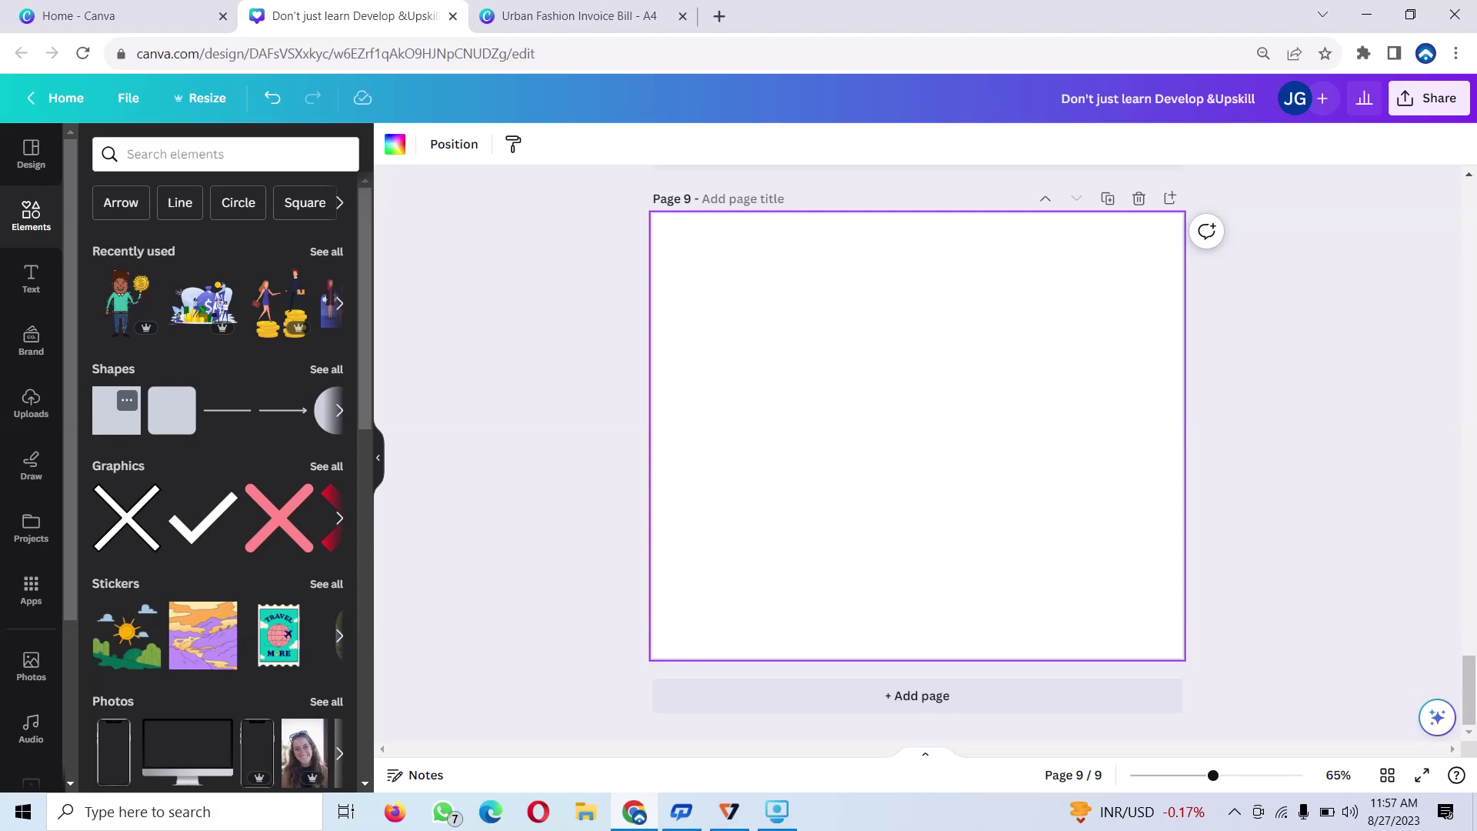
Add a square and stretch it into a thin blue bar spanning page 9's full top edge.
left_click(116, 410)
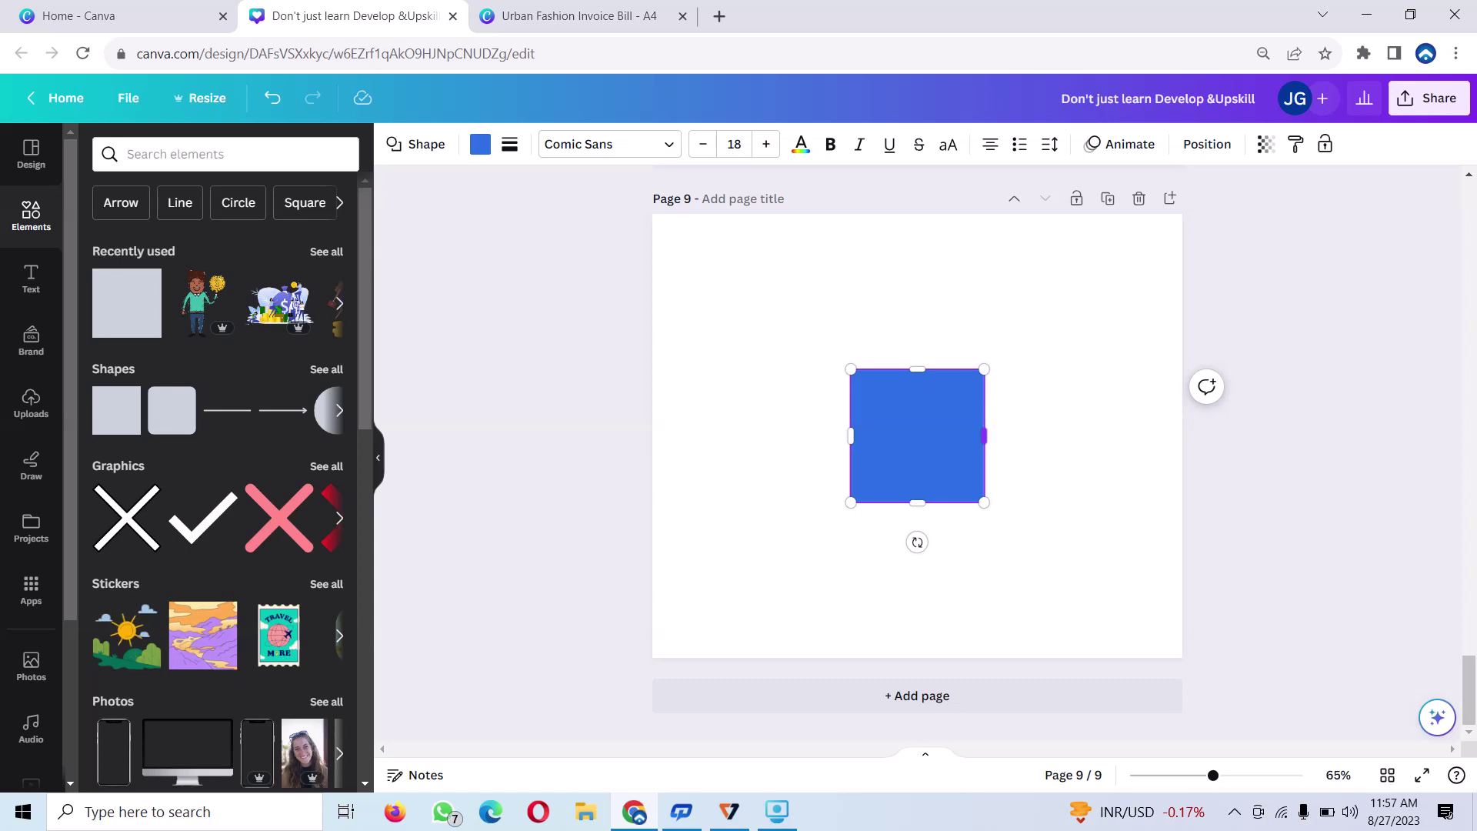
left_click_drag(984, 435, 1254, 435)
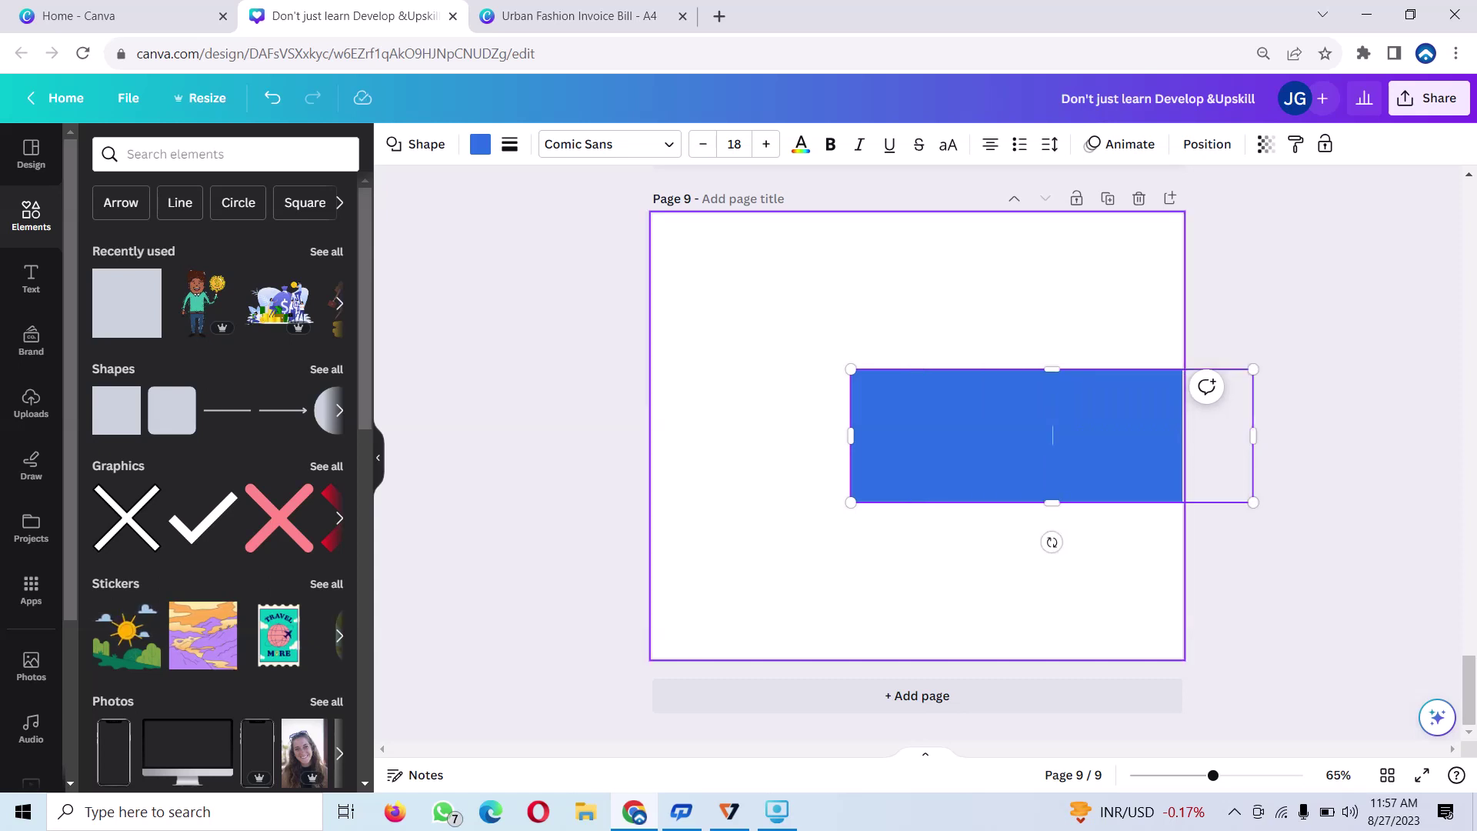
left_click_drag(1051, 503, 1052, 403)
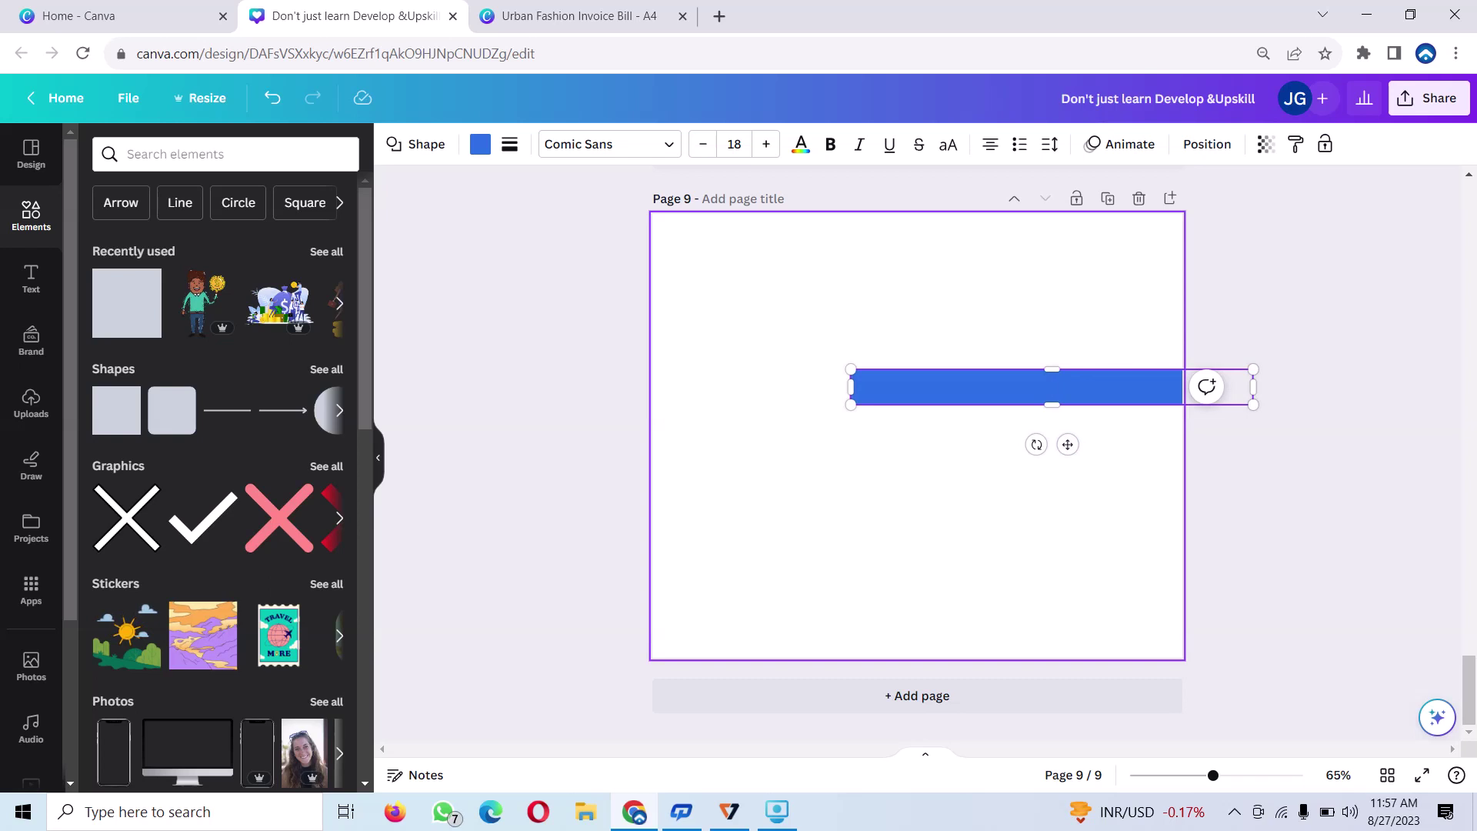
mouse_move(1068, 443)
left_mouse_down()
mouse_move(1059, 418)
mouse_move(950, 368)
mouse_move(813, 340)
left_mouse_up()
left_click_drag(797, 283, 854, 251)
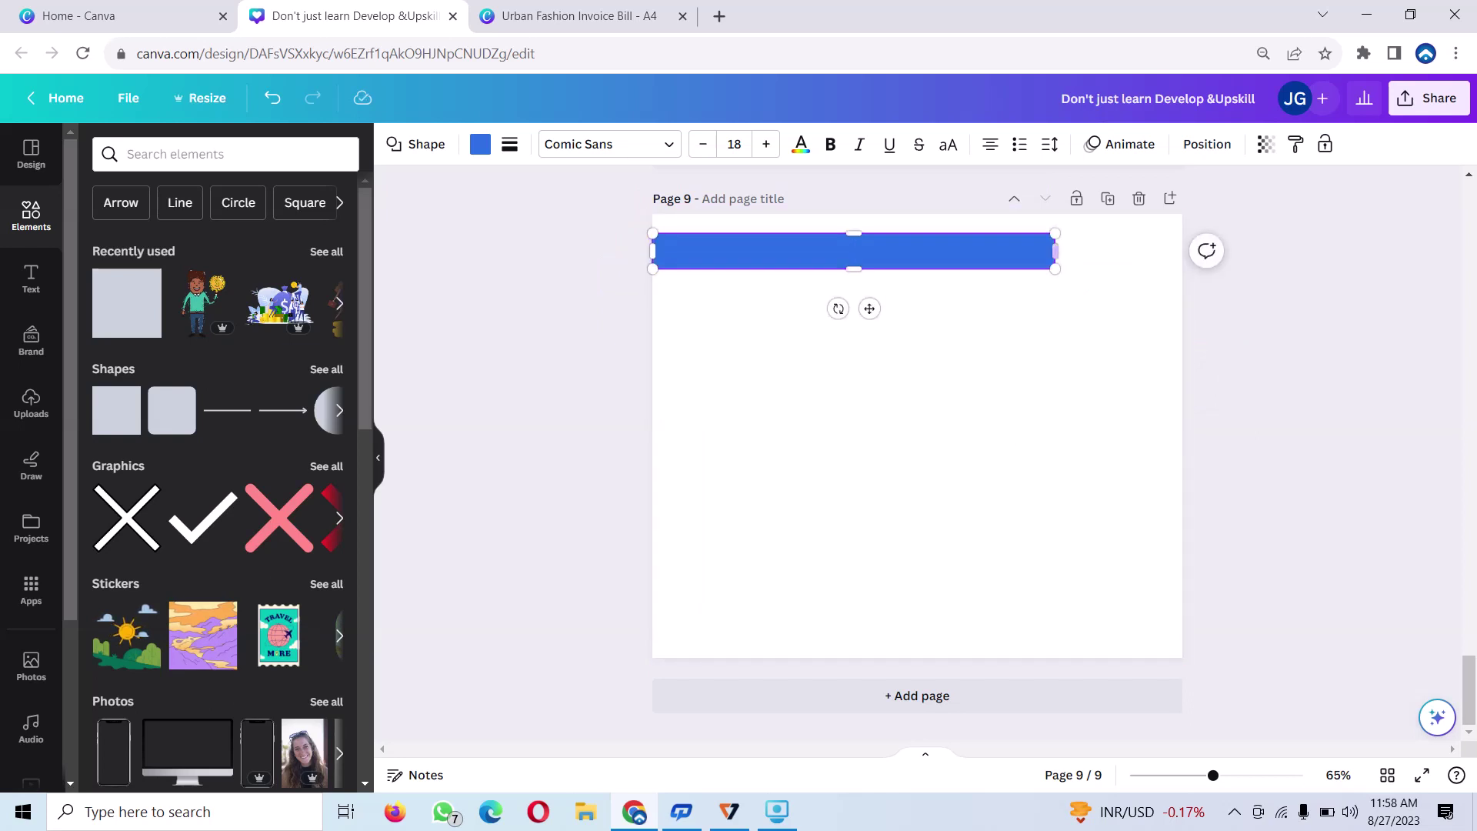
left_click_drag(1056, 250, 1266, 251)
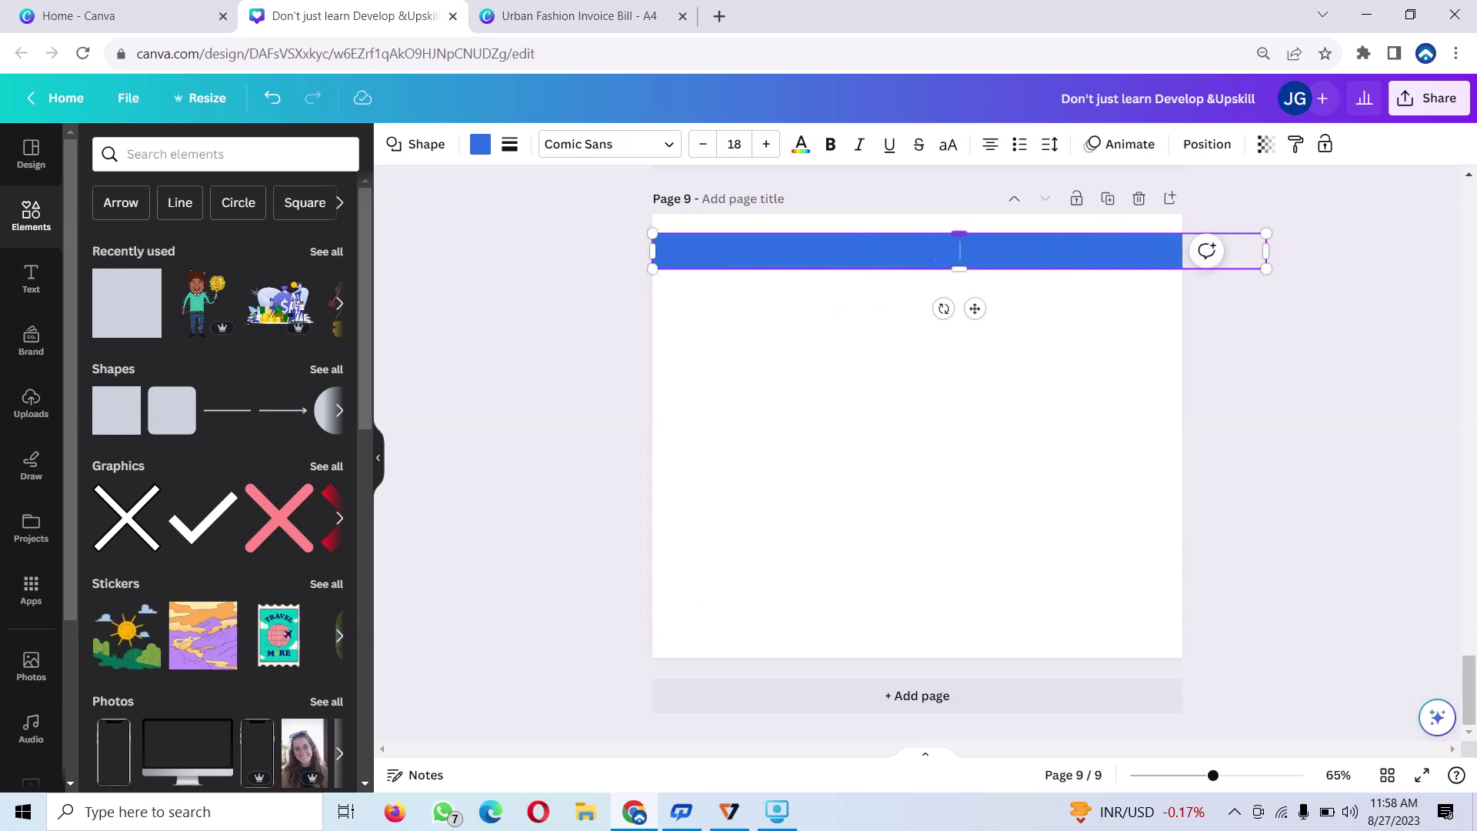
mouse_move(960, 233)
left_mouse_down()
mouse_move(959, 189)
mouse_move(918, 229)
left_mouse_up()
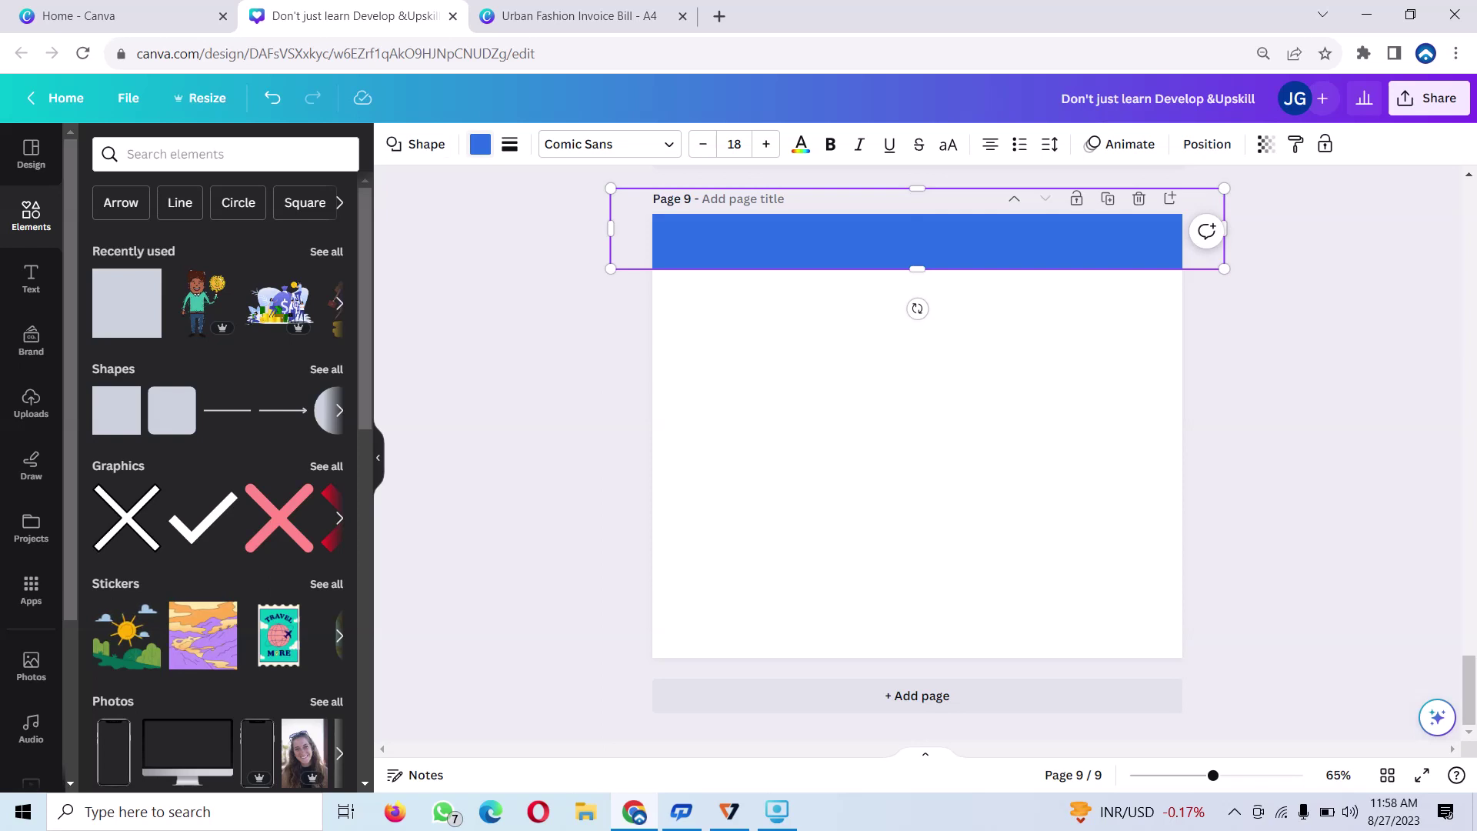
Fill the top band with red.
left_click(480, 144)
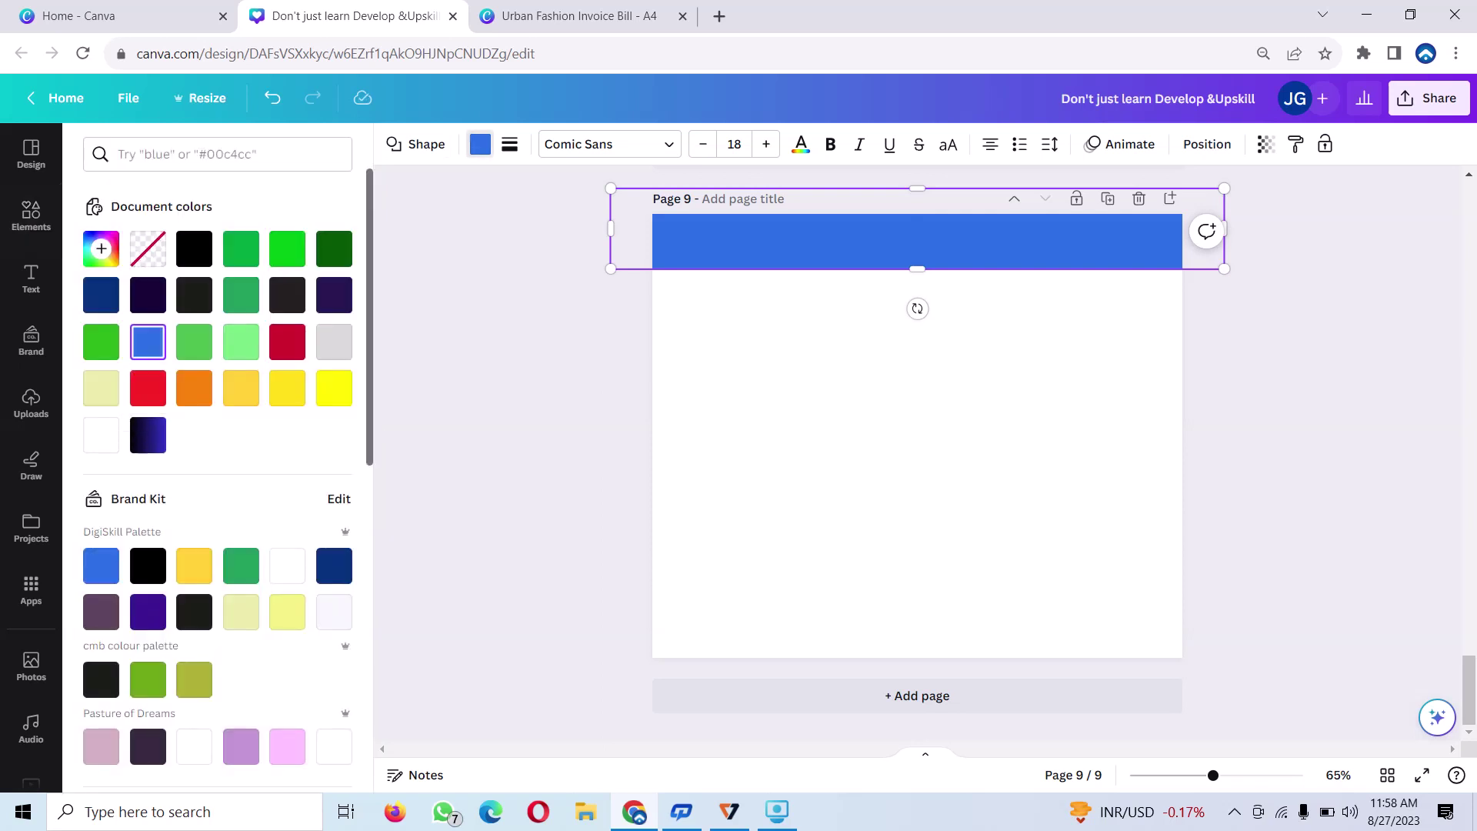
left_click(287, 342)
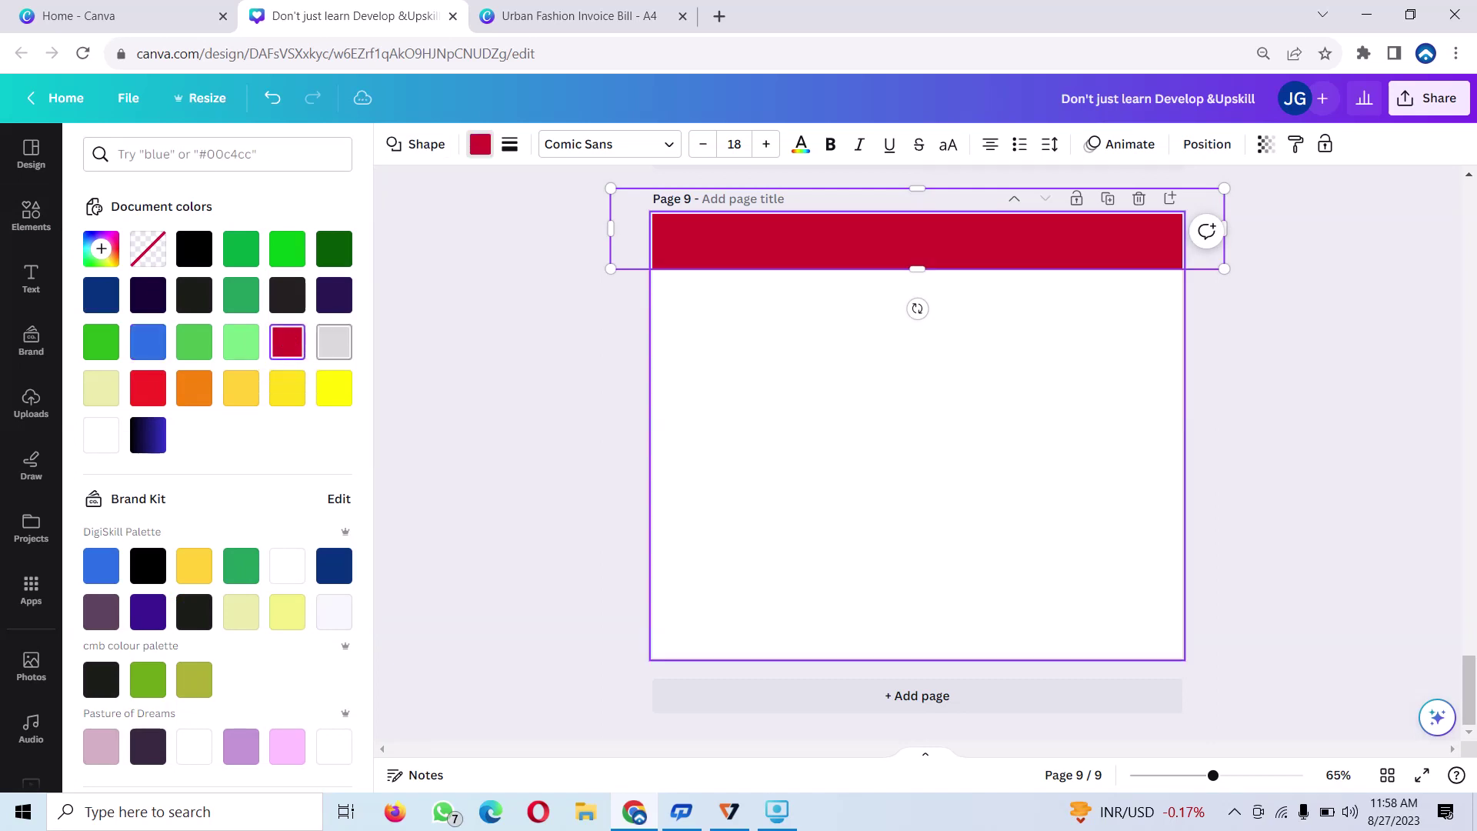
key("Escape")
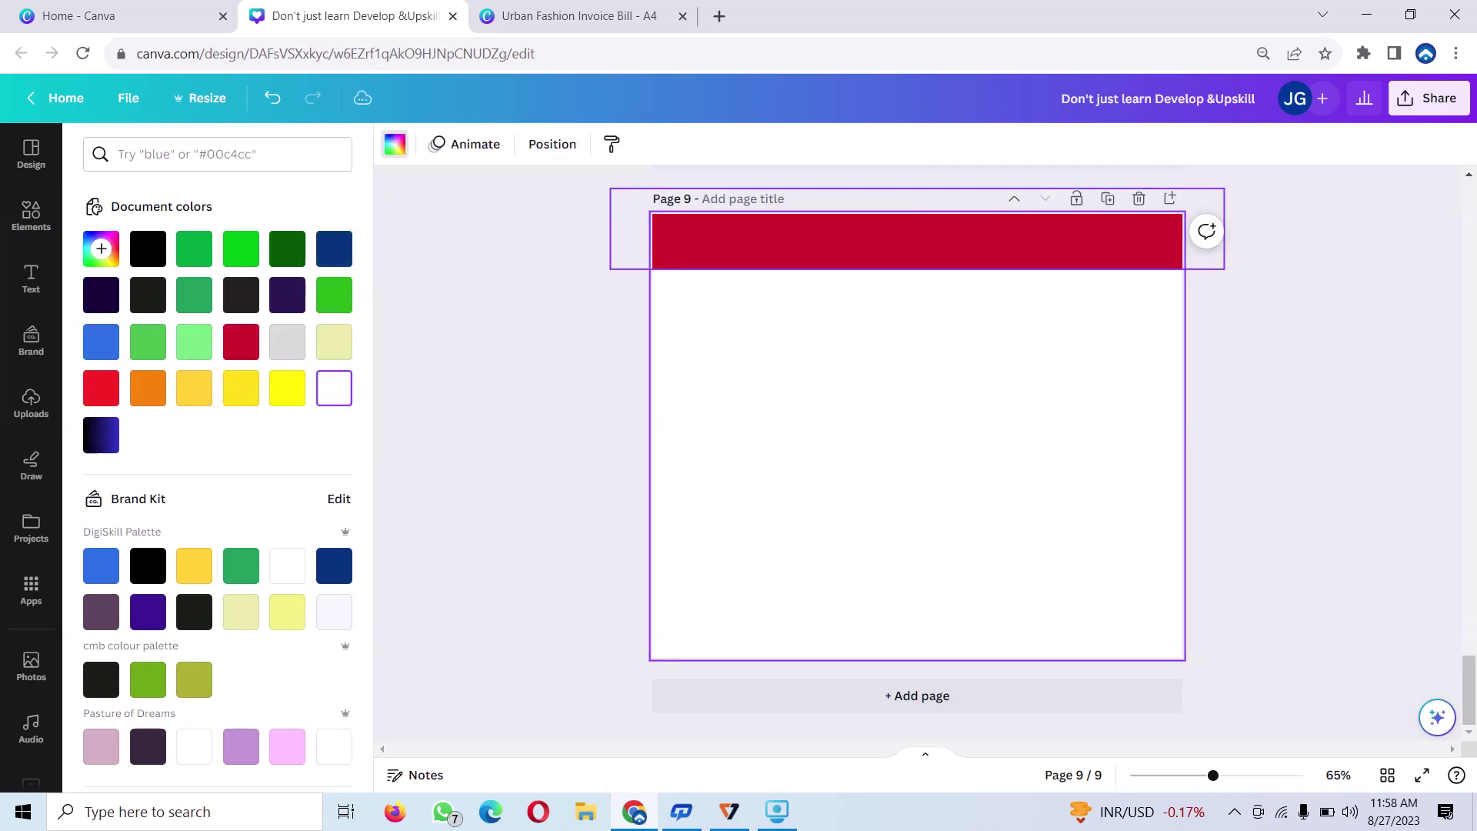
Duplicate the red band and tilt the copy into a steep diagonal strip on the left.
left_click(900, 243)
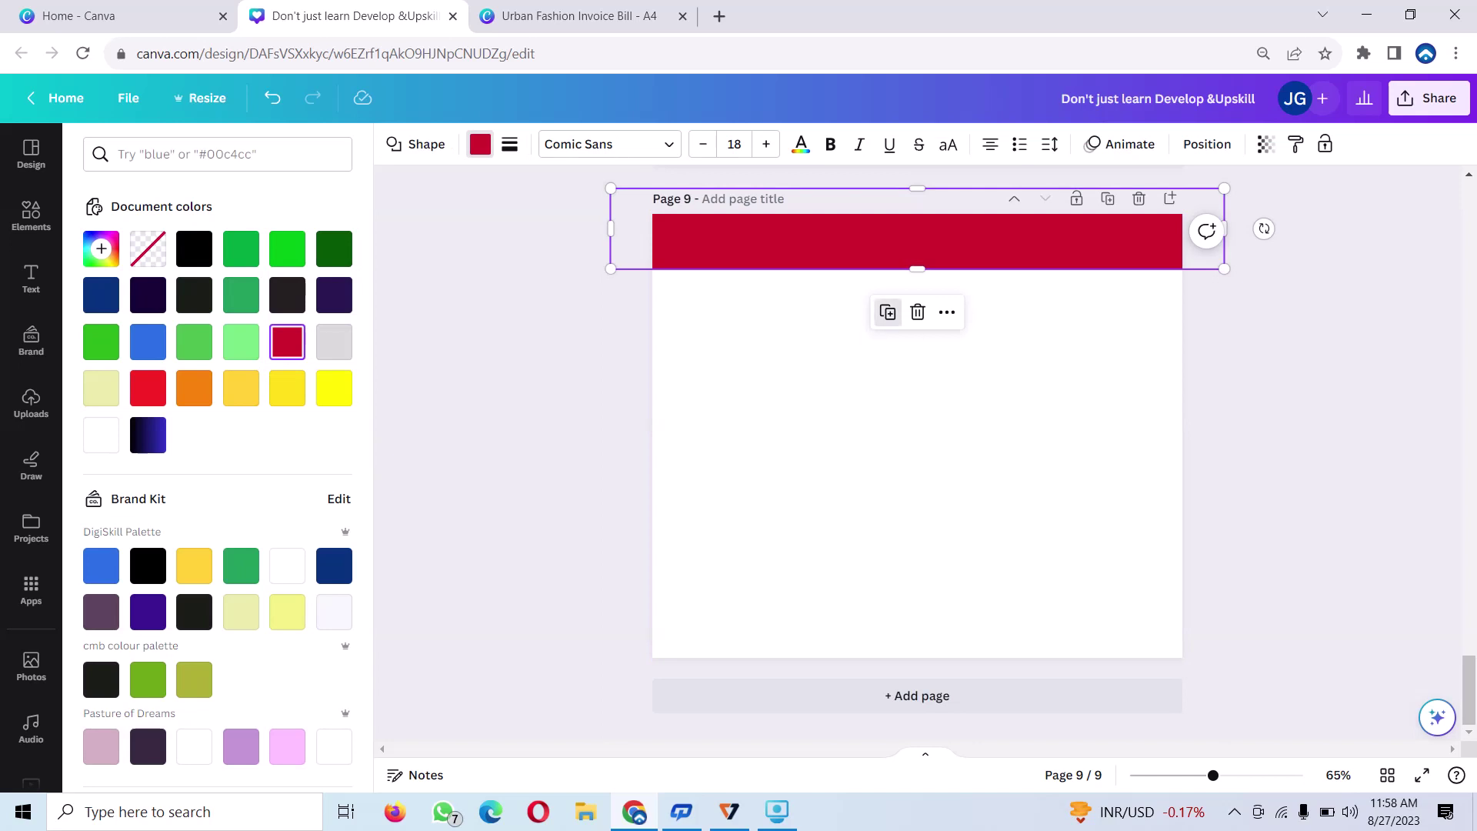
left_click(887, 312)
mouse_move(887, 311)
left_mouse_down()
mouse_move(853, 443)
mouse_move(904, 425)
left_mouse_up()
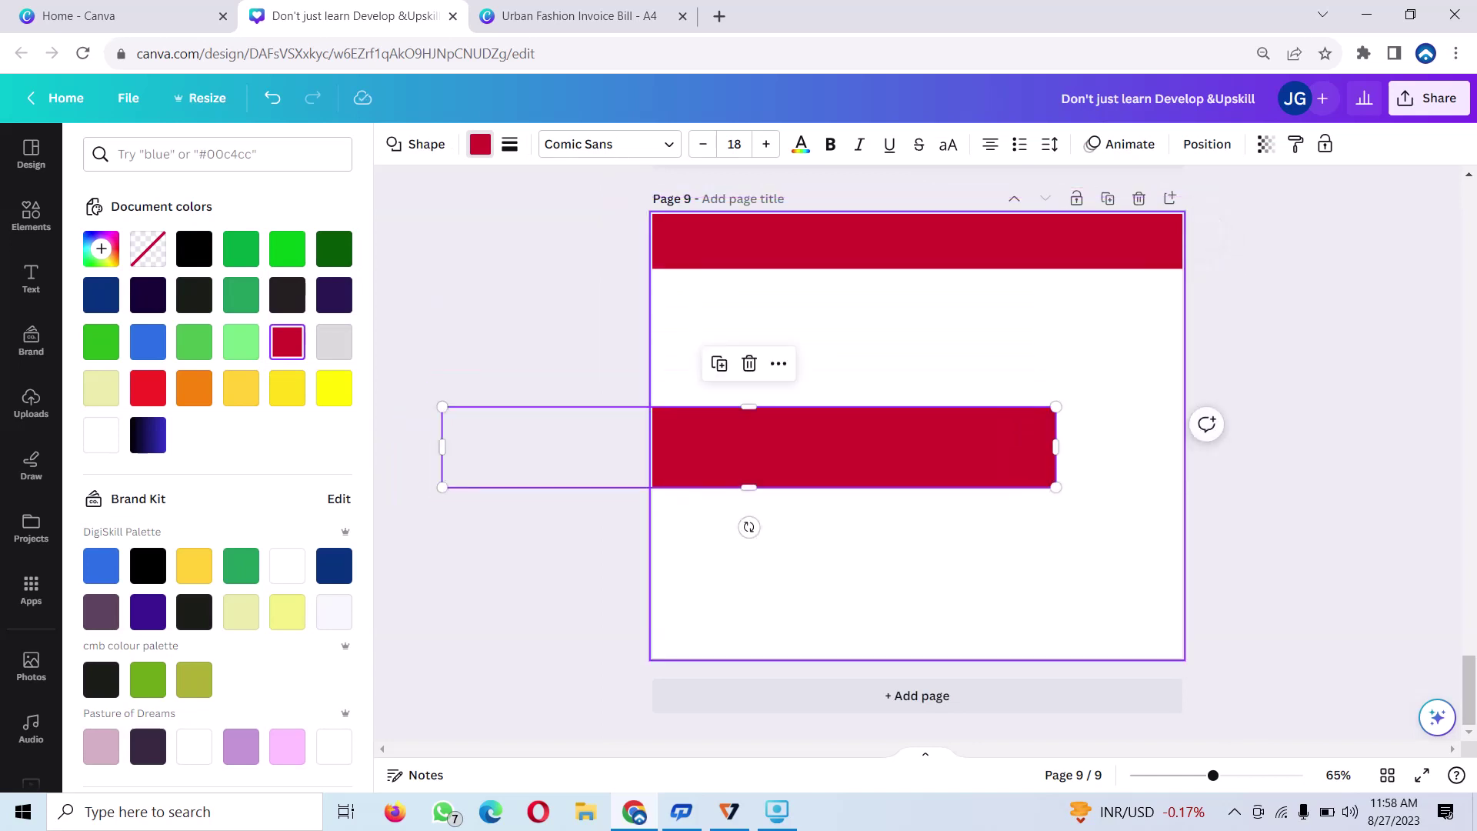
mouse_move(748, 527)
left_mouse_down()
mouse_move(942, 539)
mouse_move(911, 548)
left_mouse_up()
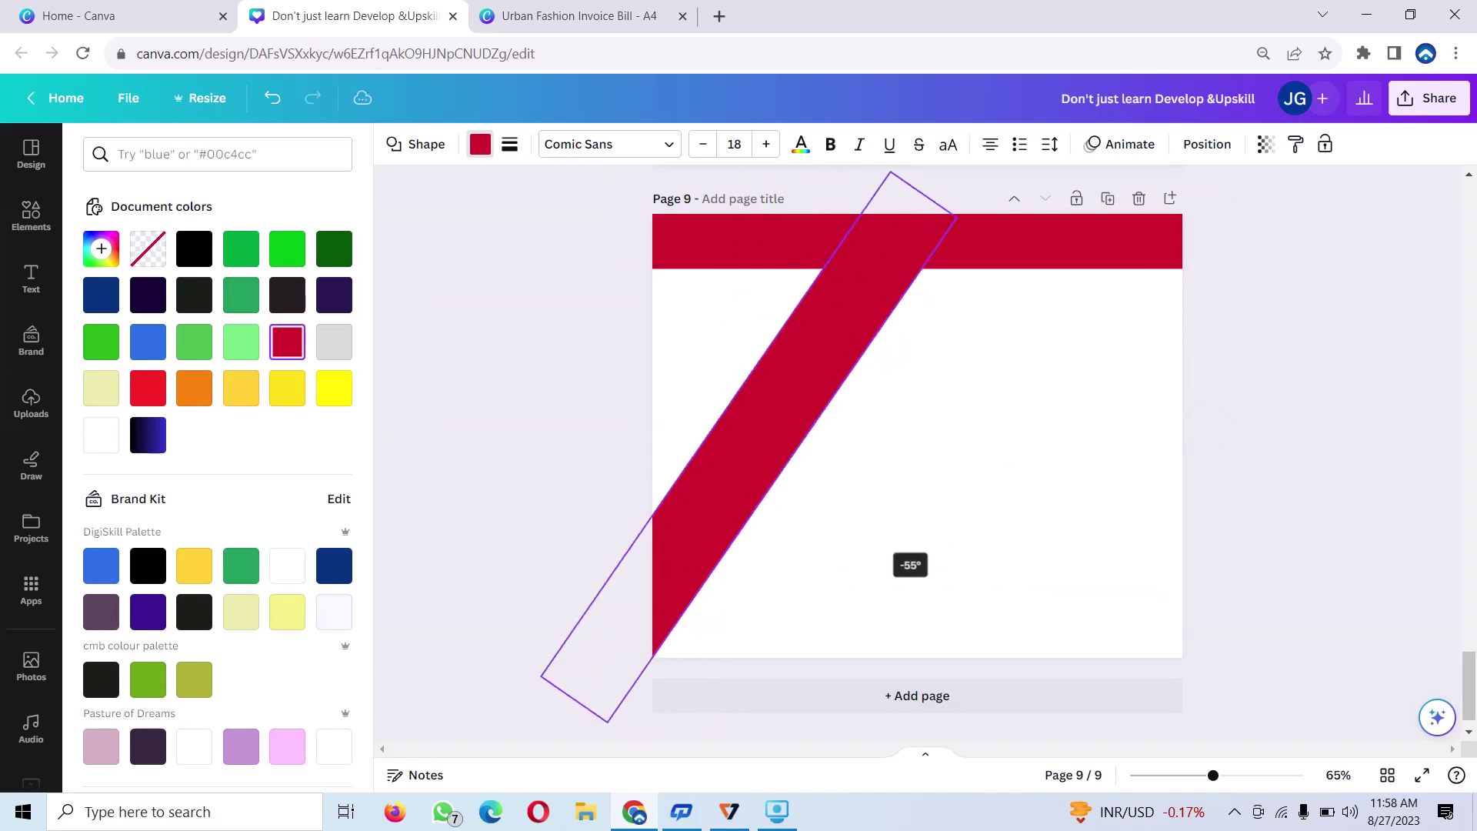
mouse_move(815, 492)
left_mouse_down()
mouse_move(733, 427)
mouse_move(693, 431)
mouse_move(655, 467)
left_mouse_up()
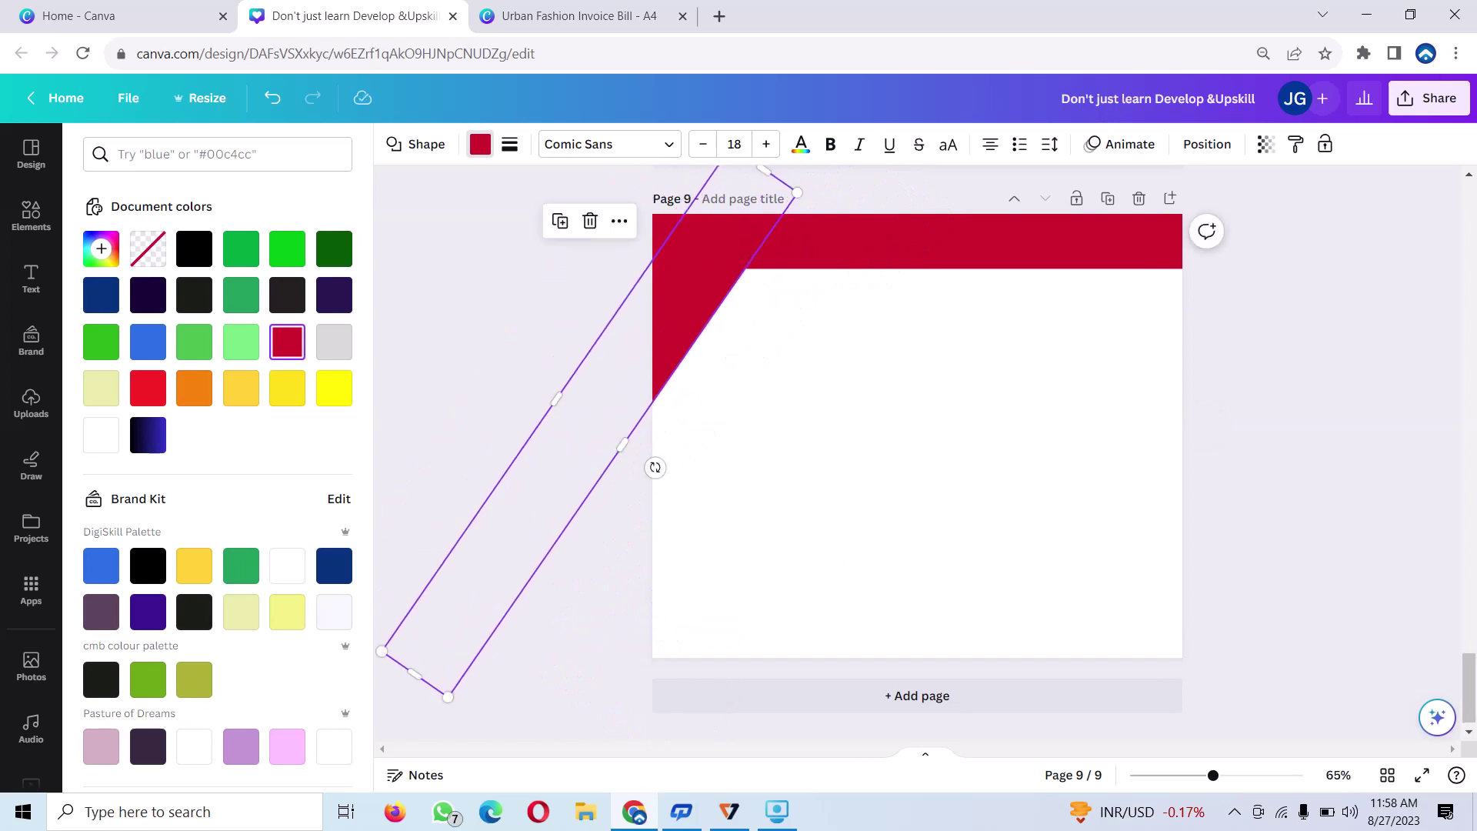
Add a second diagonal red strip on the right side and fine-tune both strips.
left_click(560, 221)
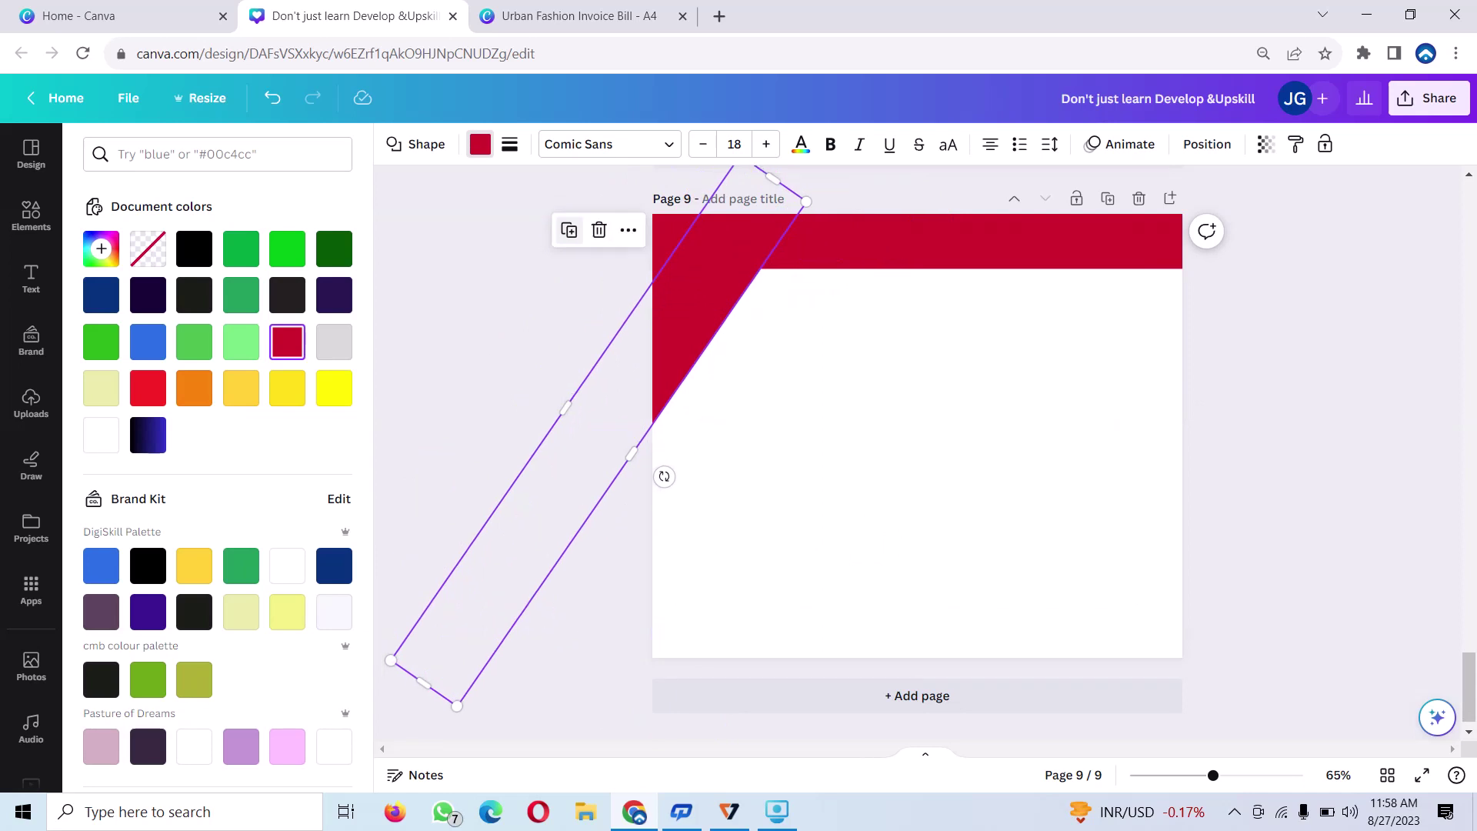
mouse_move(599, 433)
left_mouse_down()
mouse_move(965, 424)
mouse_move(1016, 492)
mouse_move(1049, 504)
left_mouse_up()
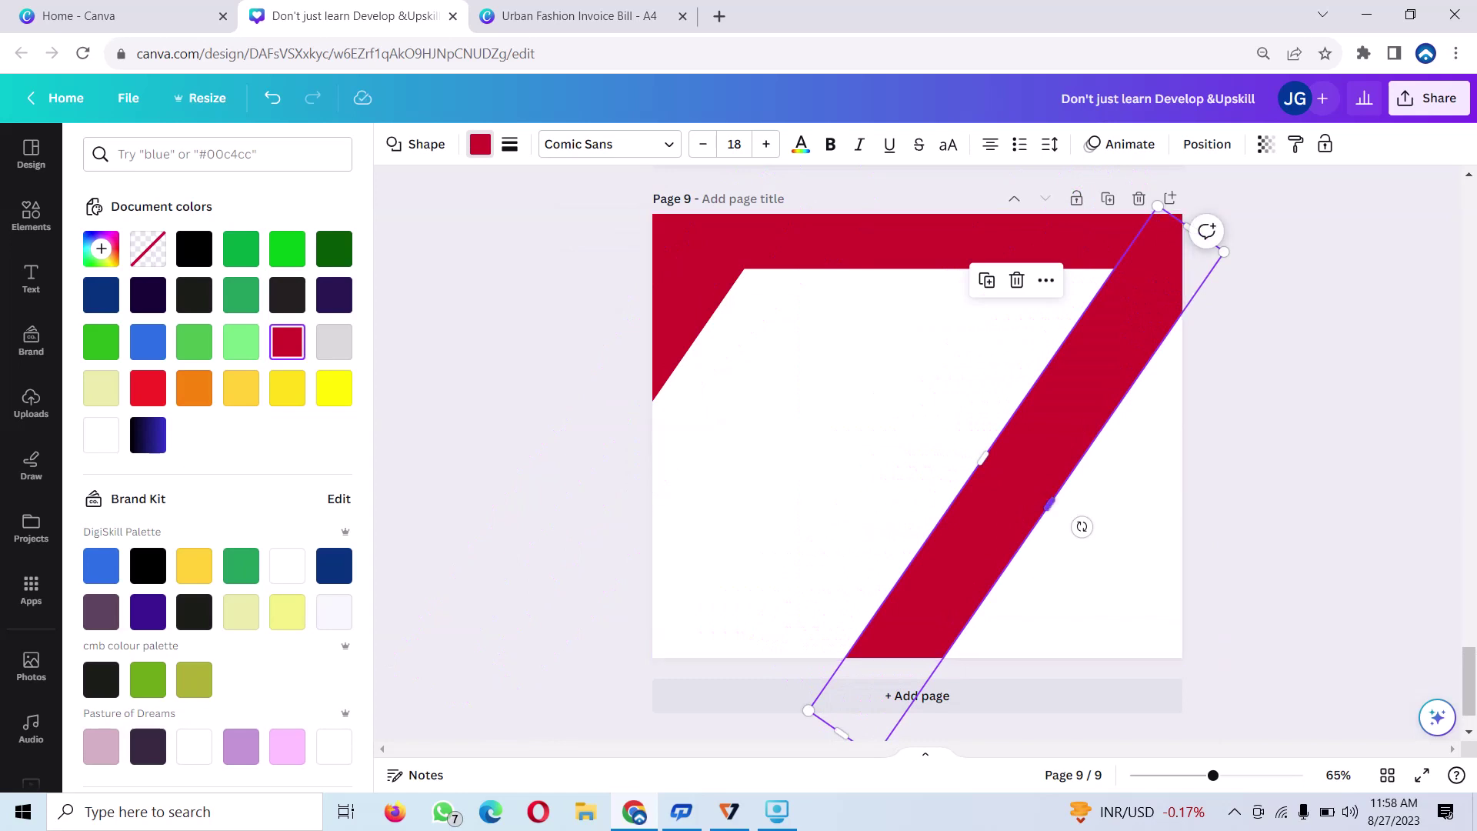
left_click_drag(1050, 504, 1264, 653)
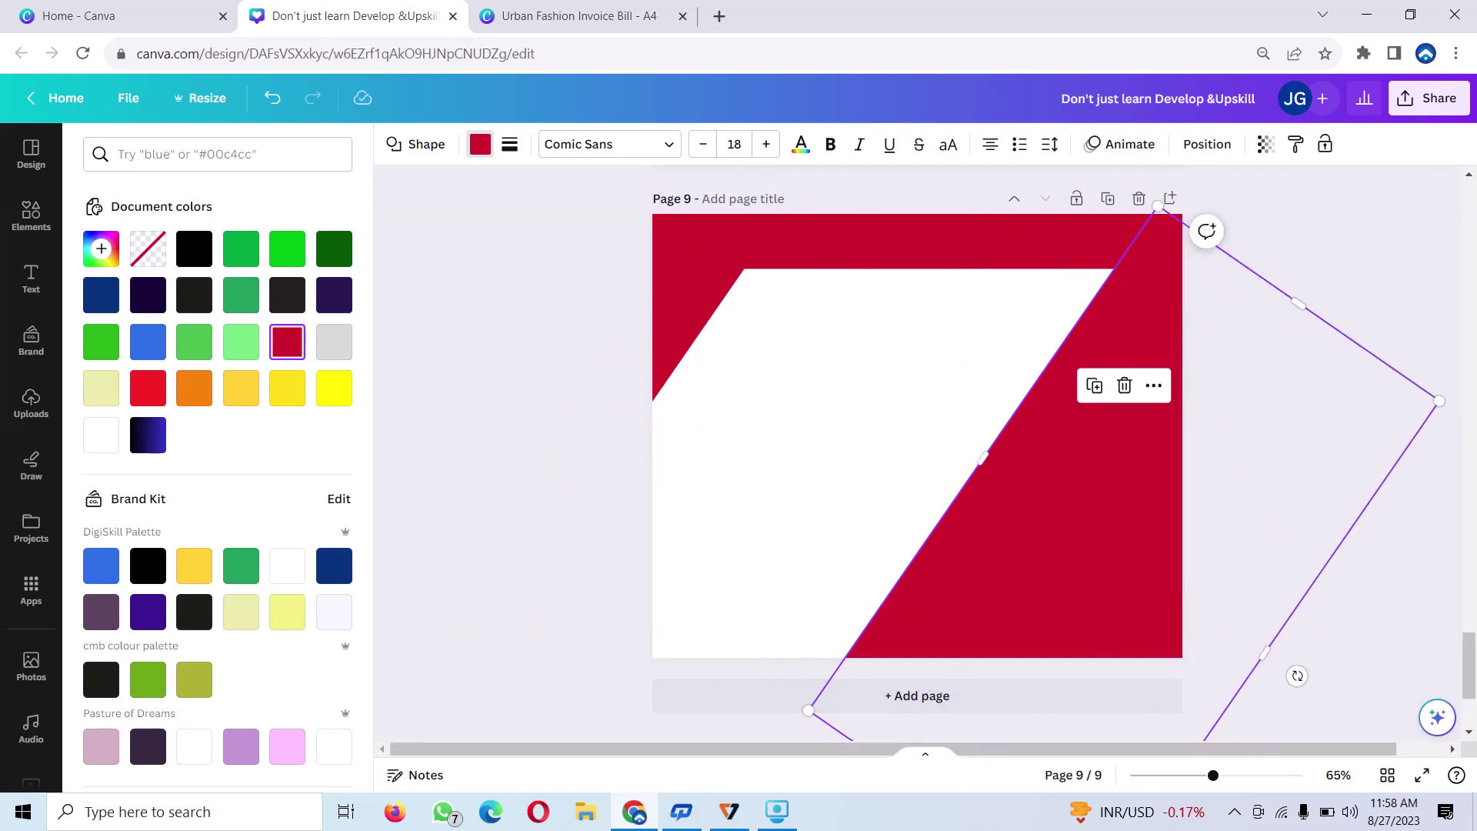
left_click_drag(1049, 505, 1038, 512)
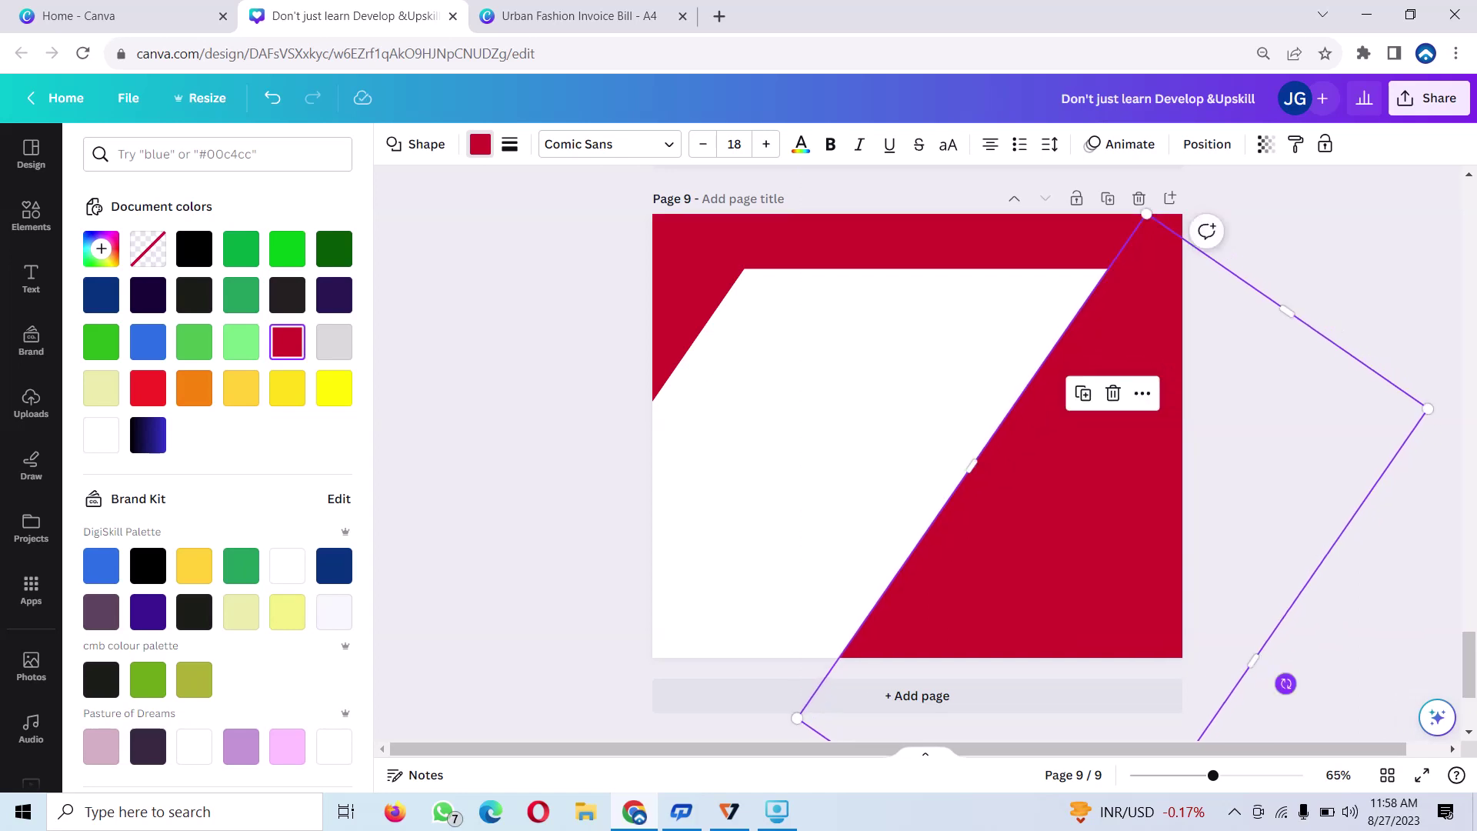
mouse_move(1285, 683)
left_mouse_down()
mouse_move(1312, 677)
mouse_move(1293, 672)
left_mouse_up()
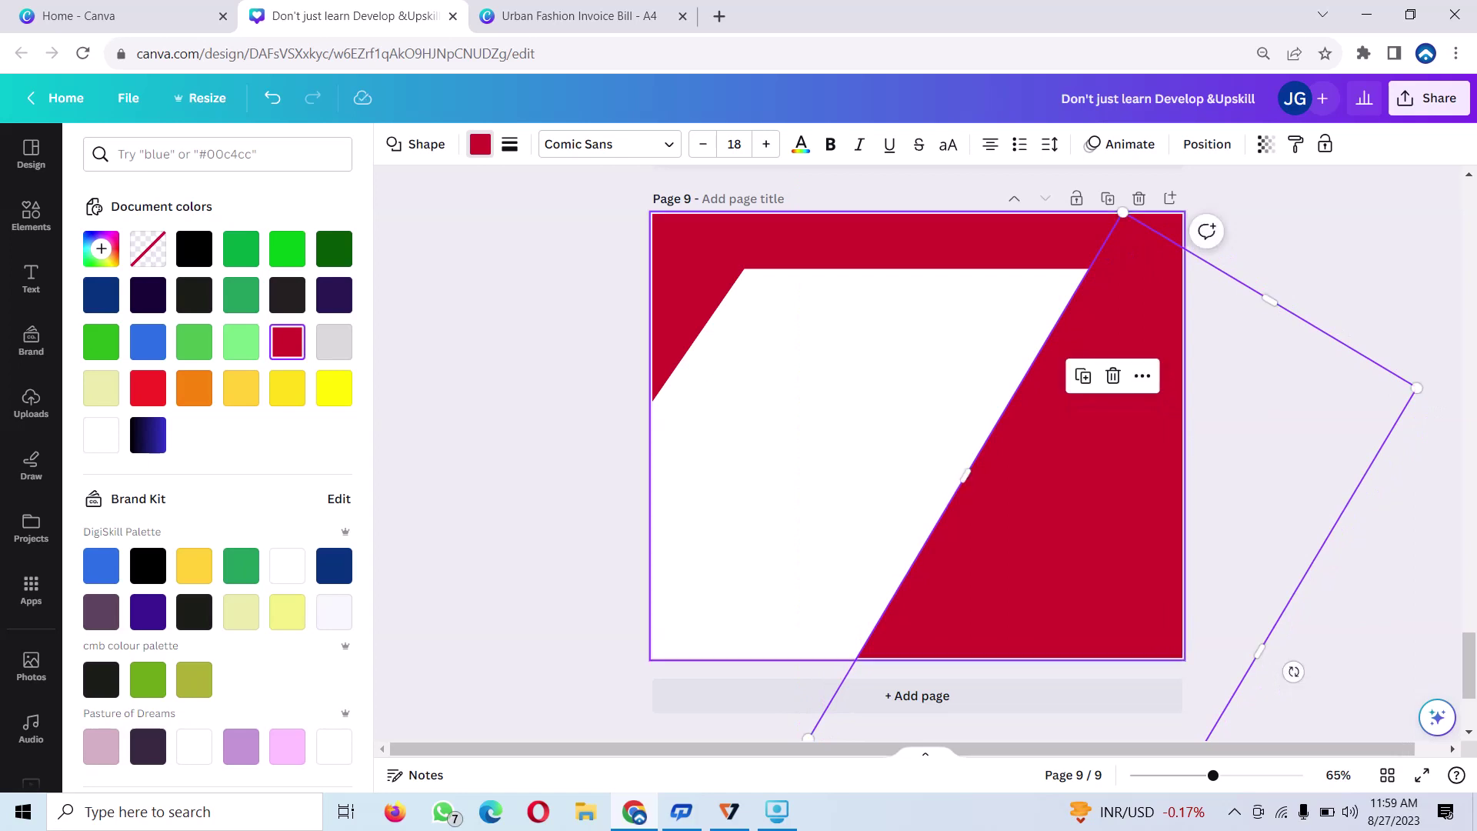
left_click_drag(1259, 650, 635, 465)
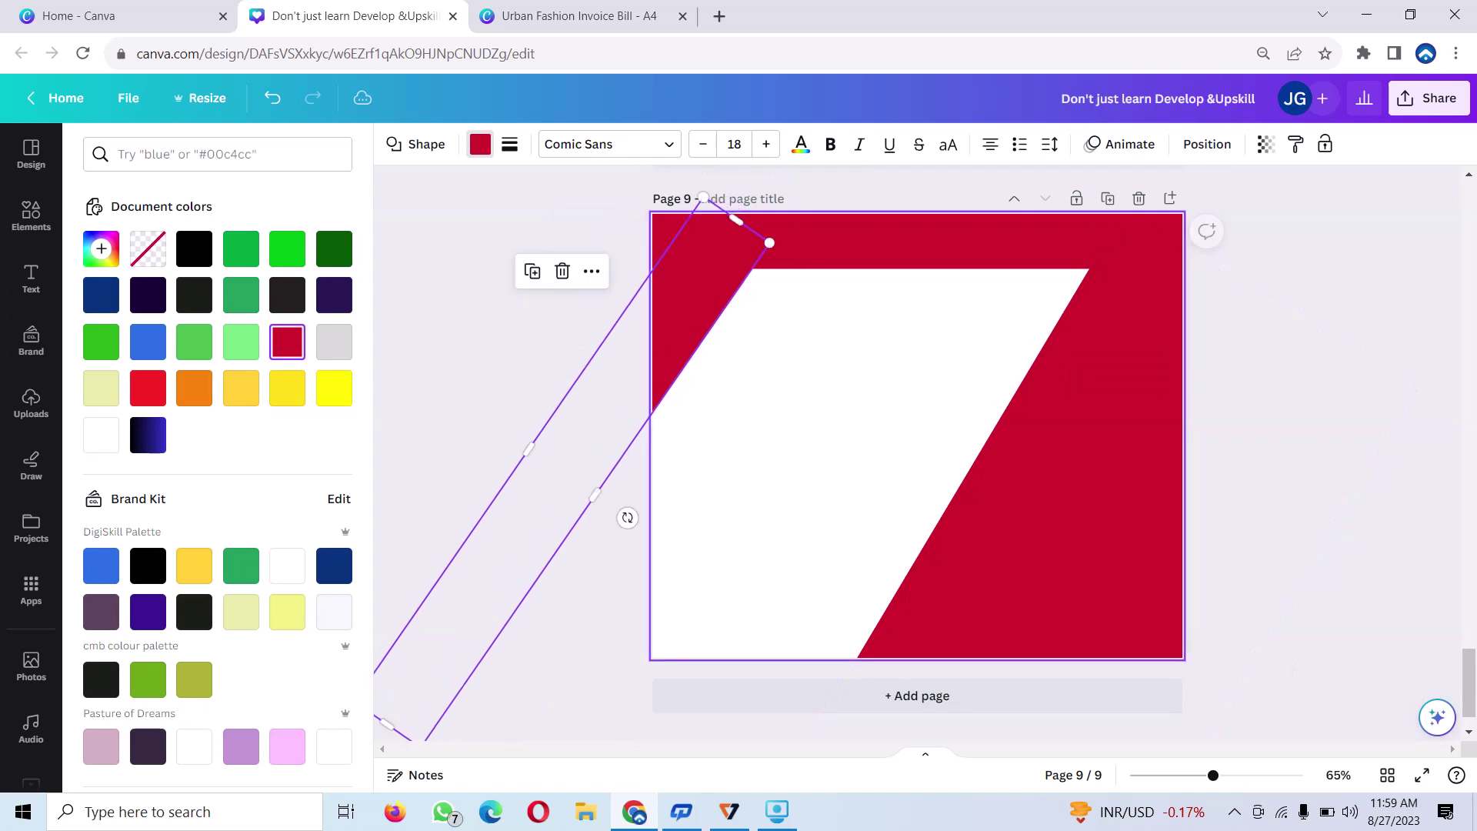
key("ctrl+z")
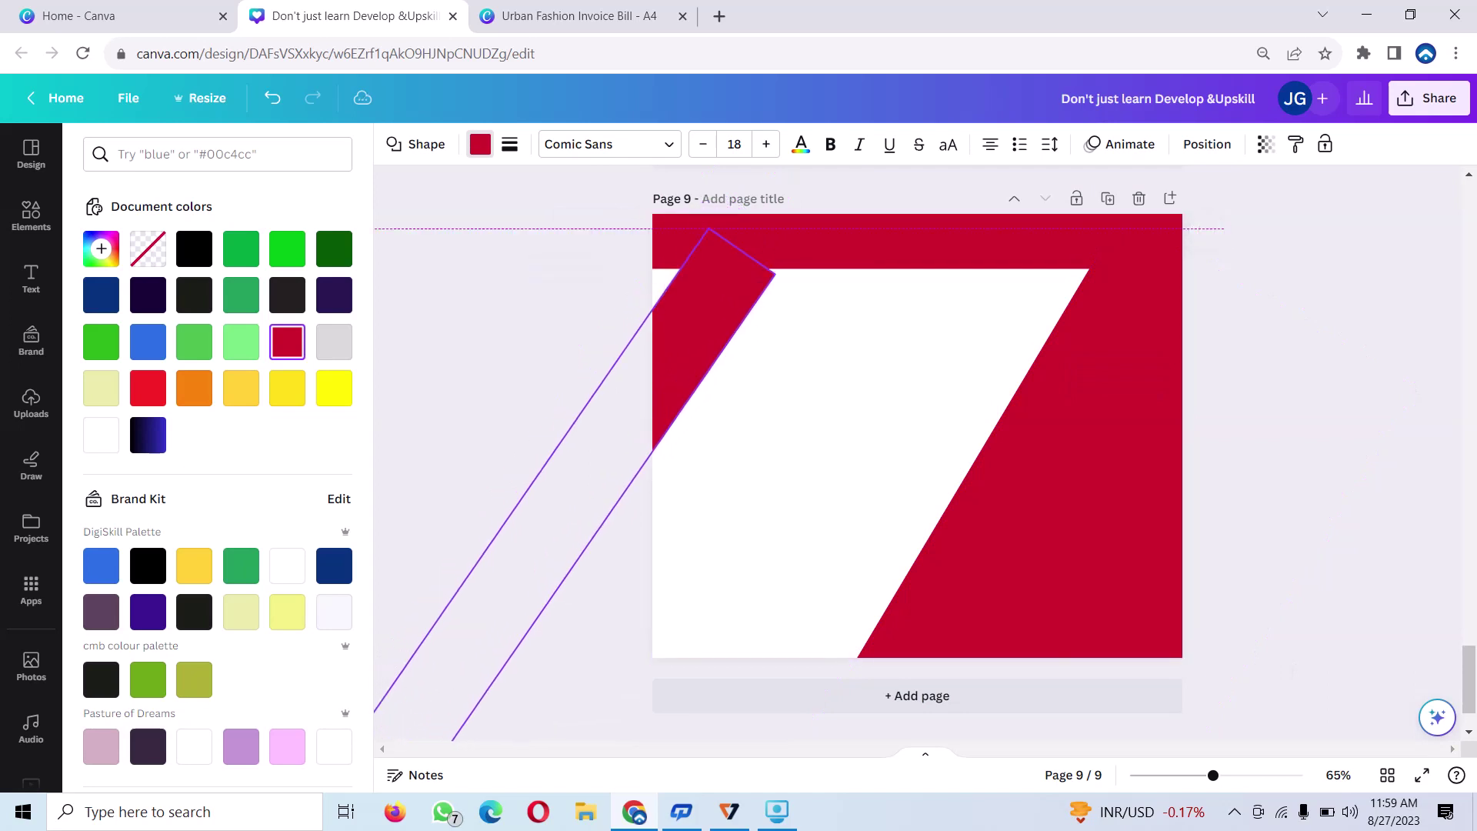
key("ctrl+z")
left_click_drag(915, 231, 909, 255)
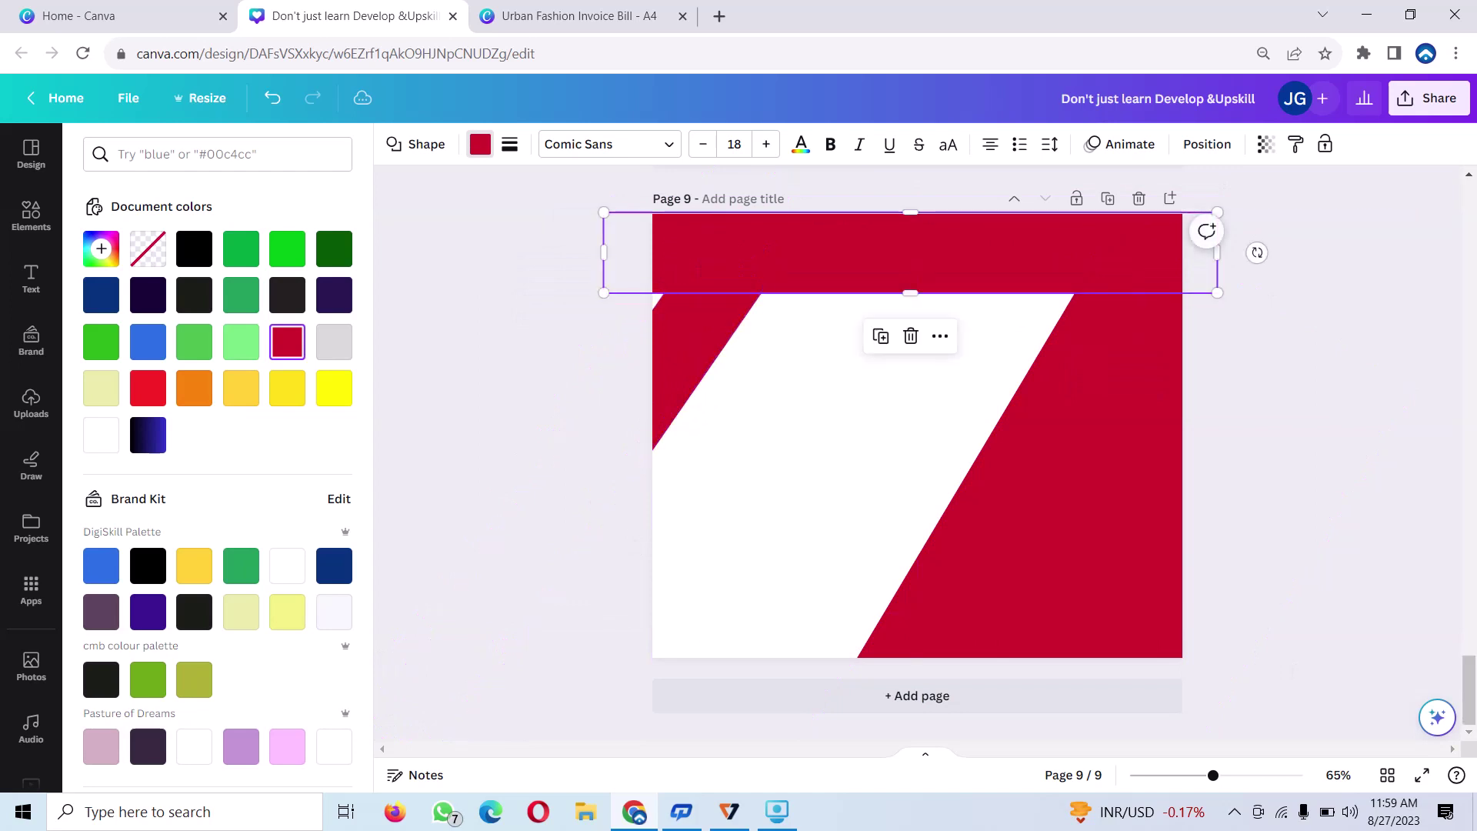
key("ctrl+z")
Nudge the left diagonal red strip slightly to the left.
left_click_drag(708, 277, 689, 285)
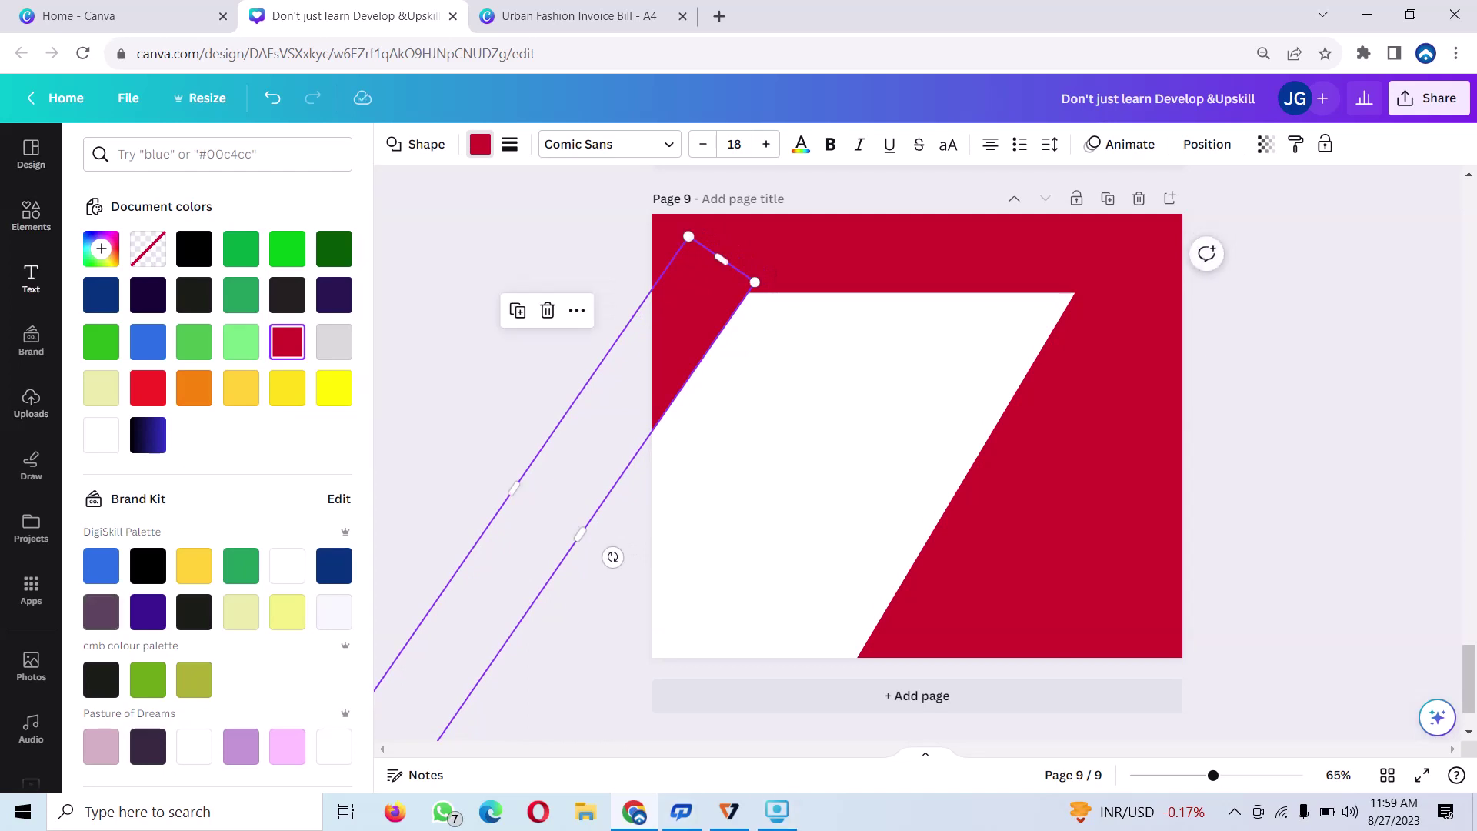
left_click(31, 279)
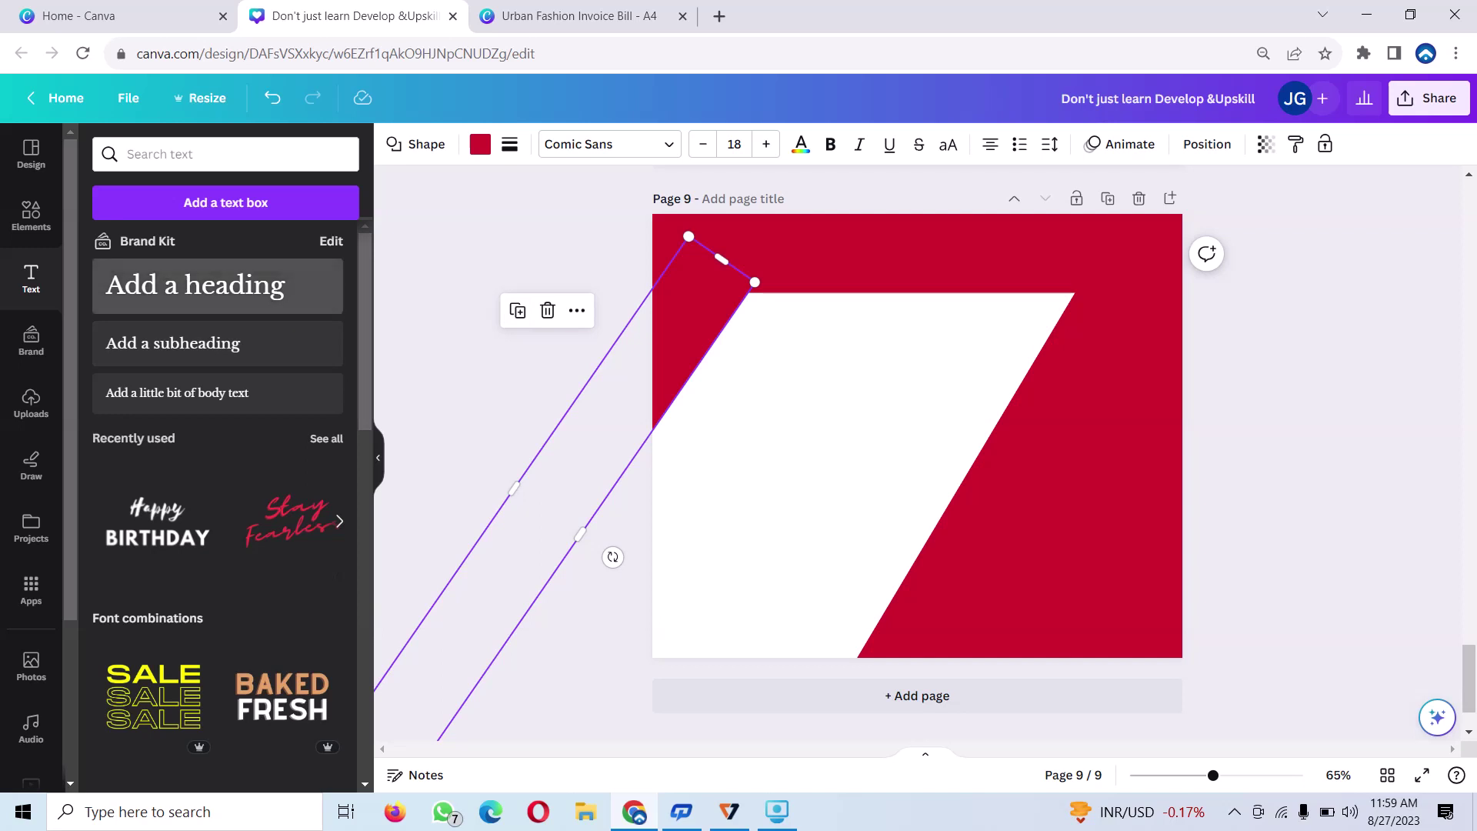
Add a heading reading 'BOOK YOUR FREE SLOT NOW' on the top red band.
left_click(195, 286)
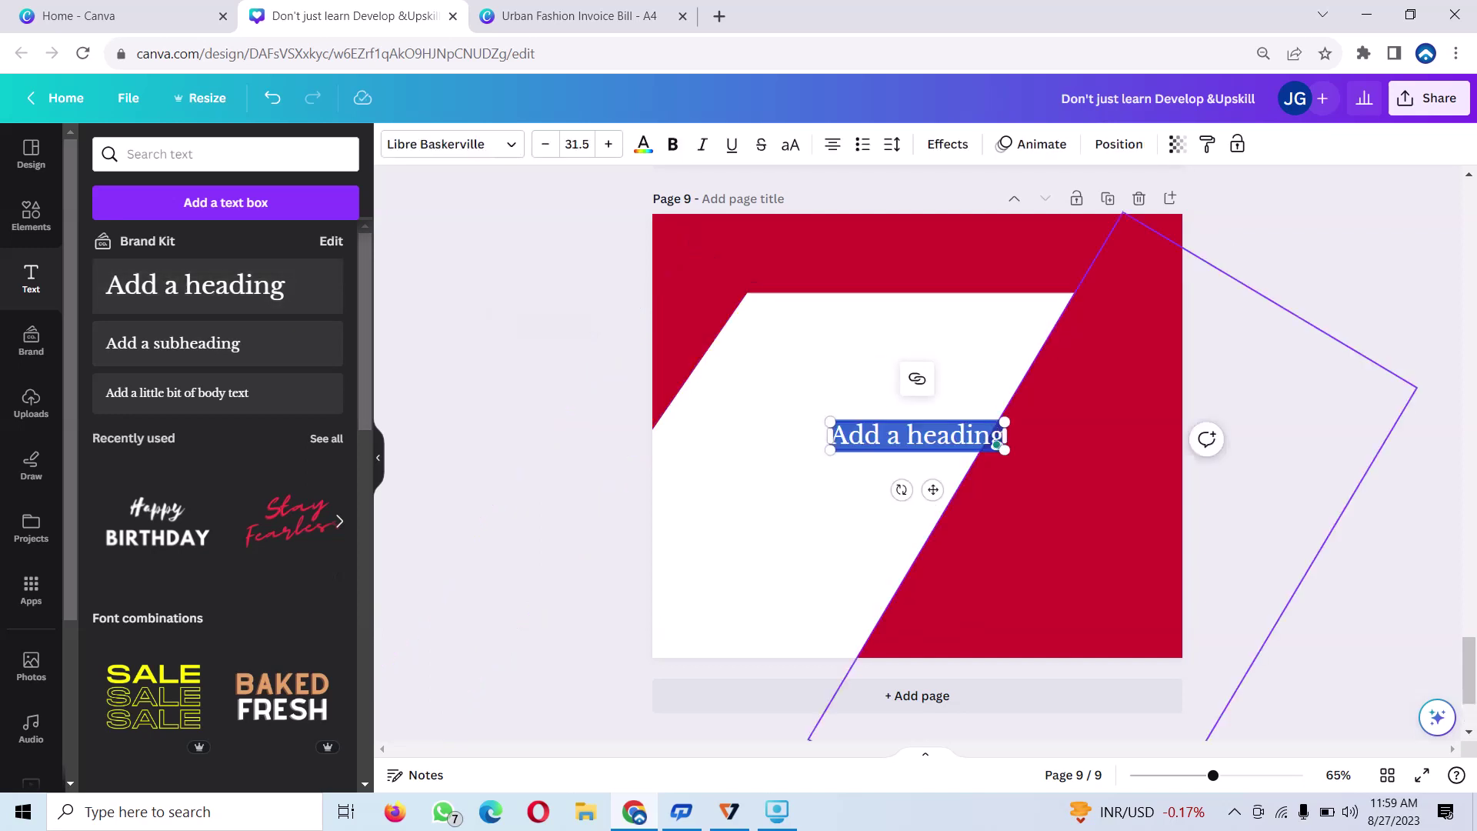
key("BackSpace")
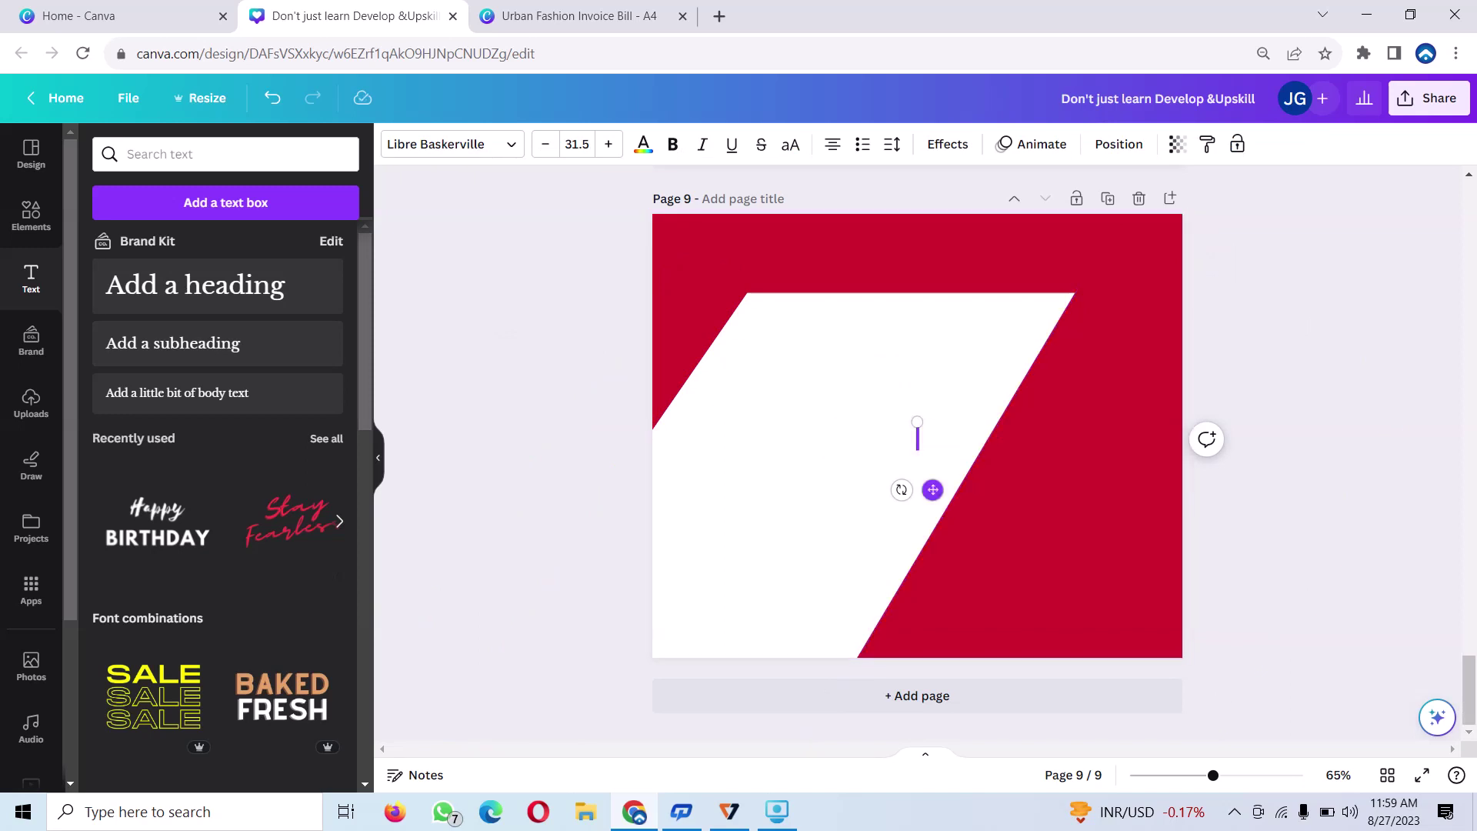
left_click_drag(932, 489, 889, 345)
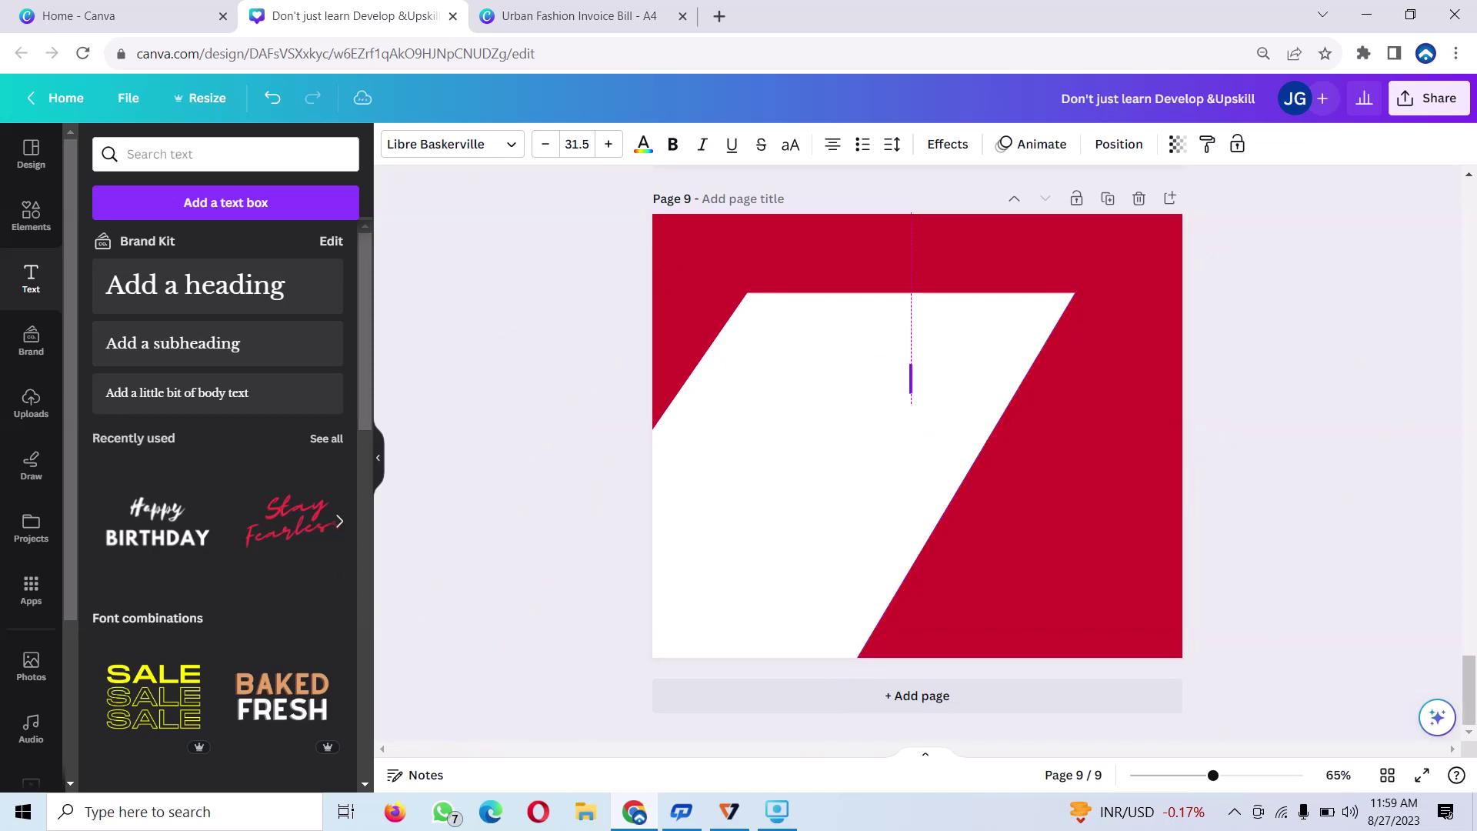
type("BOOK YOUR FREE SLOT NOW")
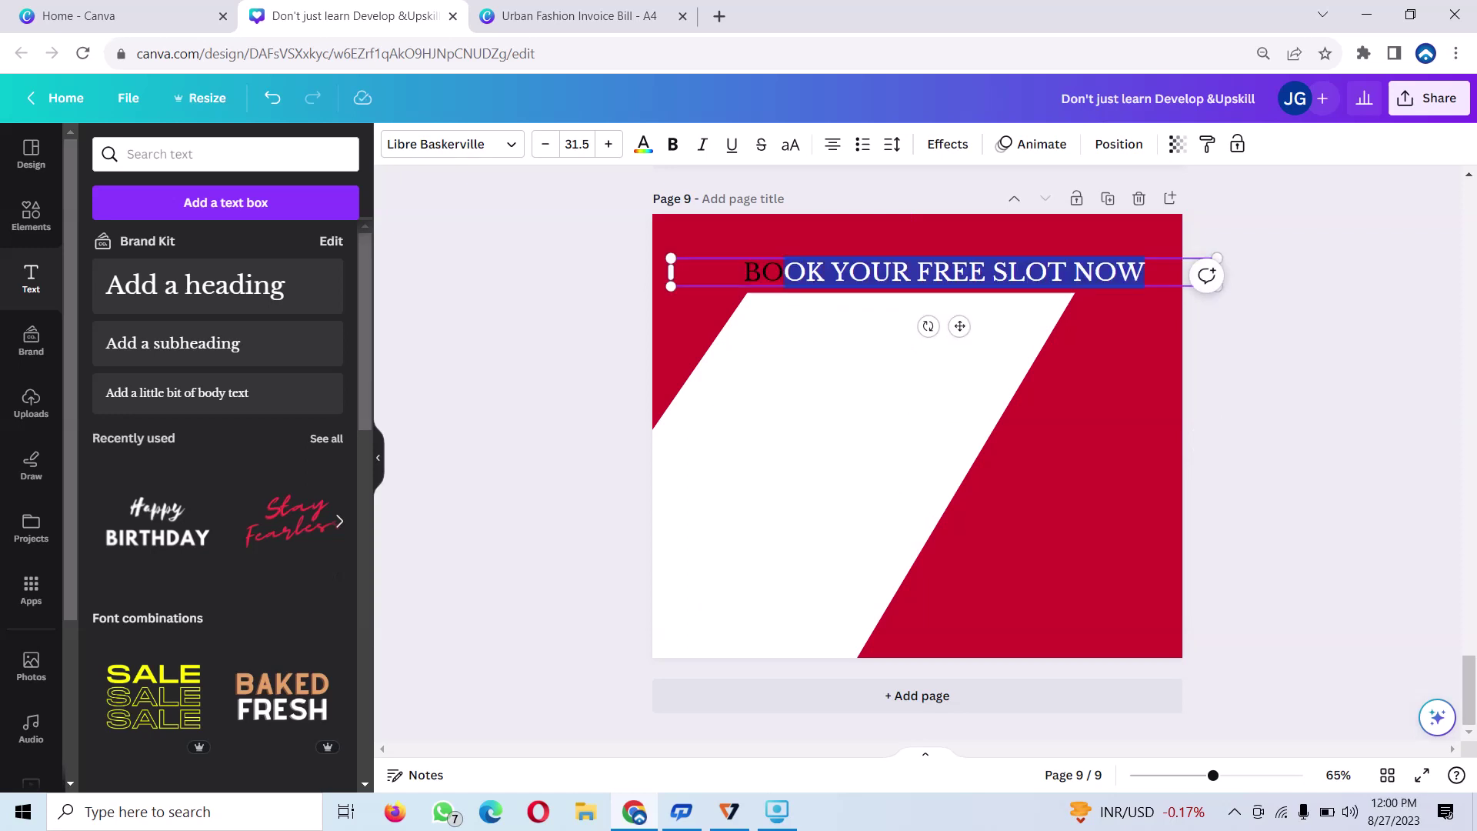
left_click_drag(1144, 272, 743, 272)
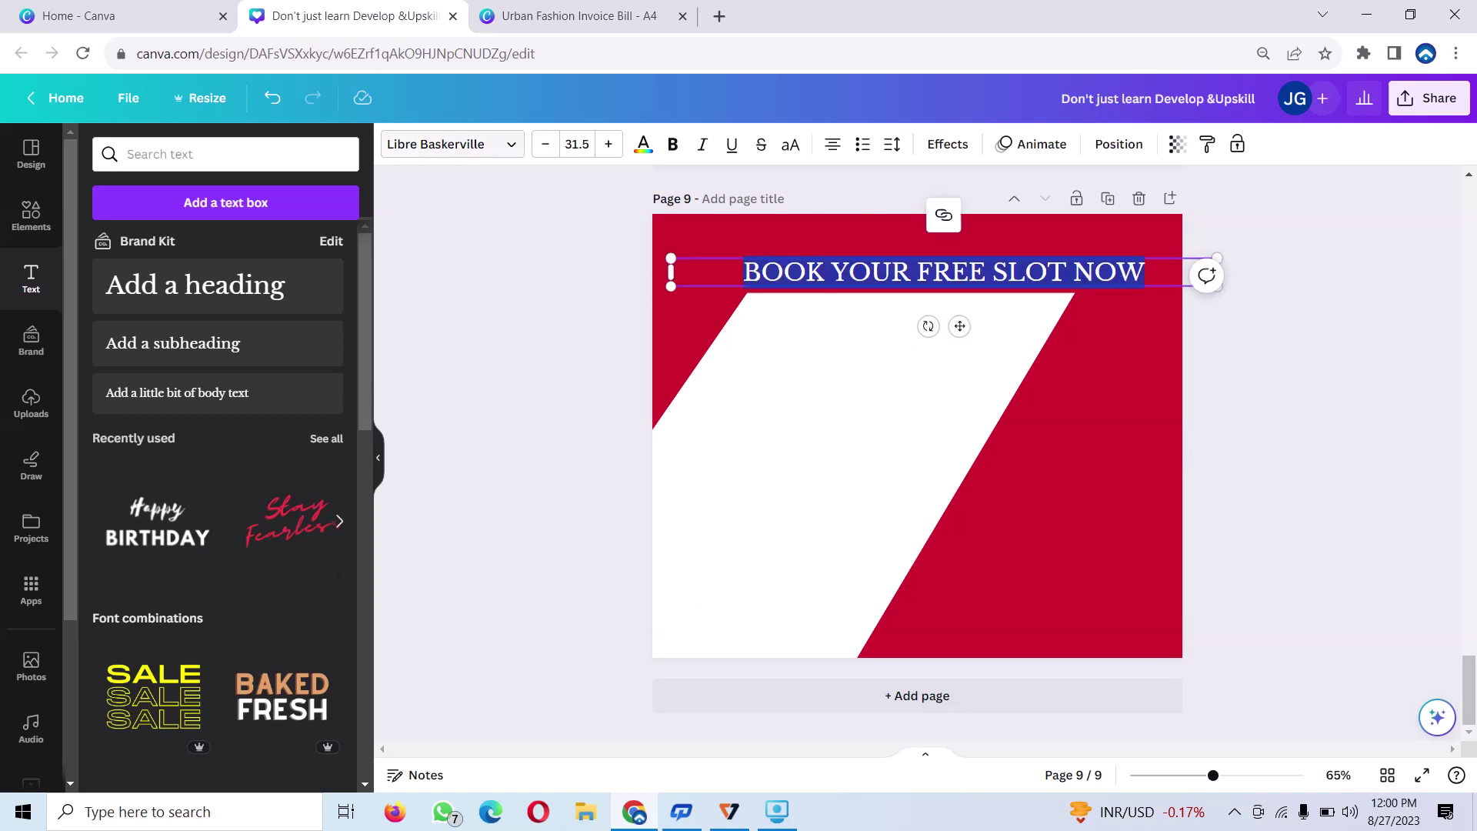
left_click(452, 144)
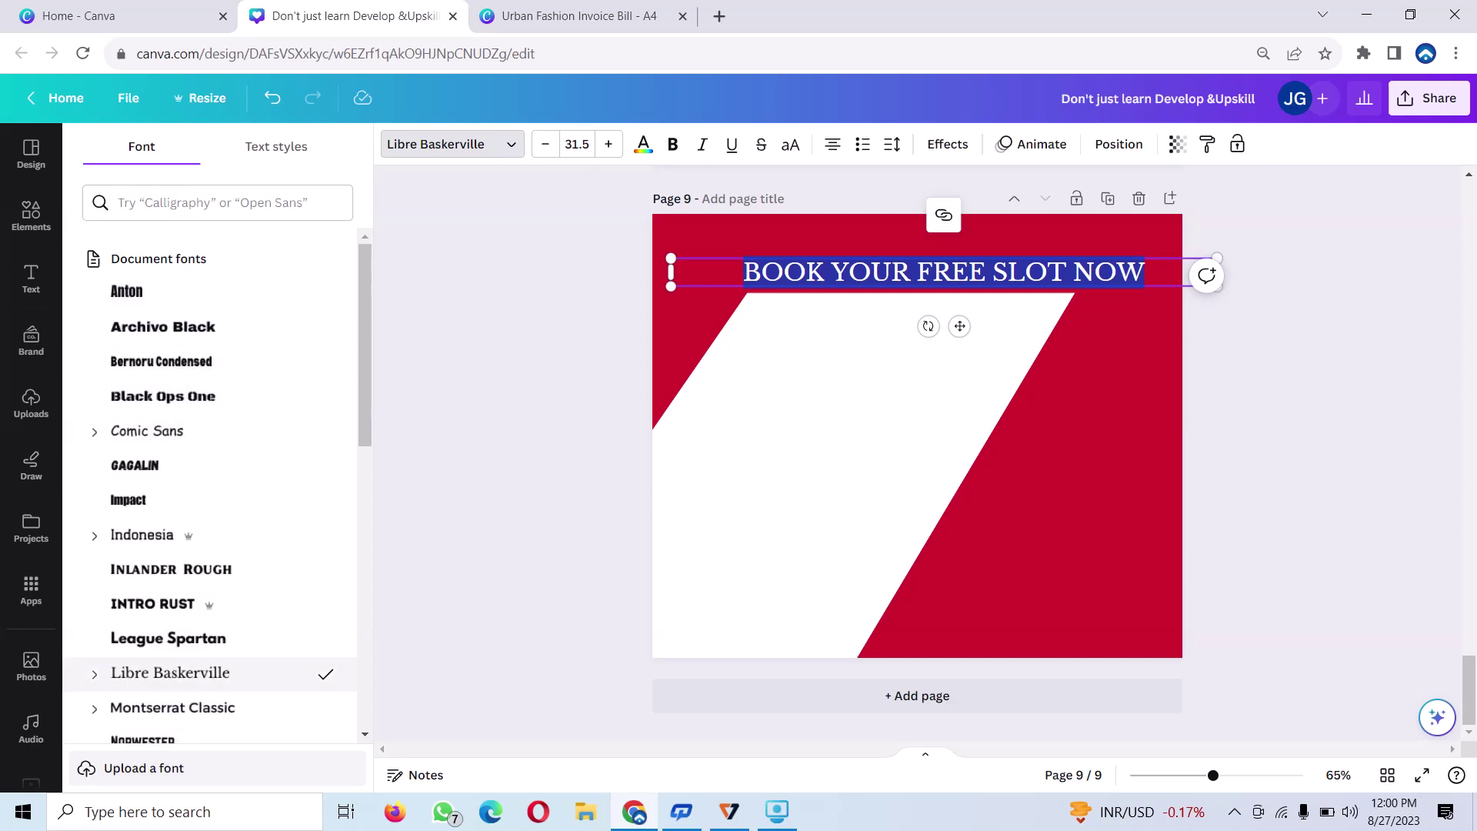
Set the heading font to League Spartan and colour the text white.
left_click(169, 638)
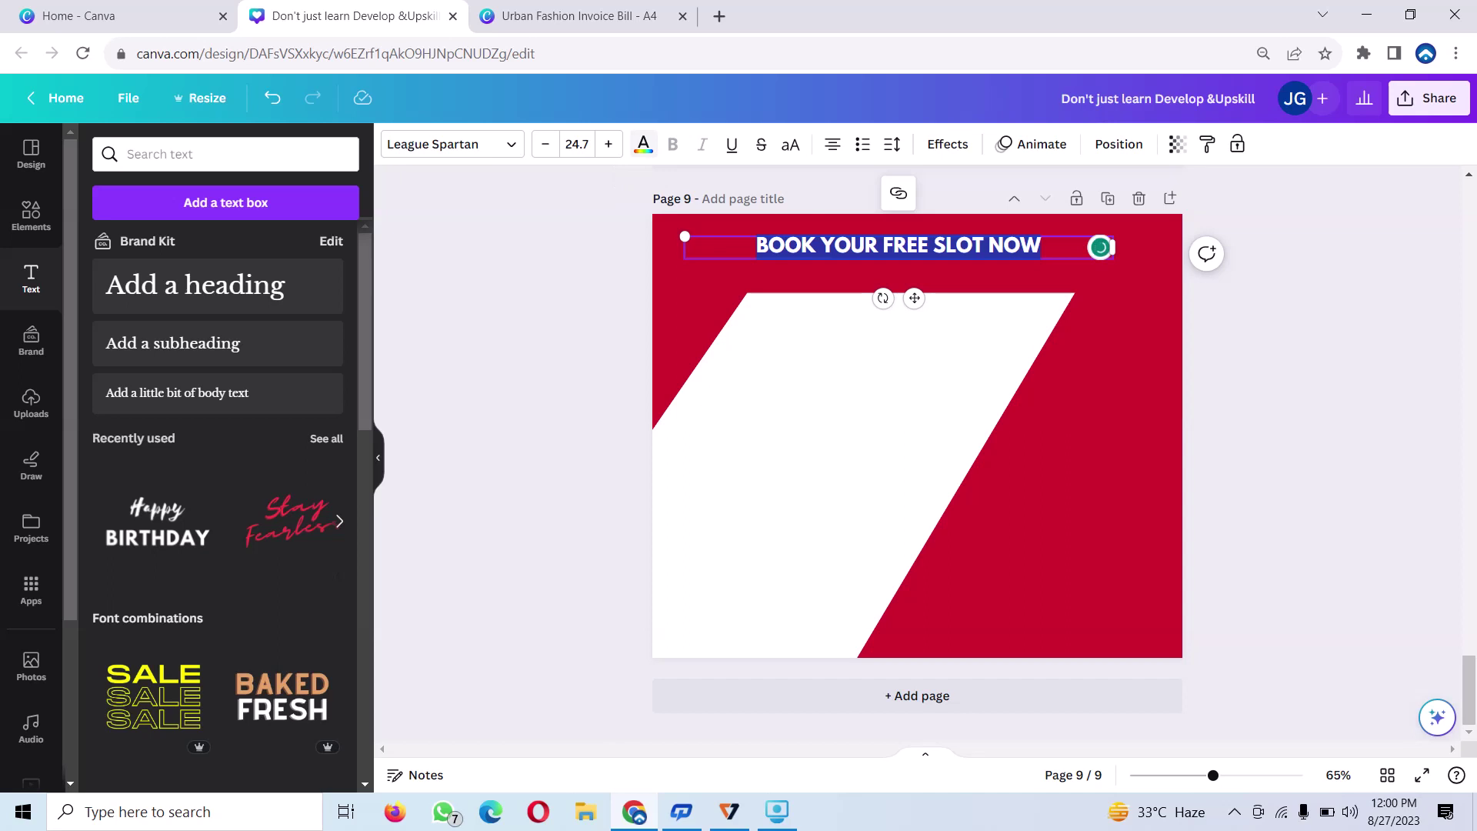
left_click(643, 144)
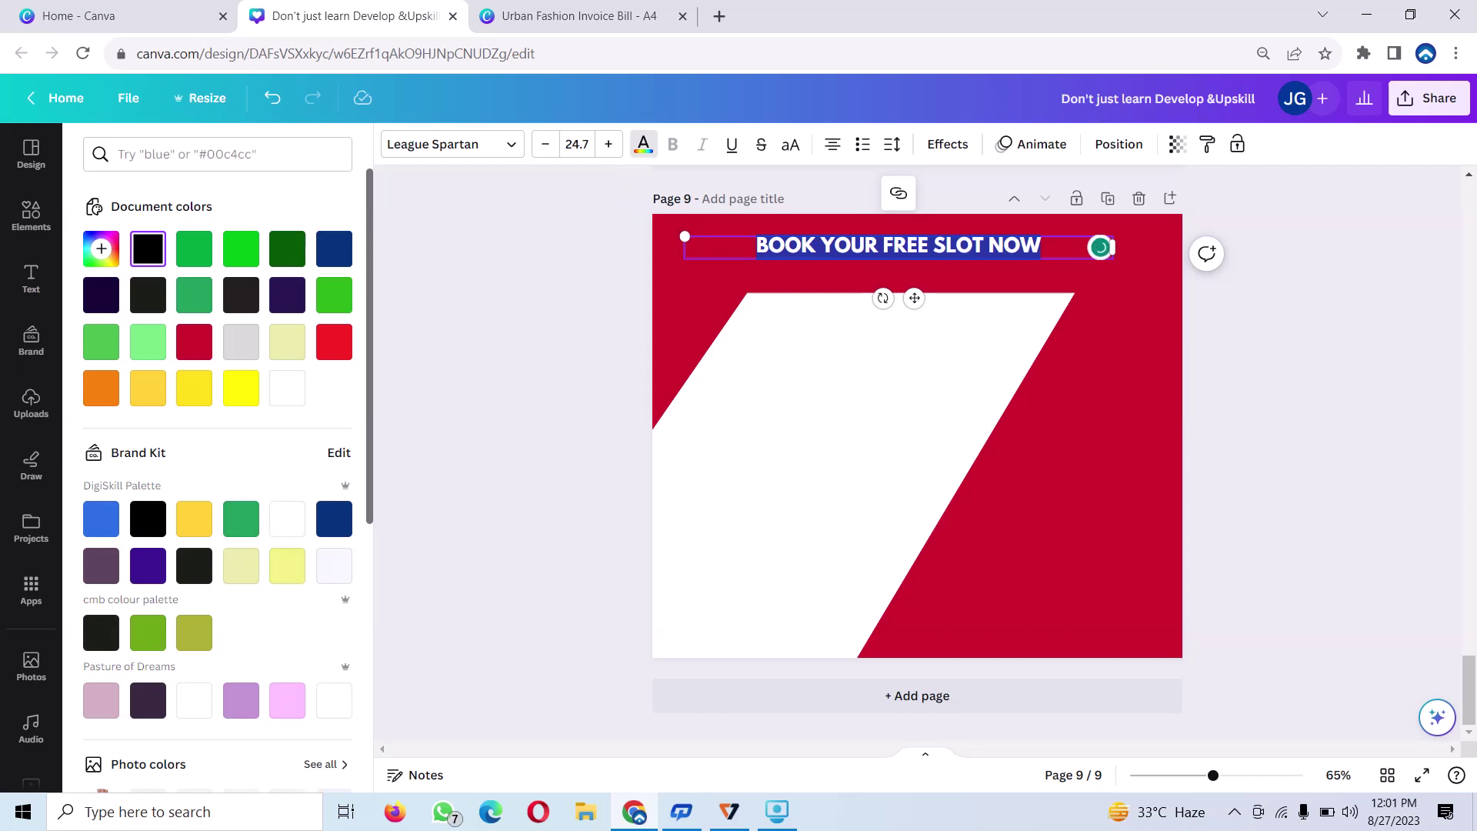
left_click(287, 388)
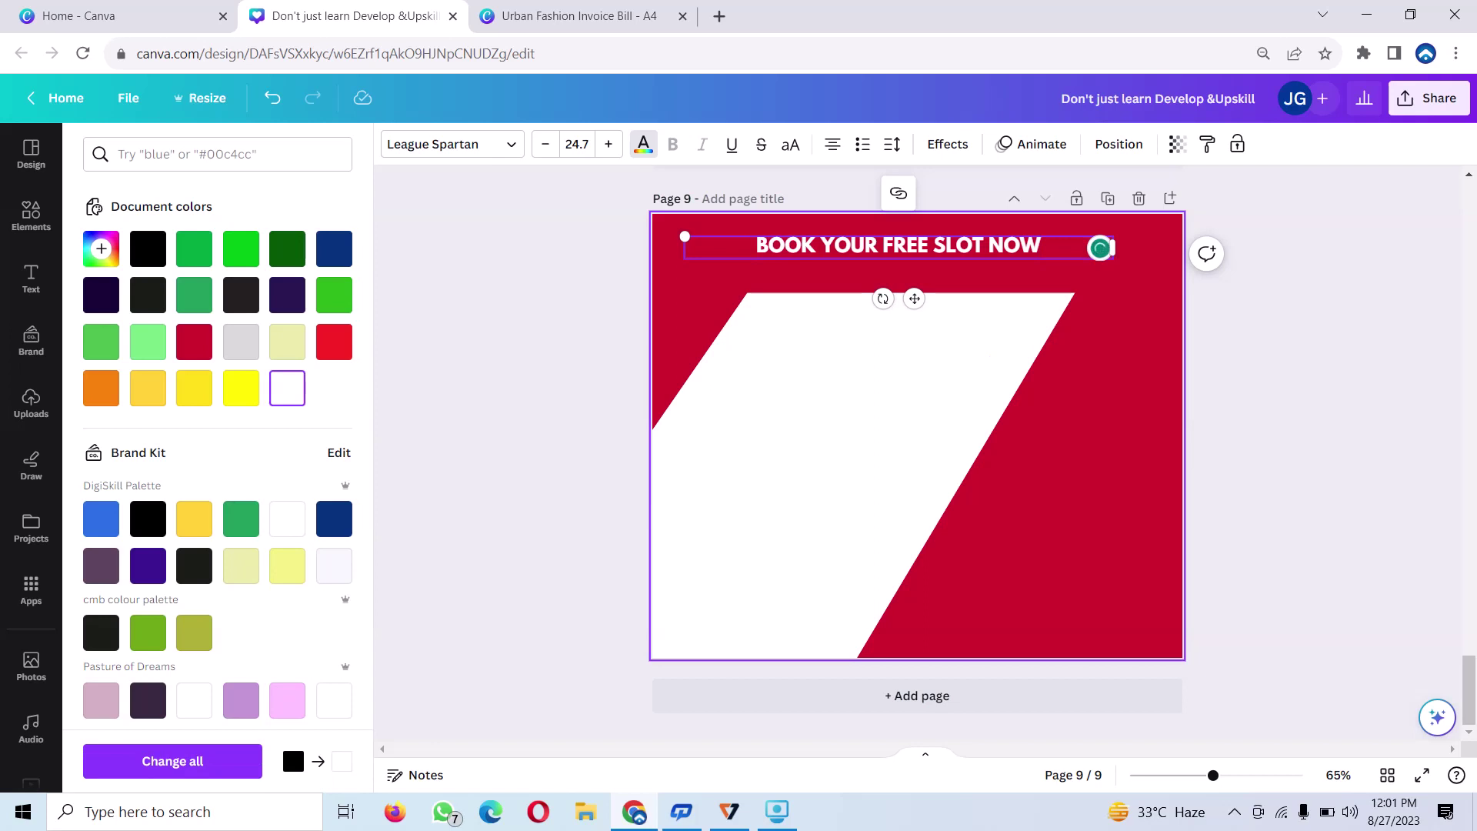
left_click(31, 278)
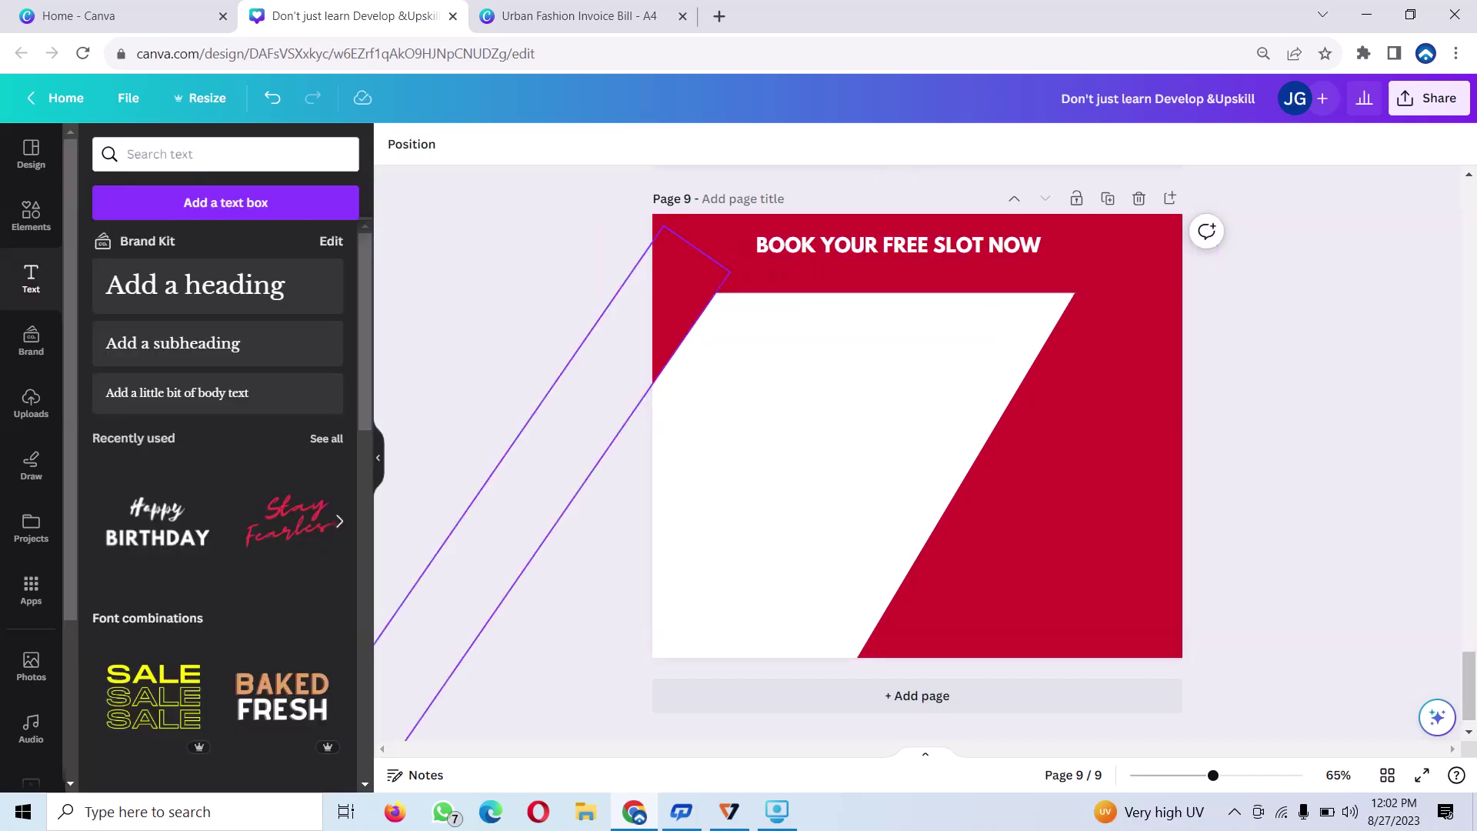
Reshape the diagonal red strip into an upright 232×81 red box at the panel's upper left.
left_click(549, 462)
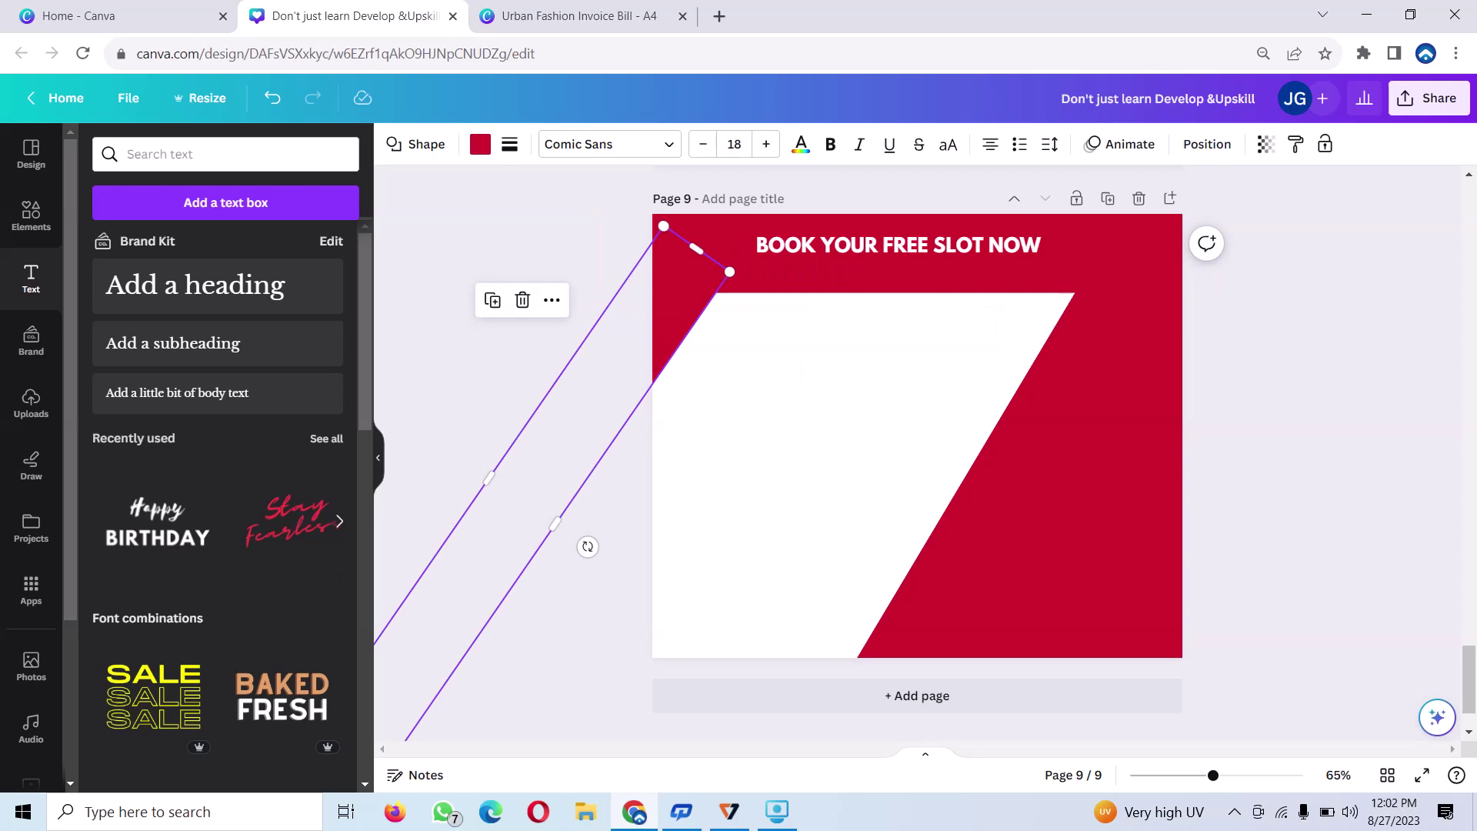
key("shift+Right")
key("shift+Down")
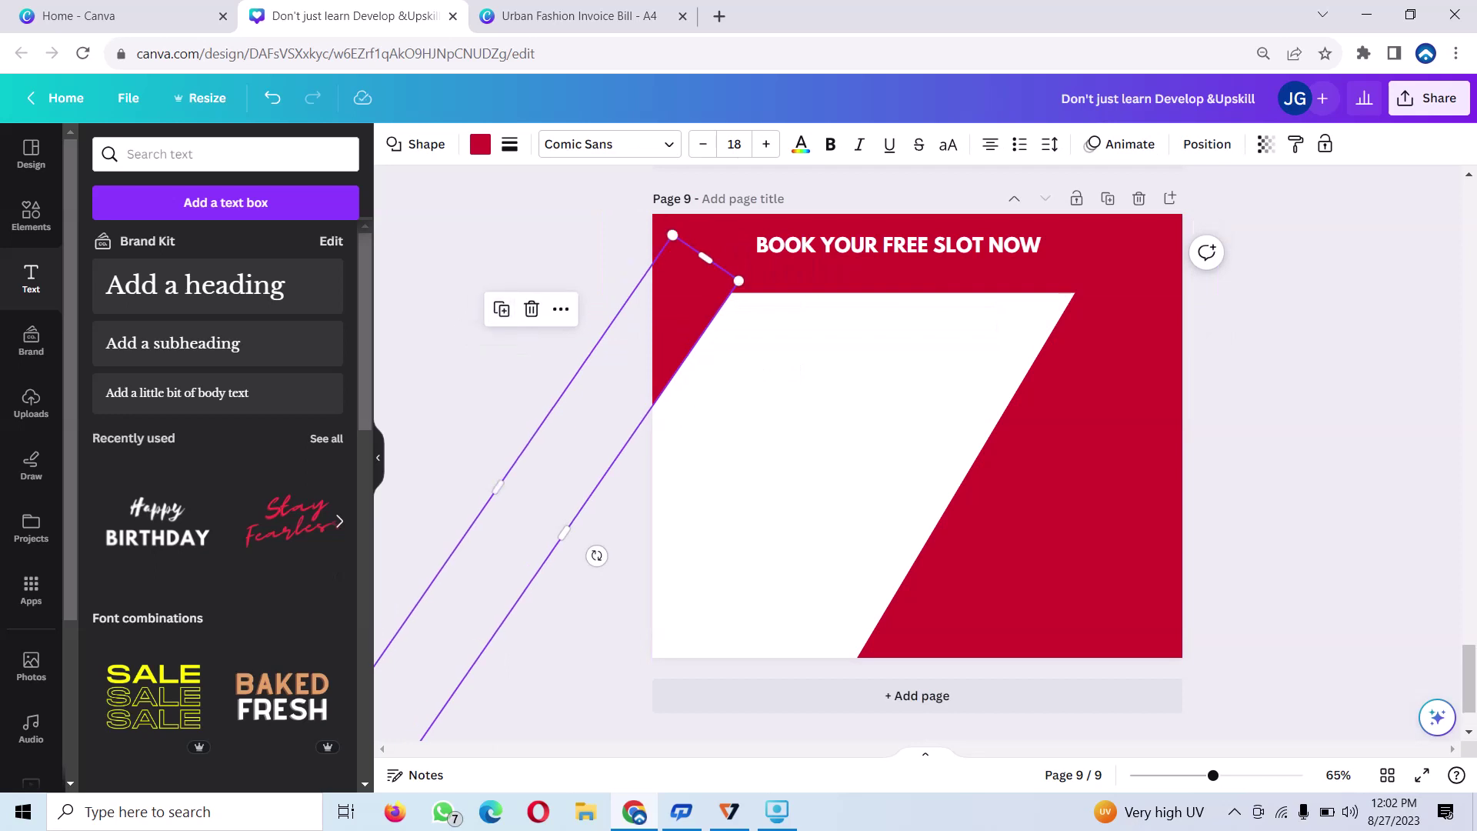
mouse_move(558, 471)
left_mouse_down()
mouse_move(856, 450)
mouse_move(778, 454)
left_mouse_up()
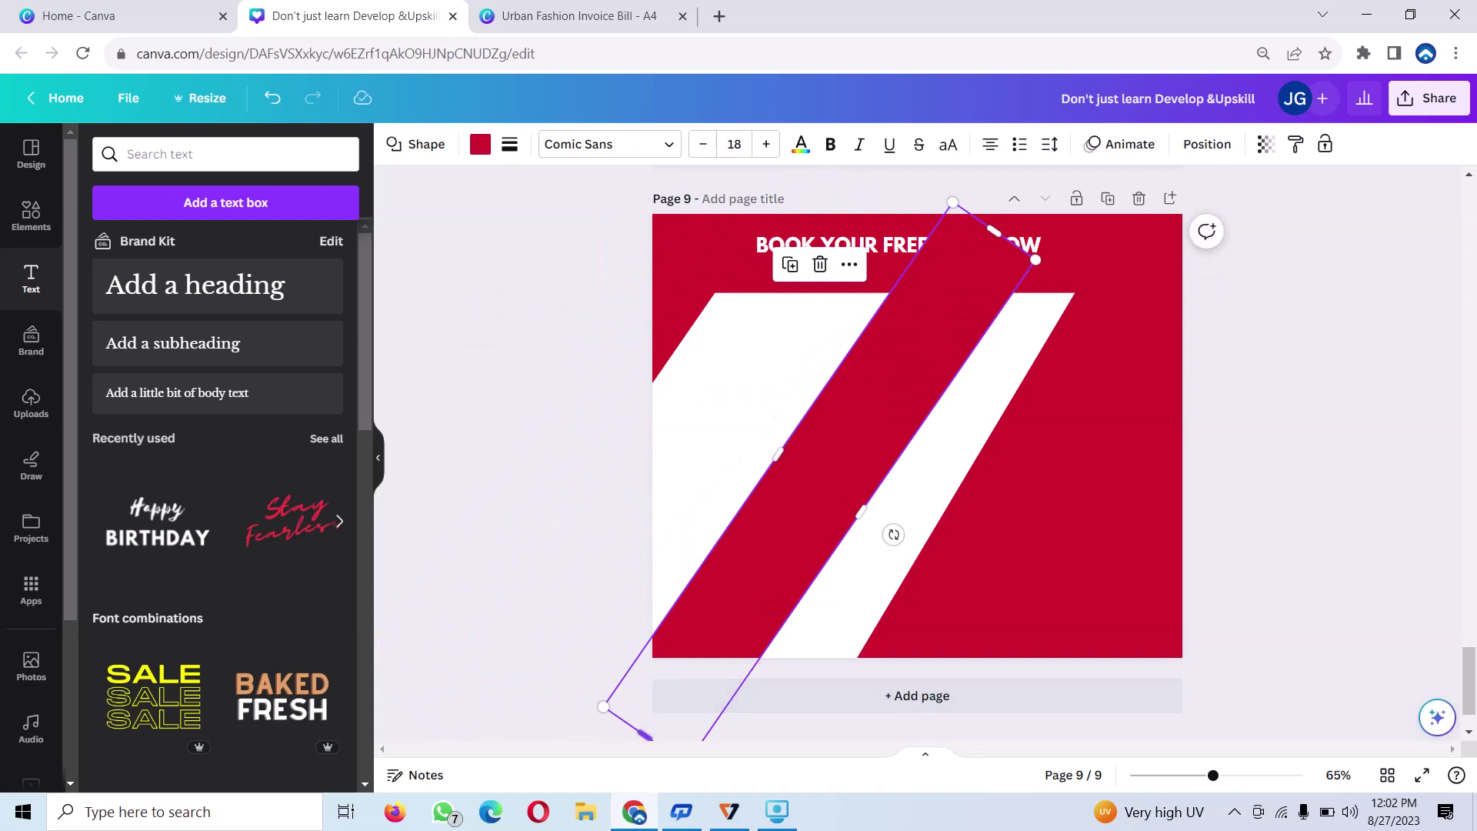
left_click_drag(645, 735, 914, 345)
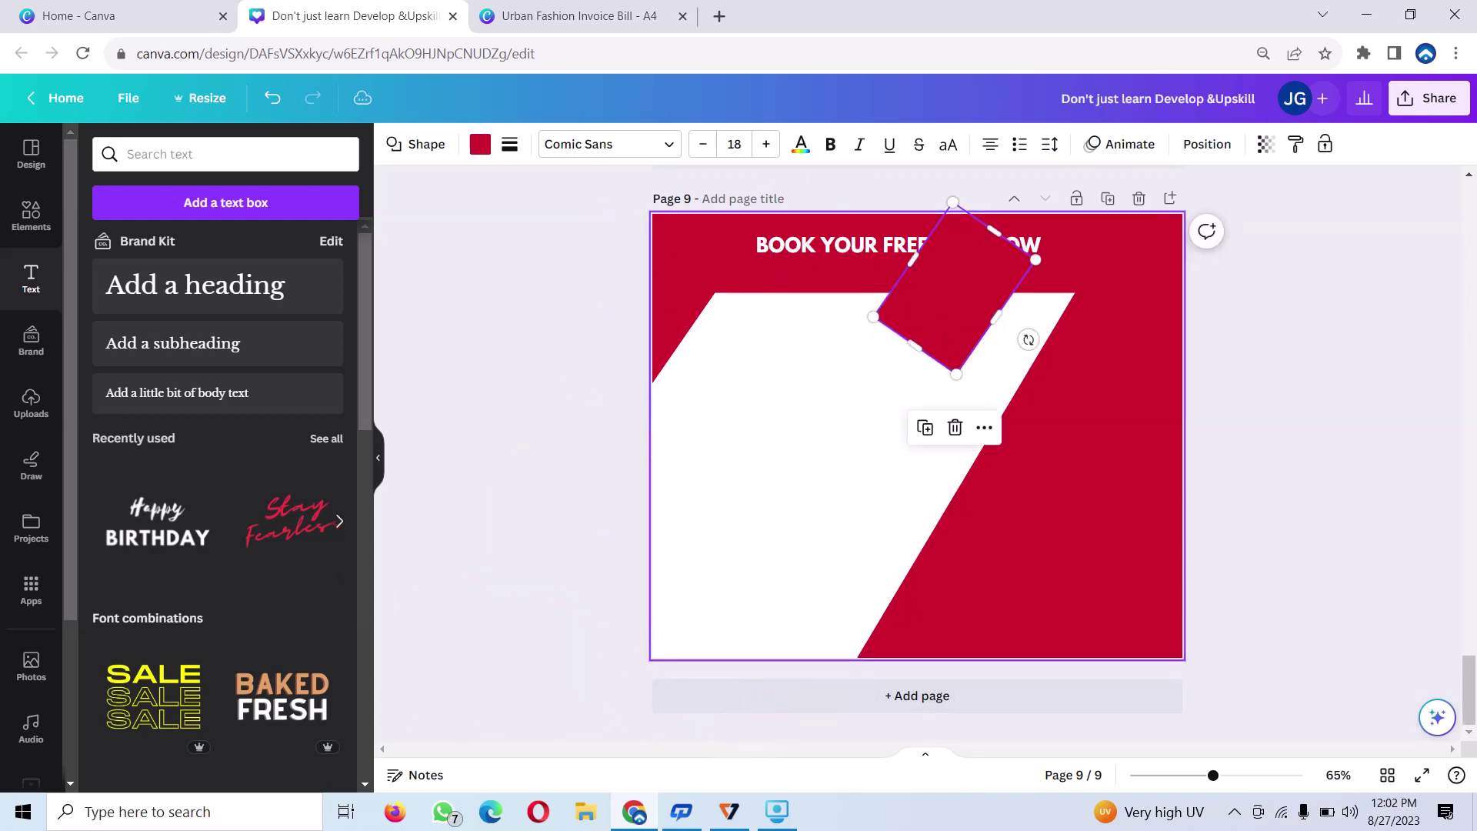
mouse_move(1029, 339)
left_mouse_down()
mouse_move(964, 483)
mouse_move(988, 458)
left_mouse_up()
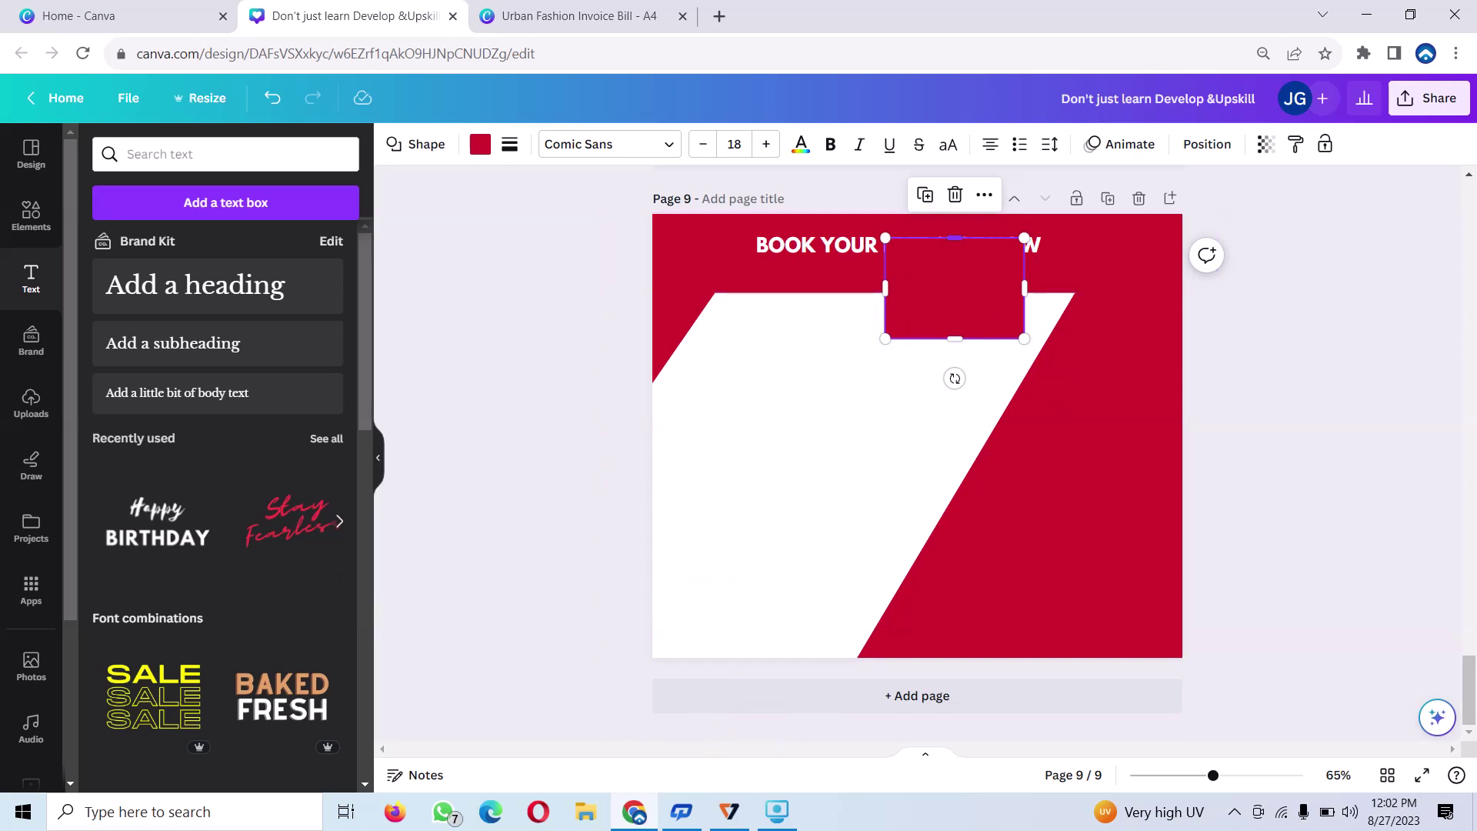
left_click_drag(954, 239, 954, 294)
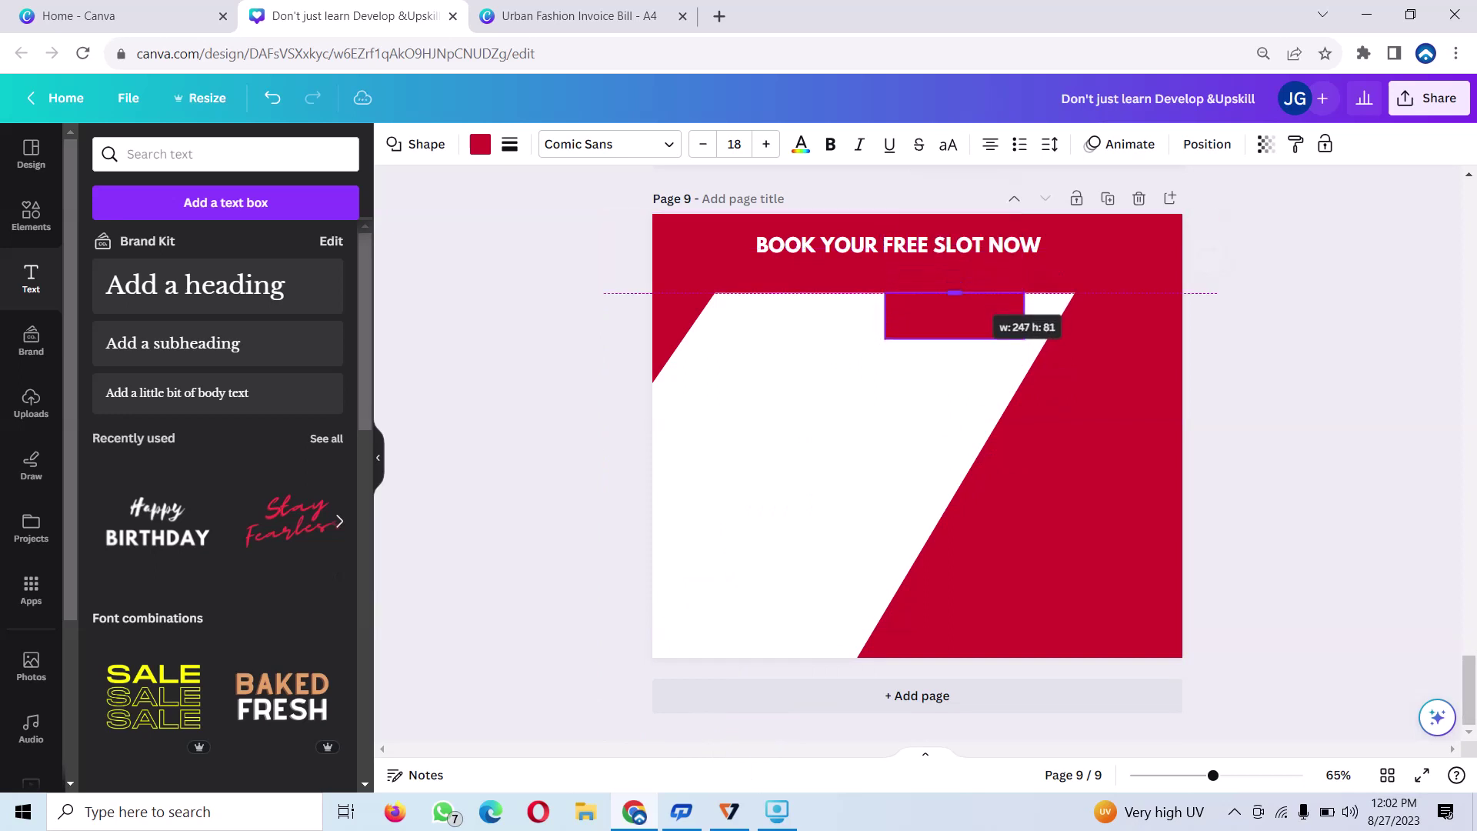
left_click_drag(969, 376, 938, 402)
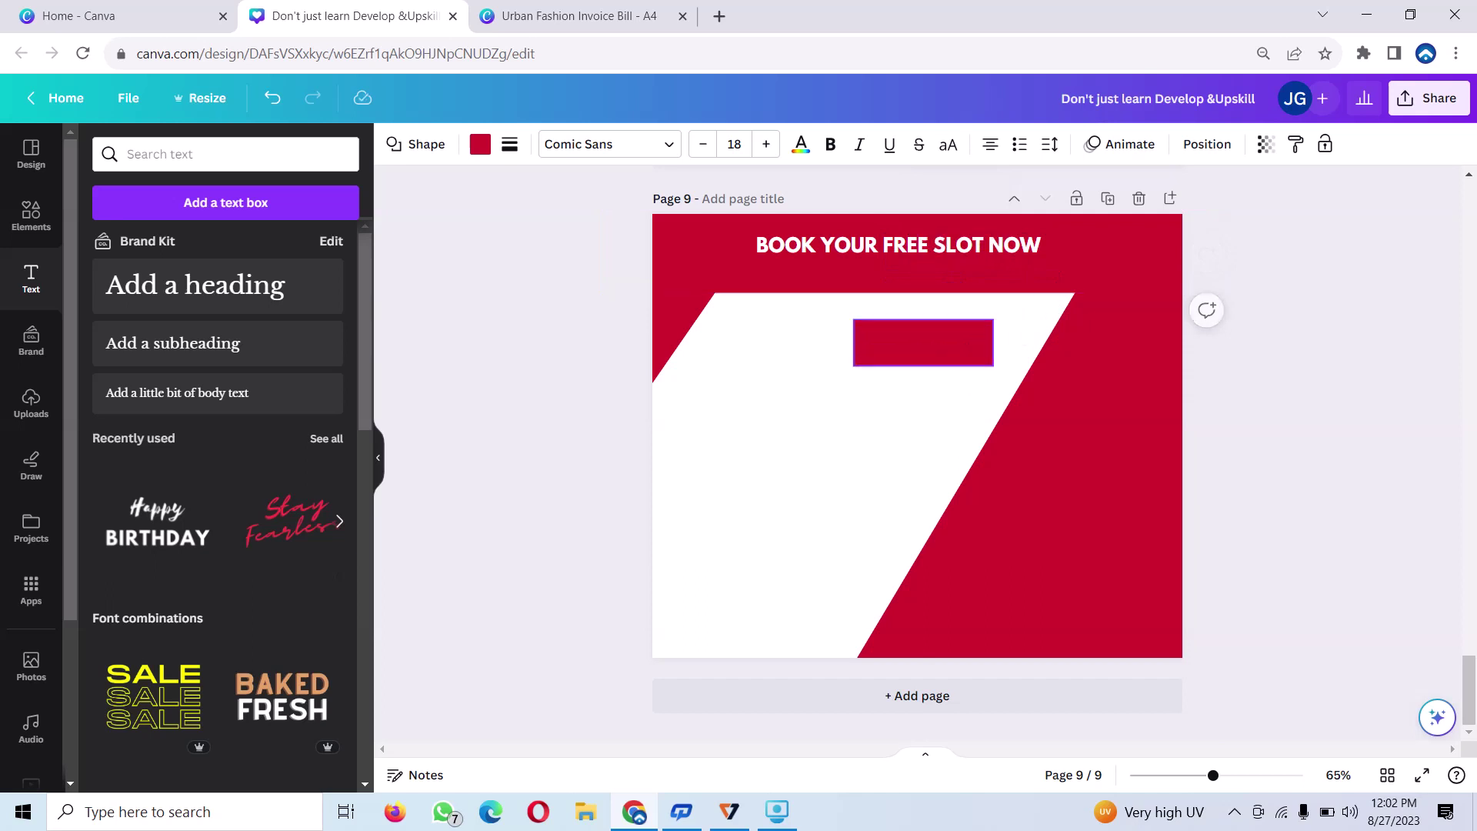
left_click_drag(923, 342, 790, 341)
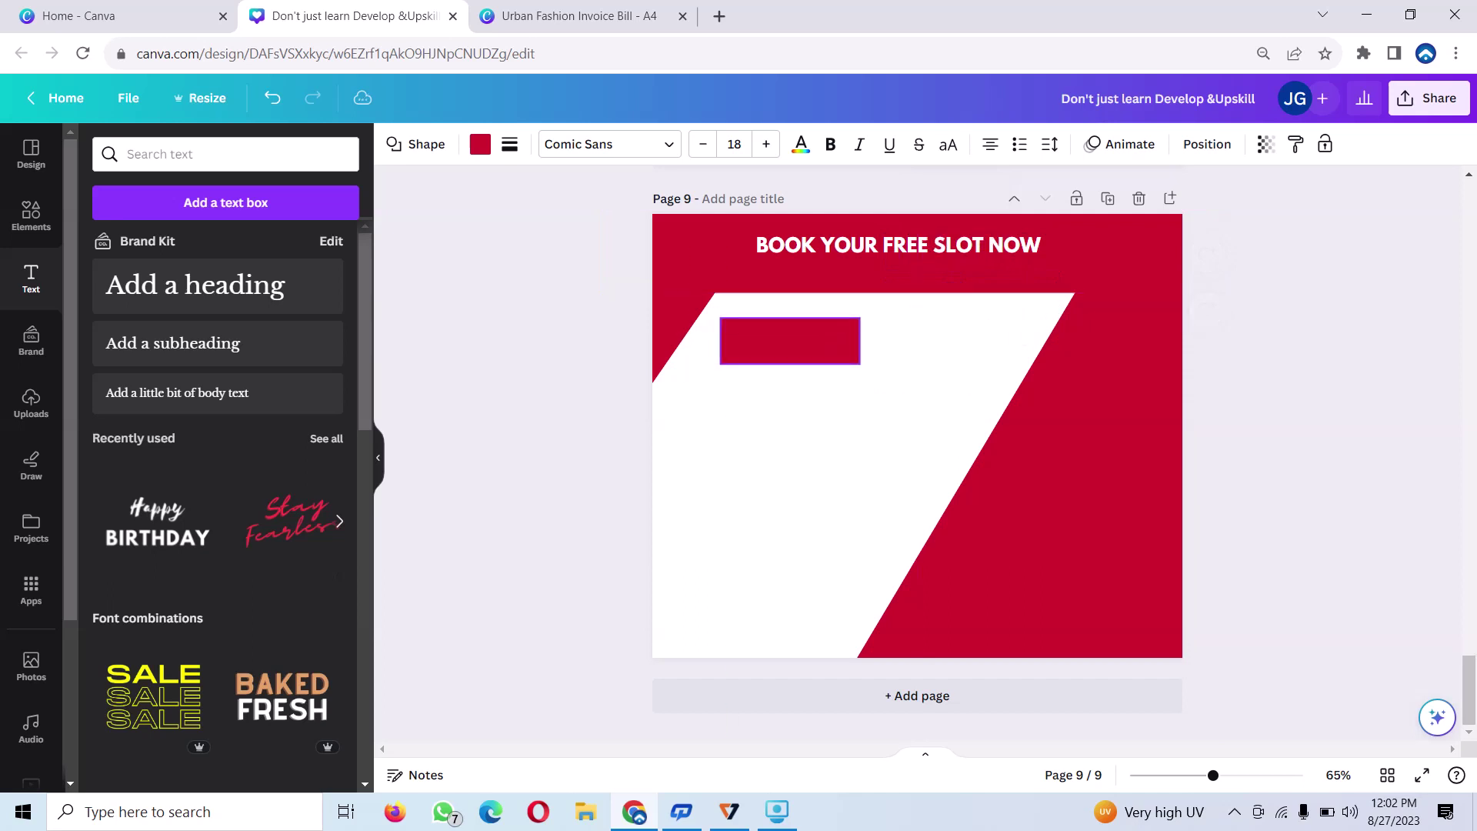
left_click_drag(790, 341, 720, 336)
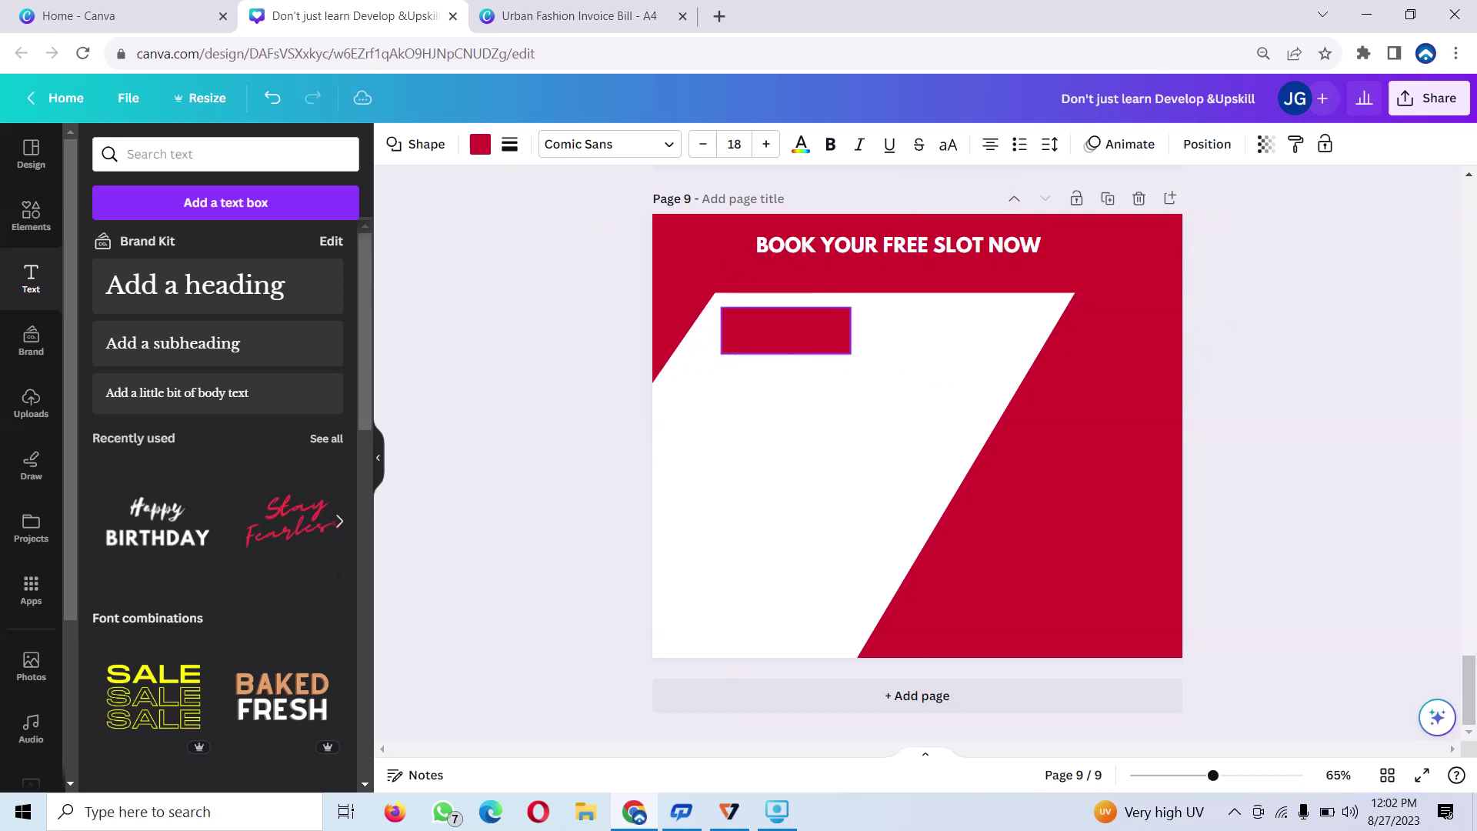
key("shift+Up")
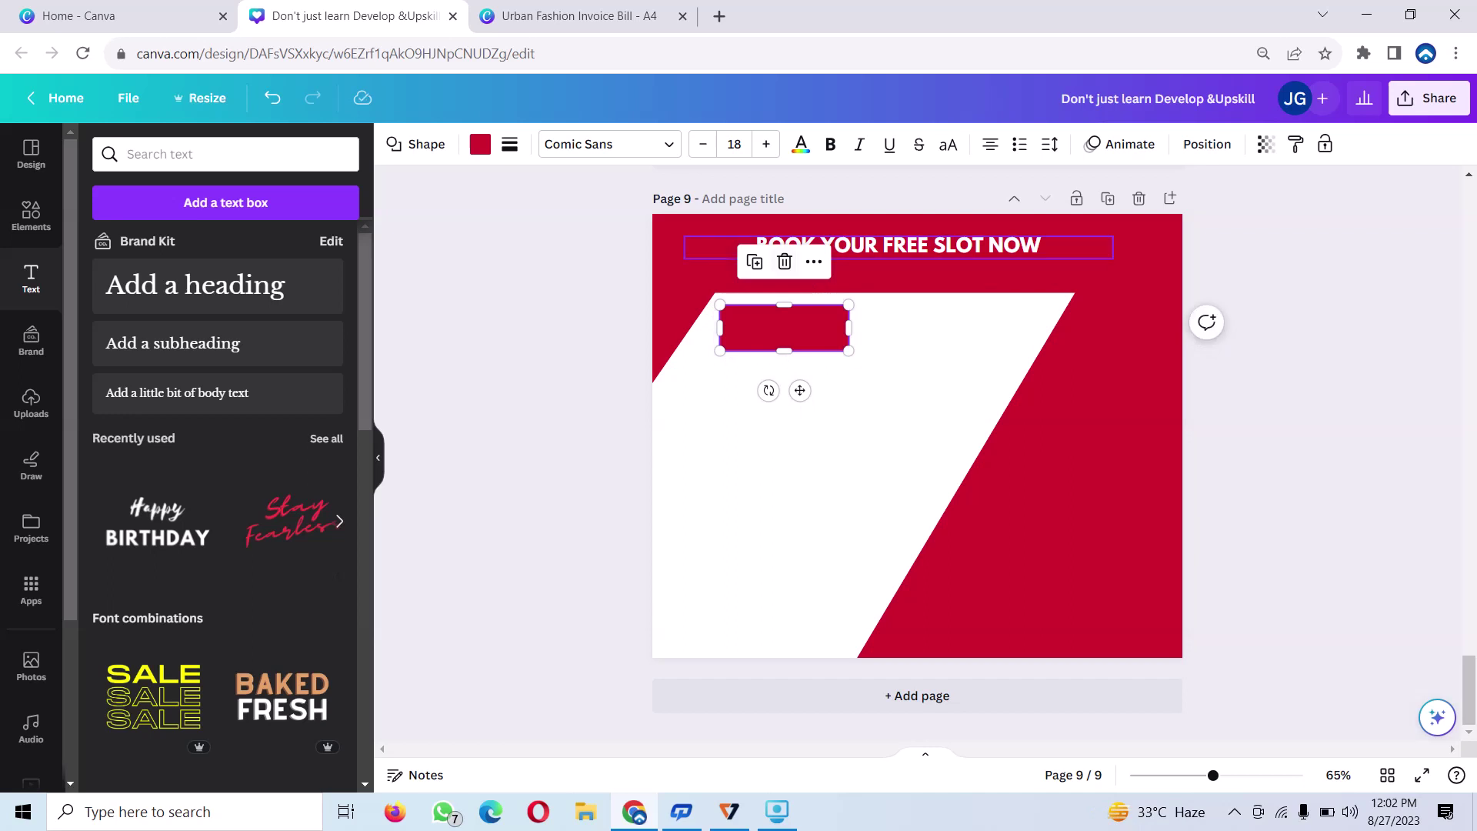
Nudge the heading right and down, then add a pale-yellow circle and a bright yellow copy.
left_click(899, 246)
key("shift+Right")
key("shift+Right")
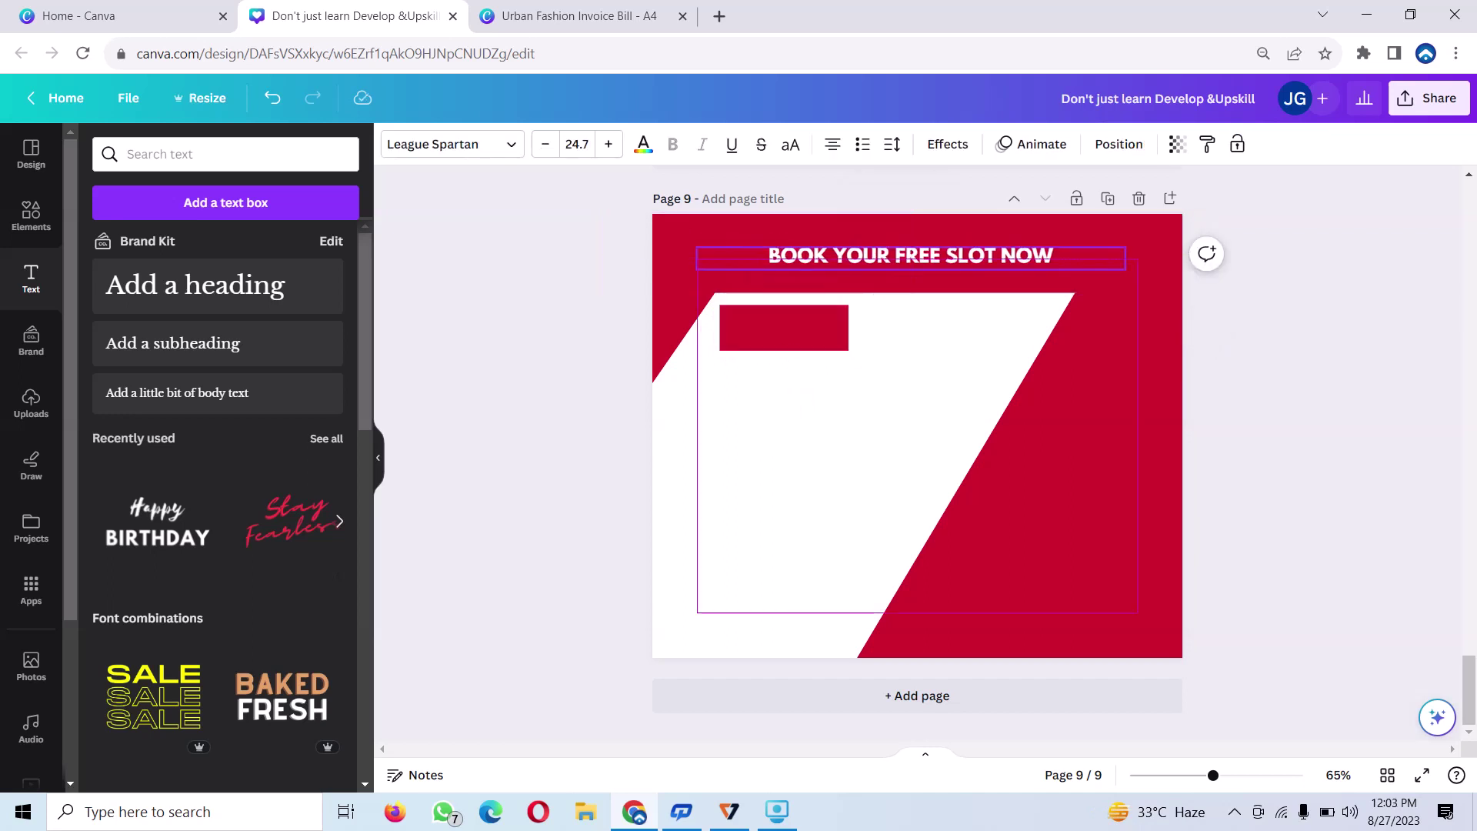
key("shift+Down")
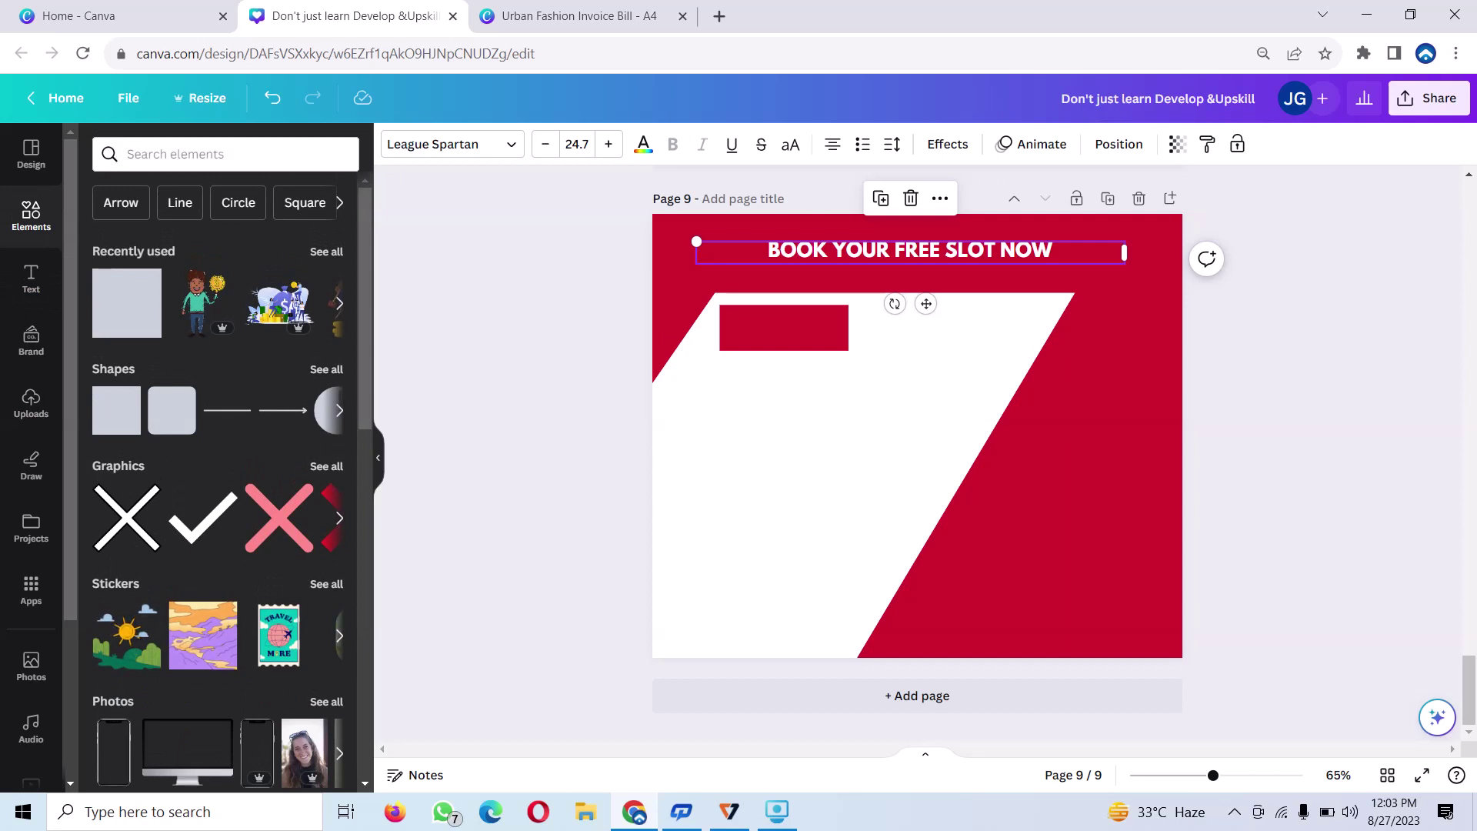
key("ctrl+v")
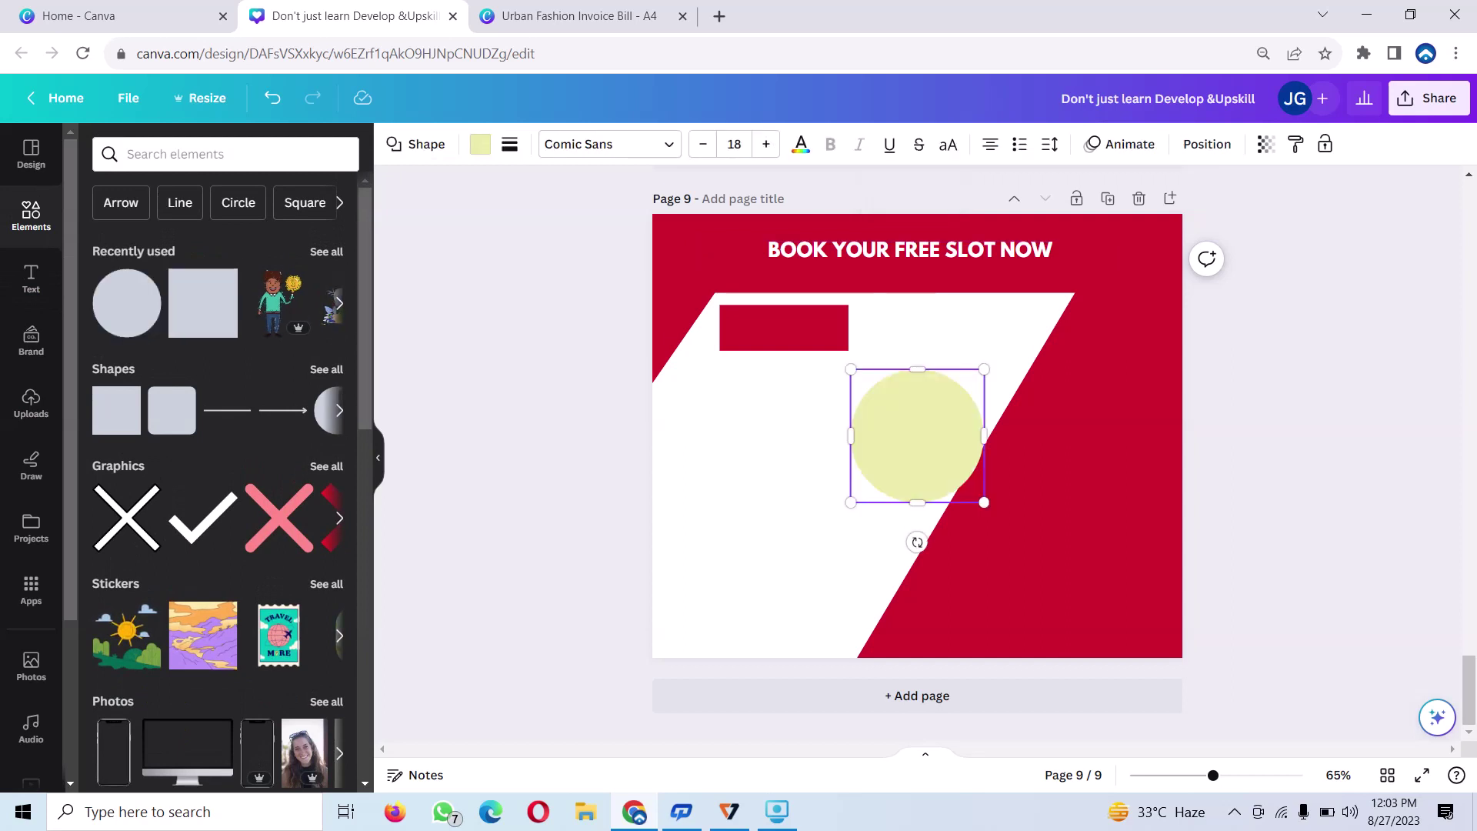
key("ctrl+v")
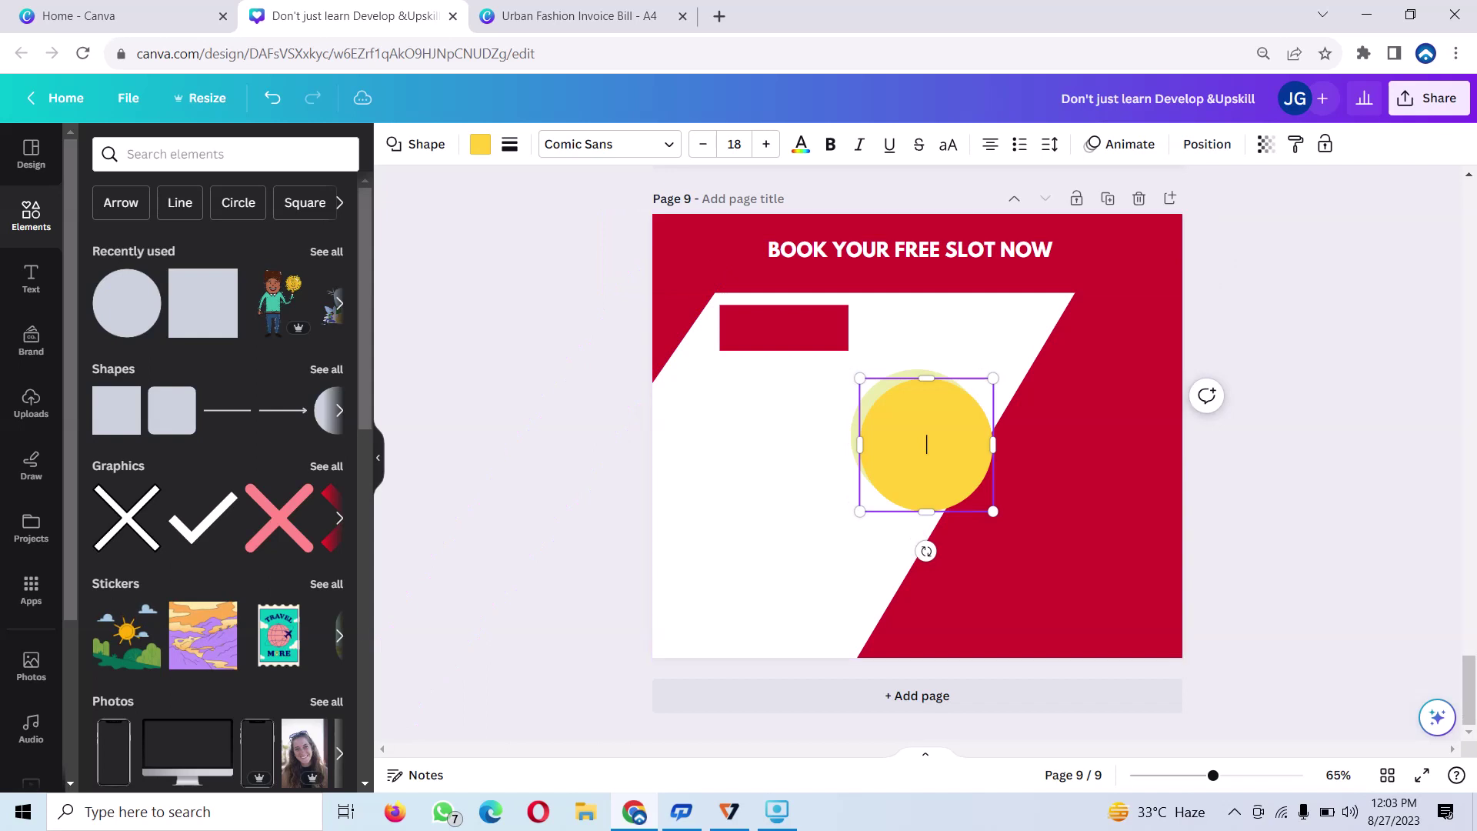
Recolour the yellow circle white and shrink it to an 18×18 dot inside the red box's left end.
left_click_drag(927, 445, 764, 371)
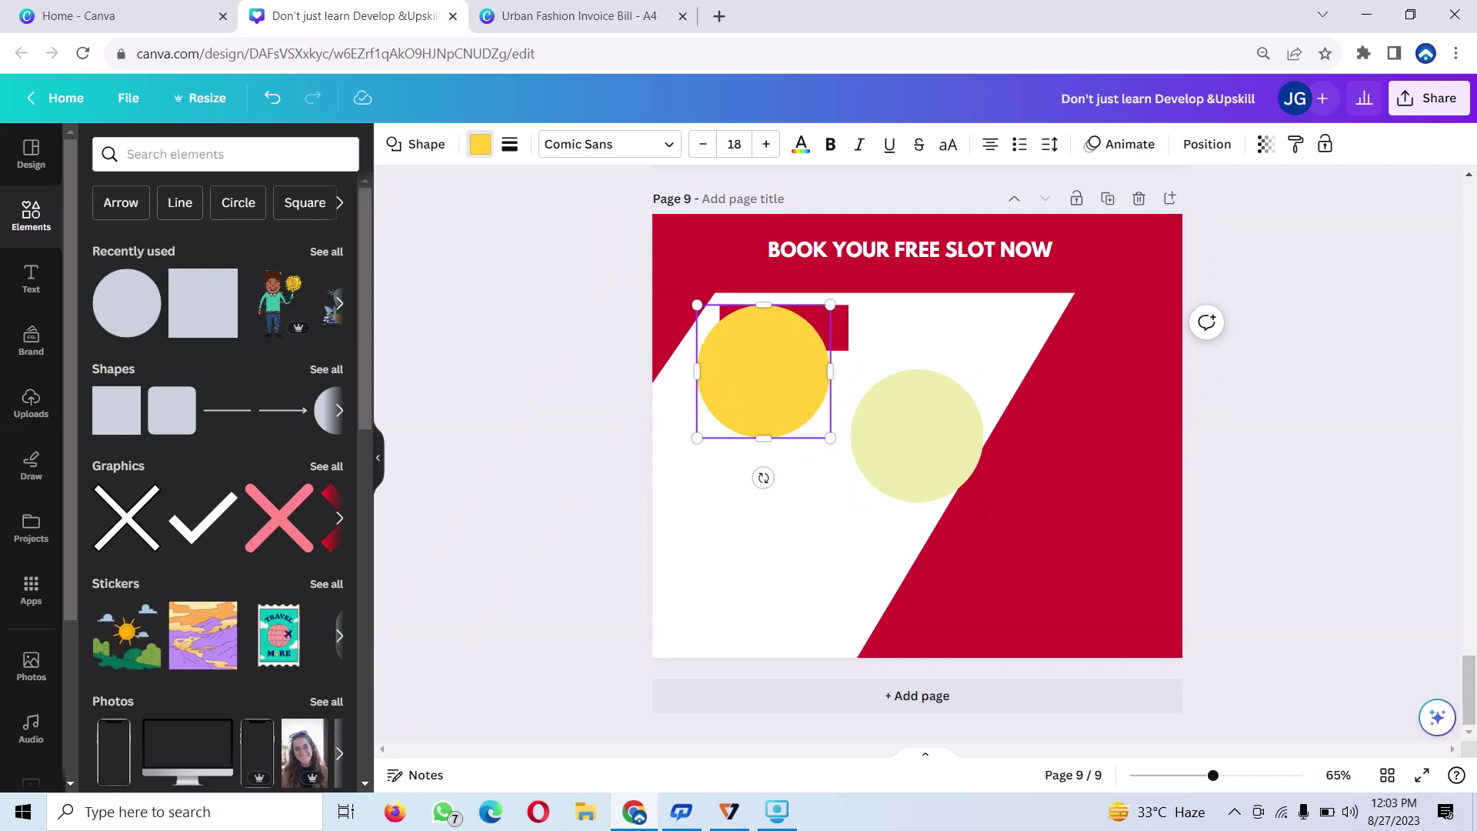
left_click(480, 144)
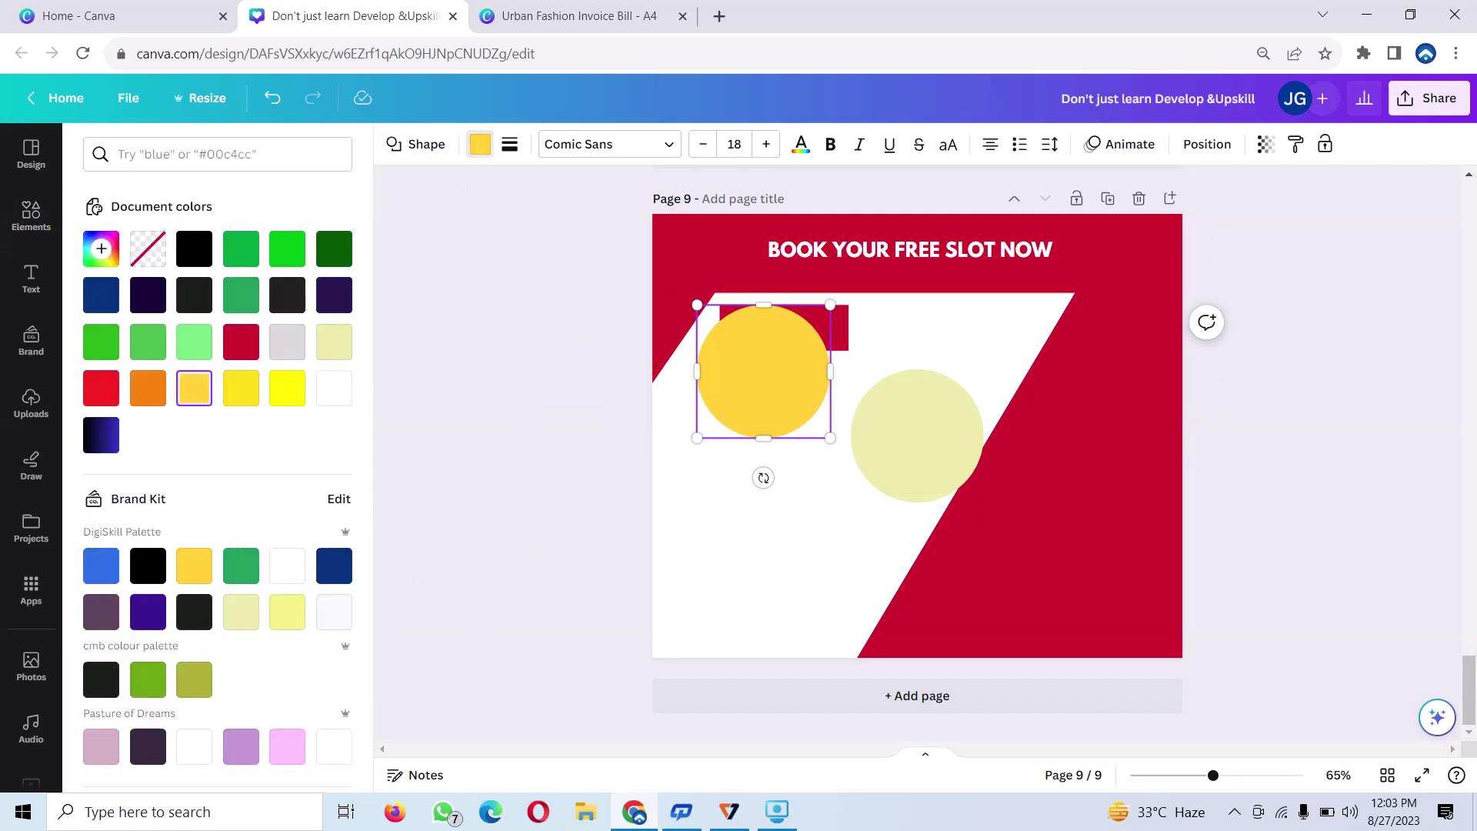
left_click(334, 388)
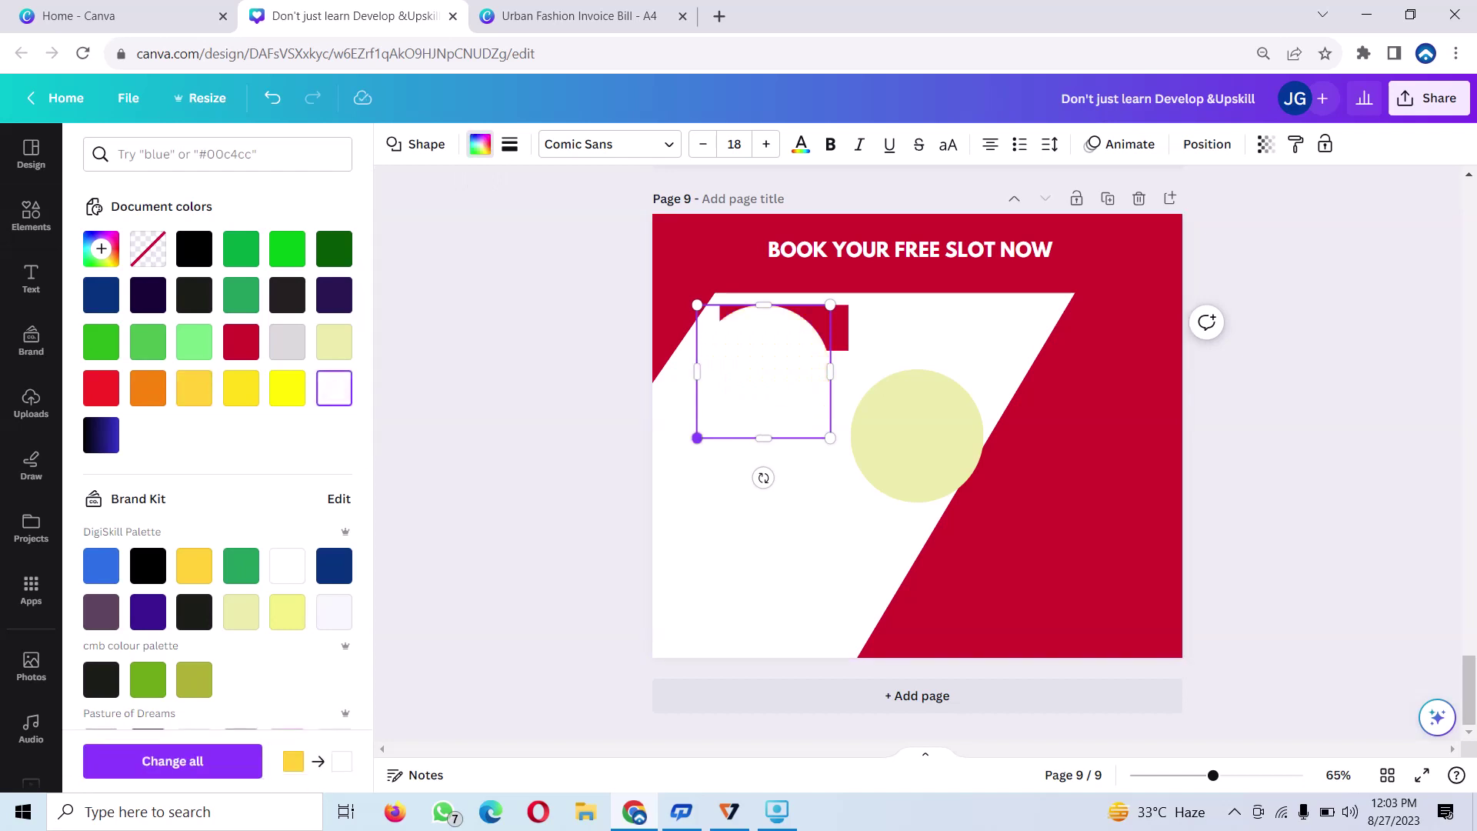
left_click_drag(697, 438, 854, 381)
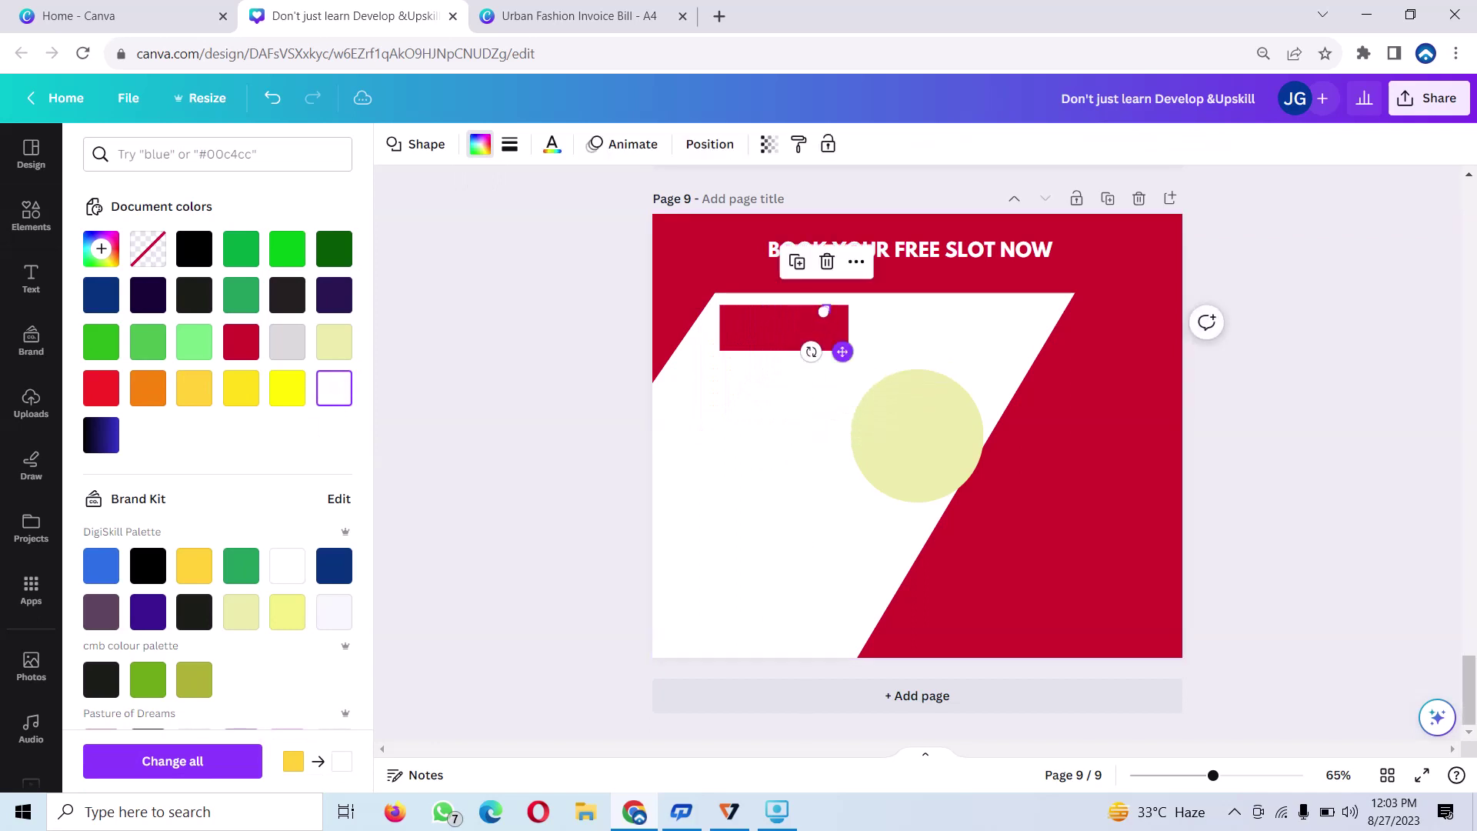
left_click_drag(823, 310, 727, 331)
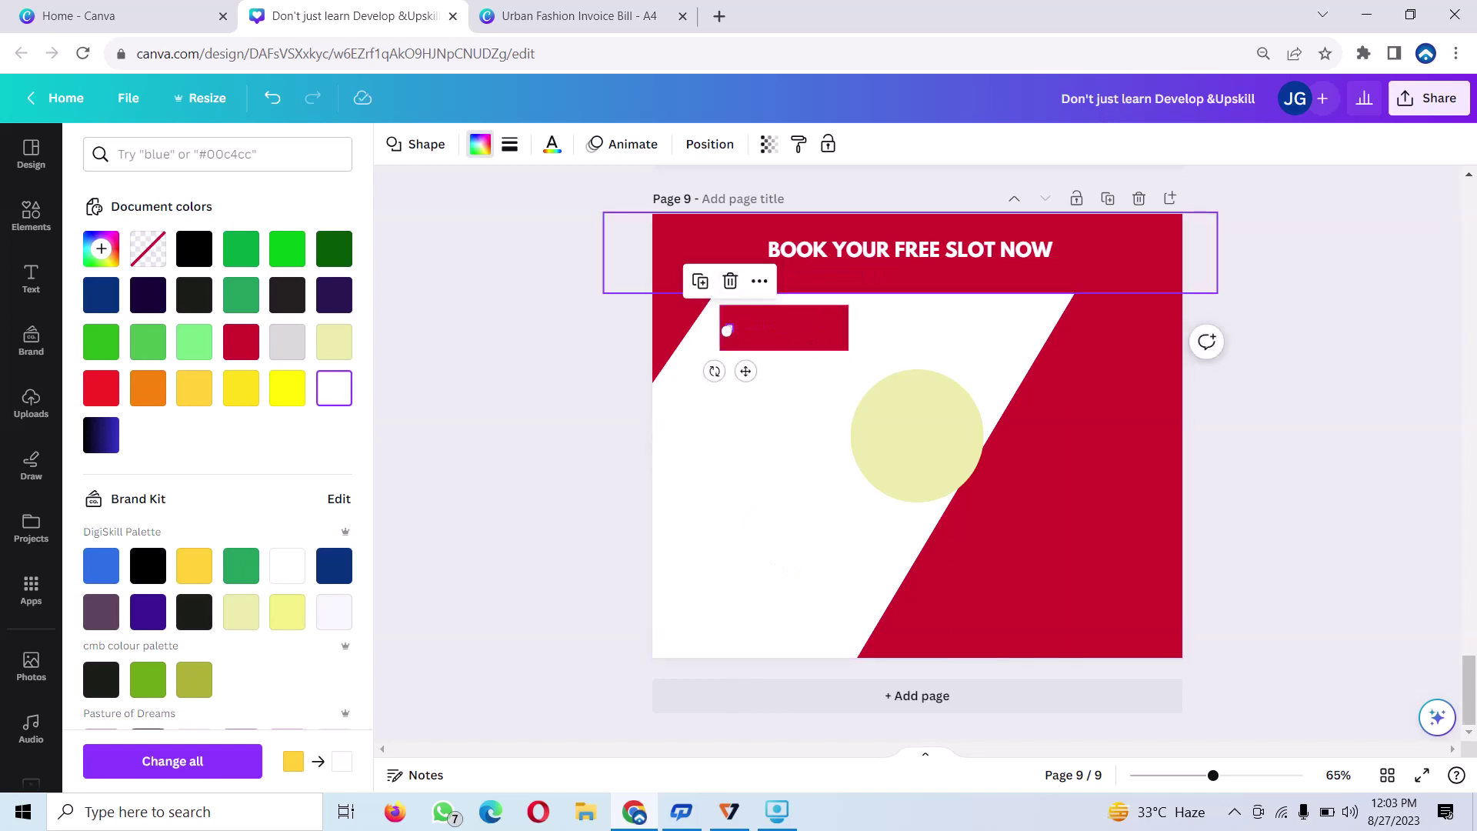
left_click(954, 254)
left_click(954, 254)
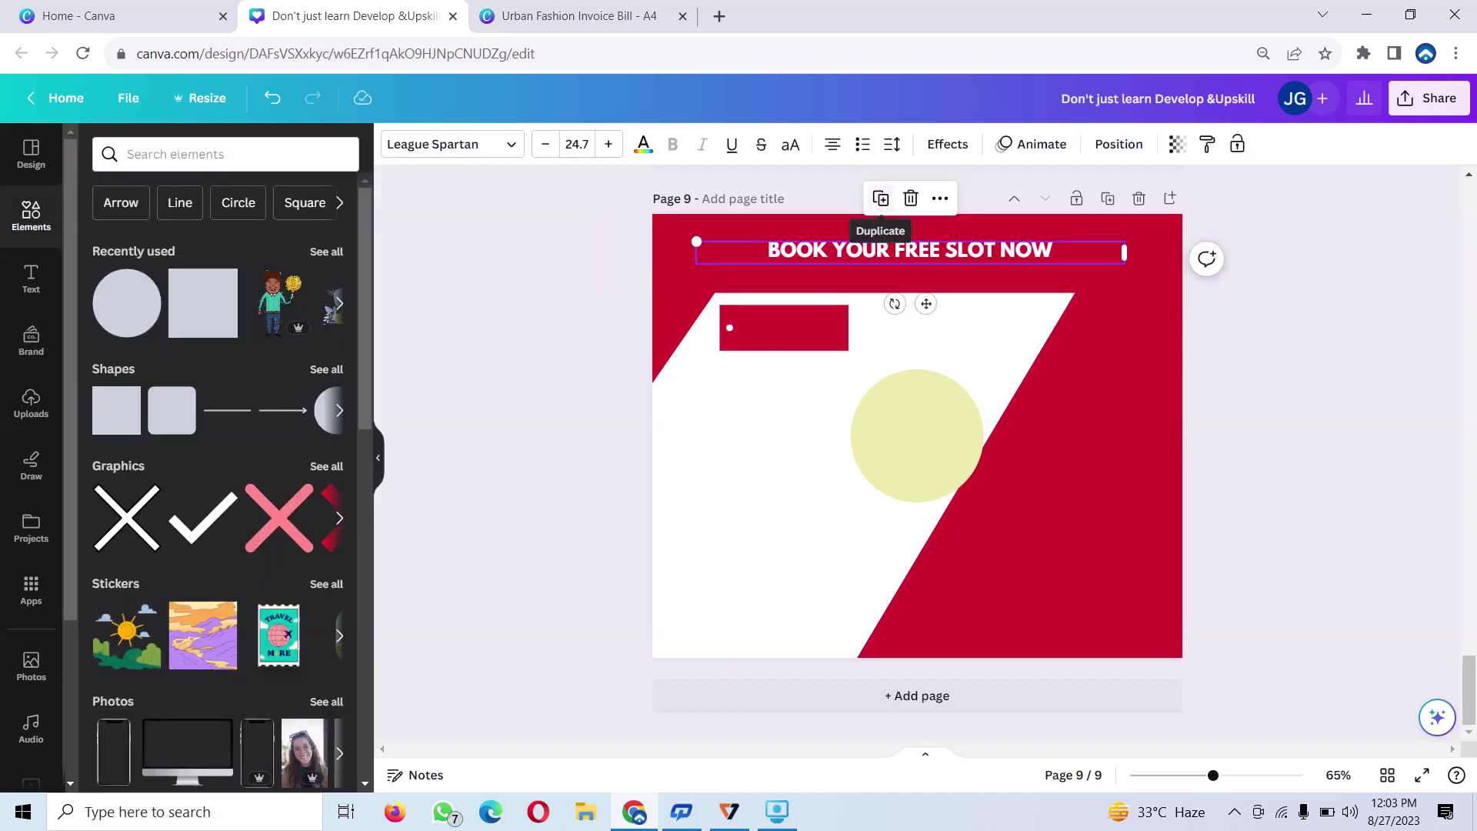
Duplicate the heading and turn the copy into red #d00f2c 'MASTER CLASS ON' text.
left_click(880, 199)
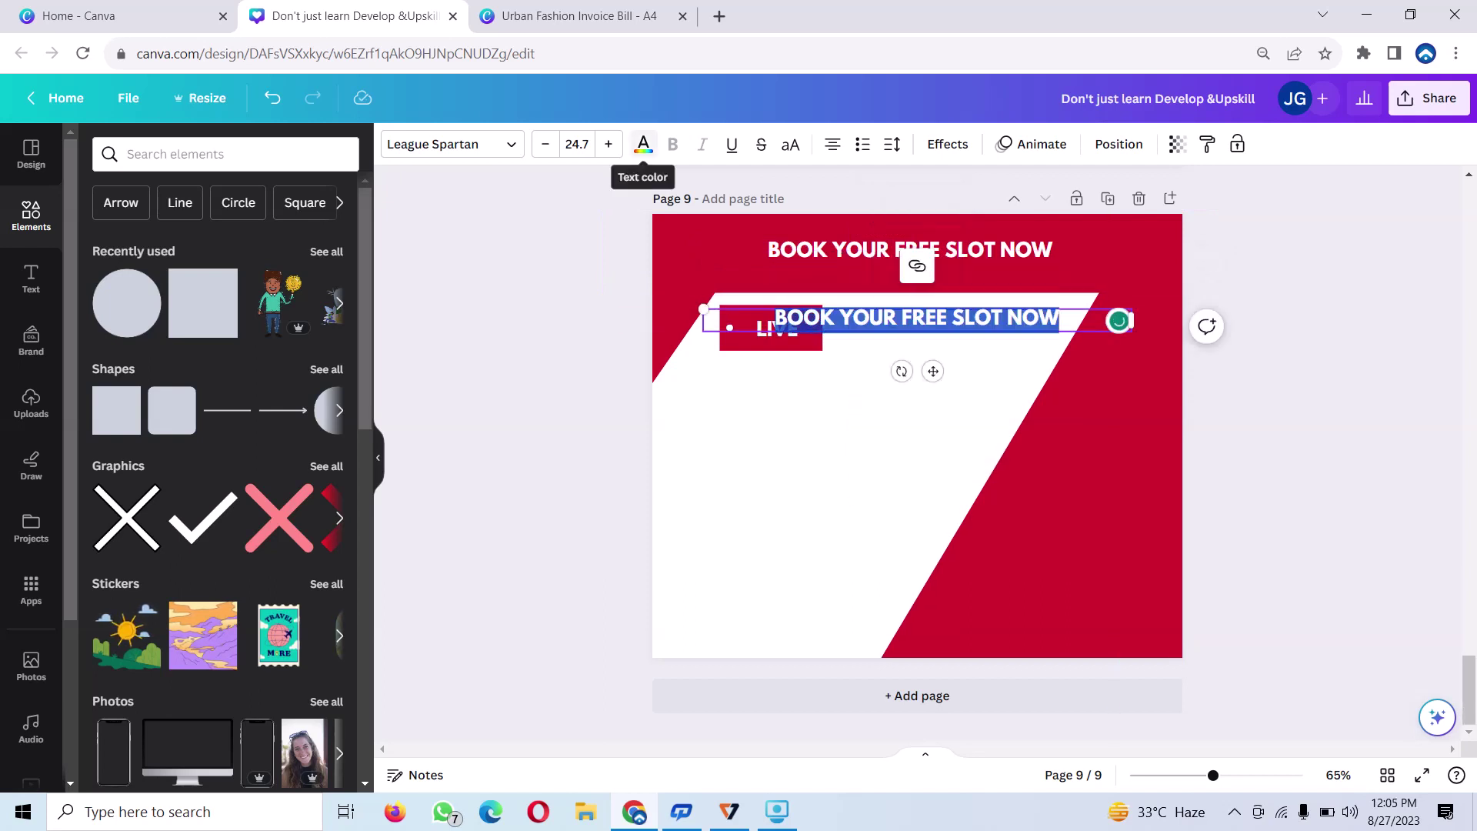
left_click(644, 144)
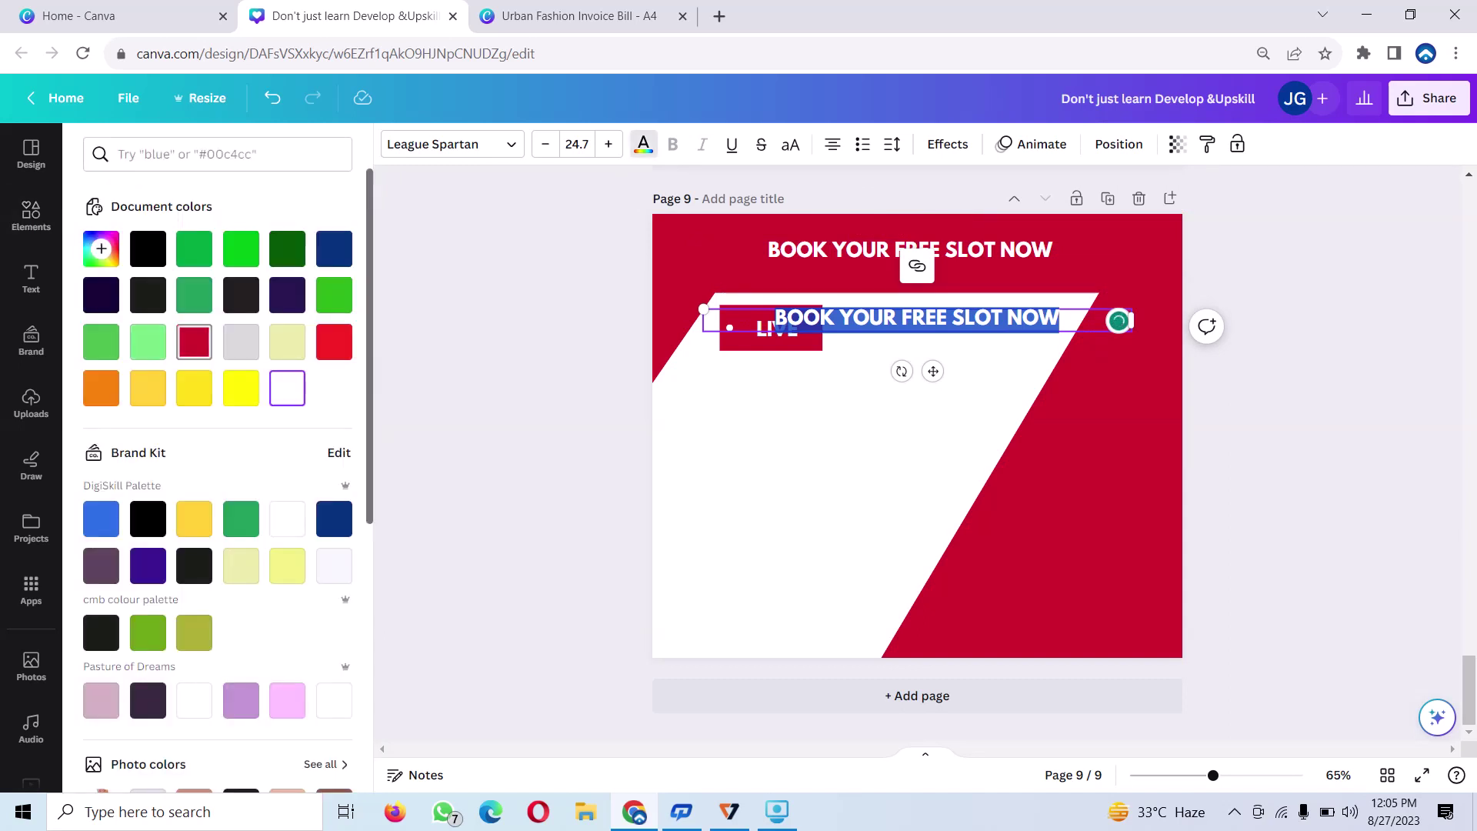
left_click(194, 341)
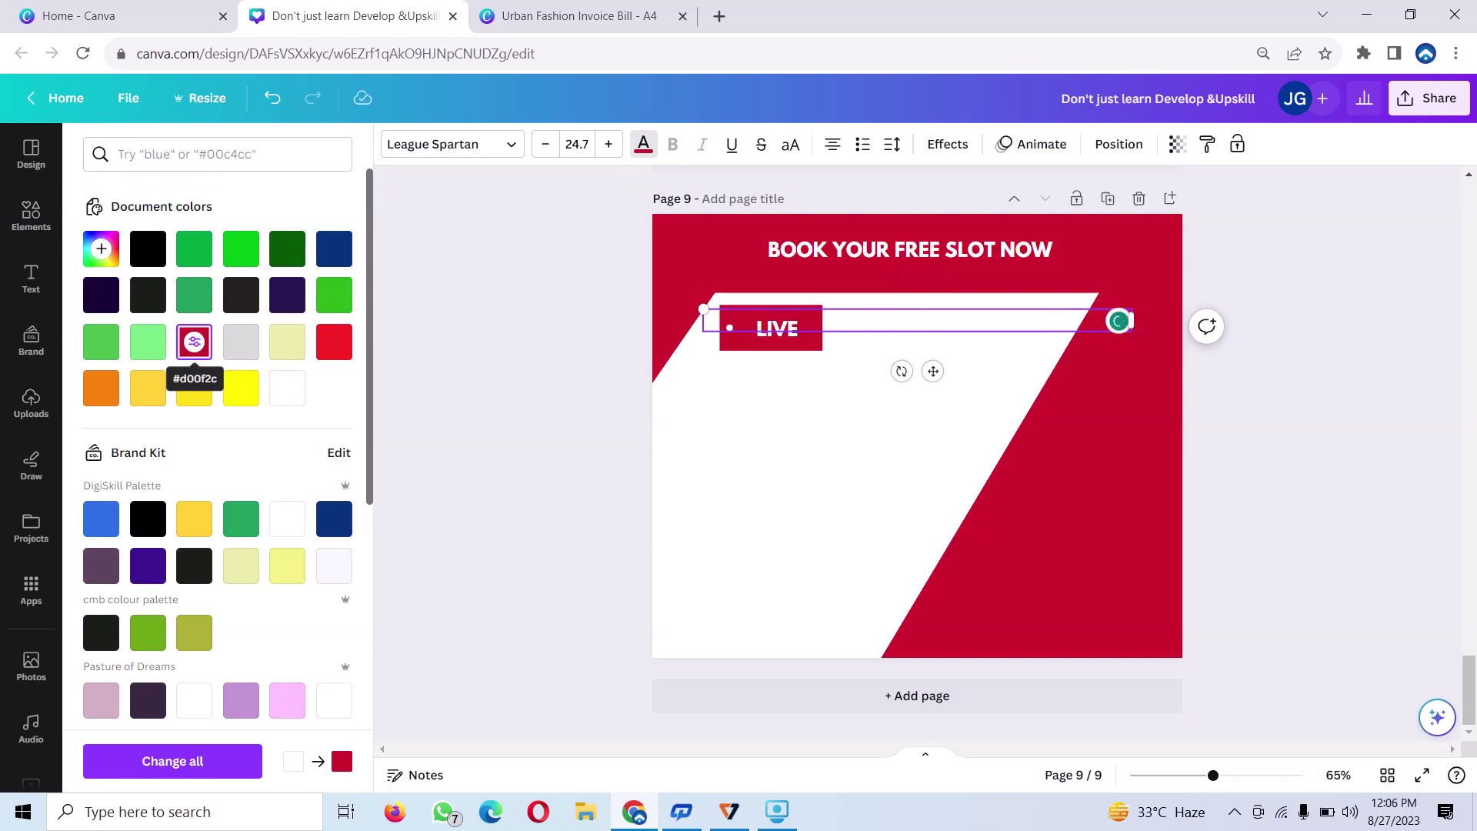
type("MAST")
type("ER")
type(" CLASS ON")
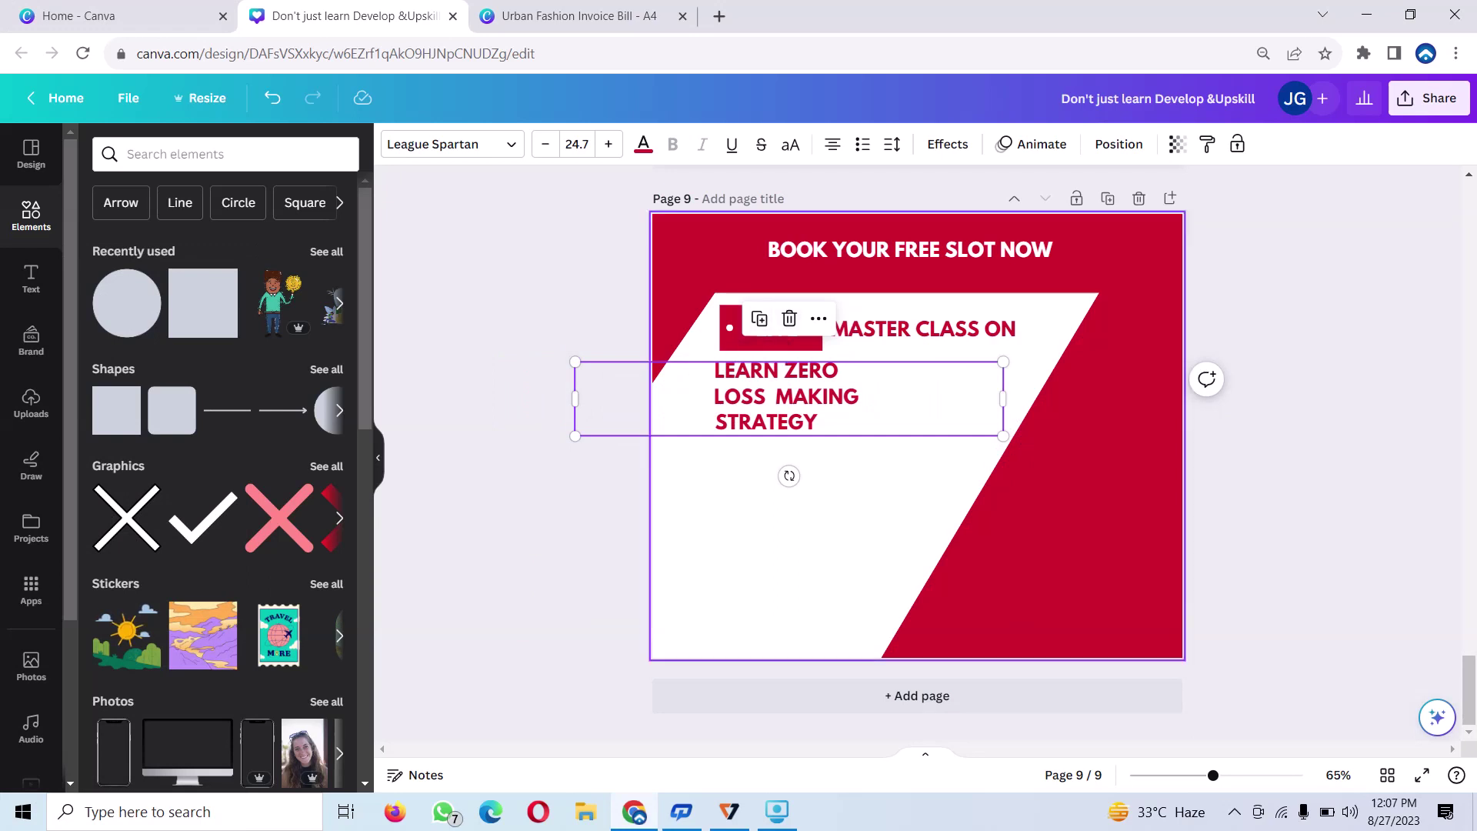
Duplicate the red LIVE box and place a shorter copy below STRATEGY.
left_click(773, 329)
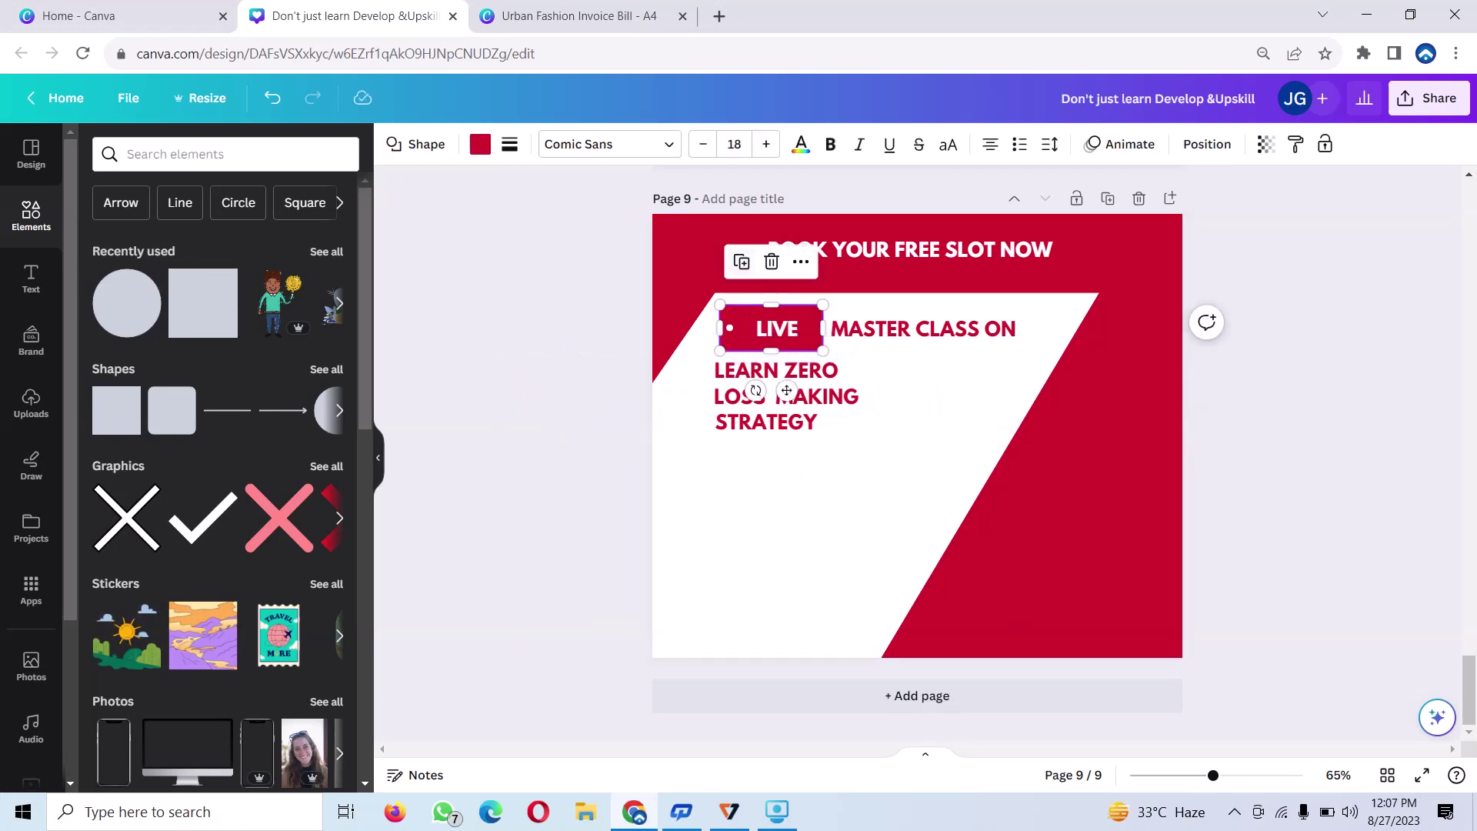
left_click(742, 262)
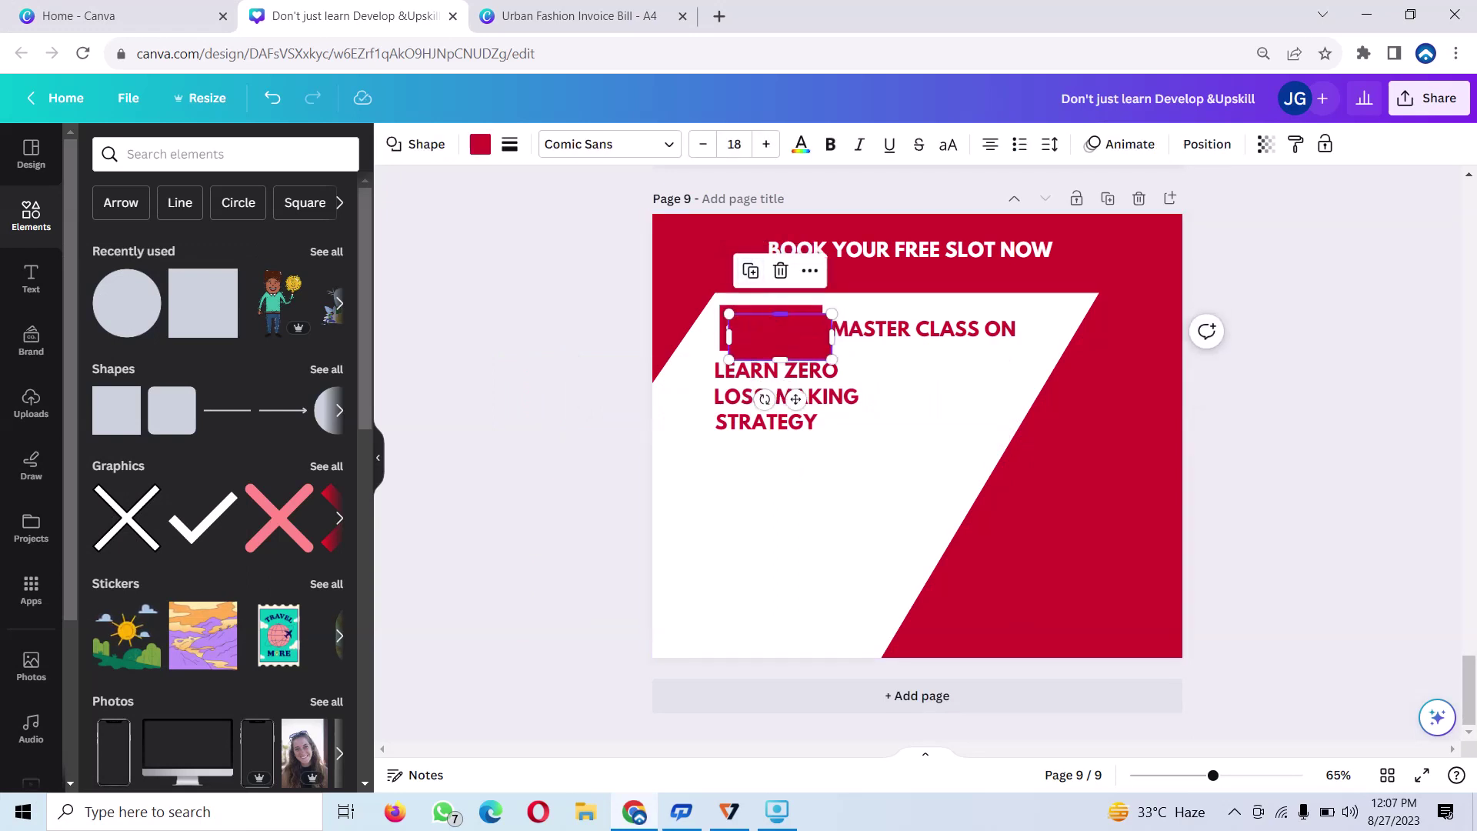
left_click_drag(780, 336, 760, 458)
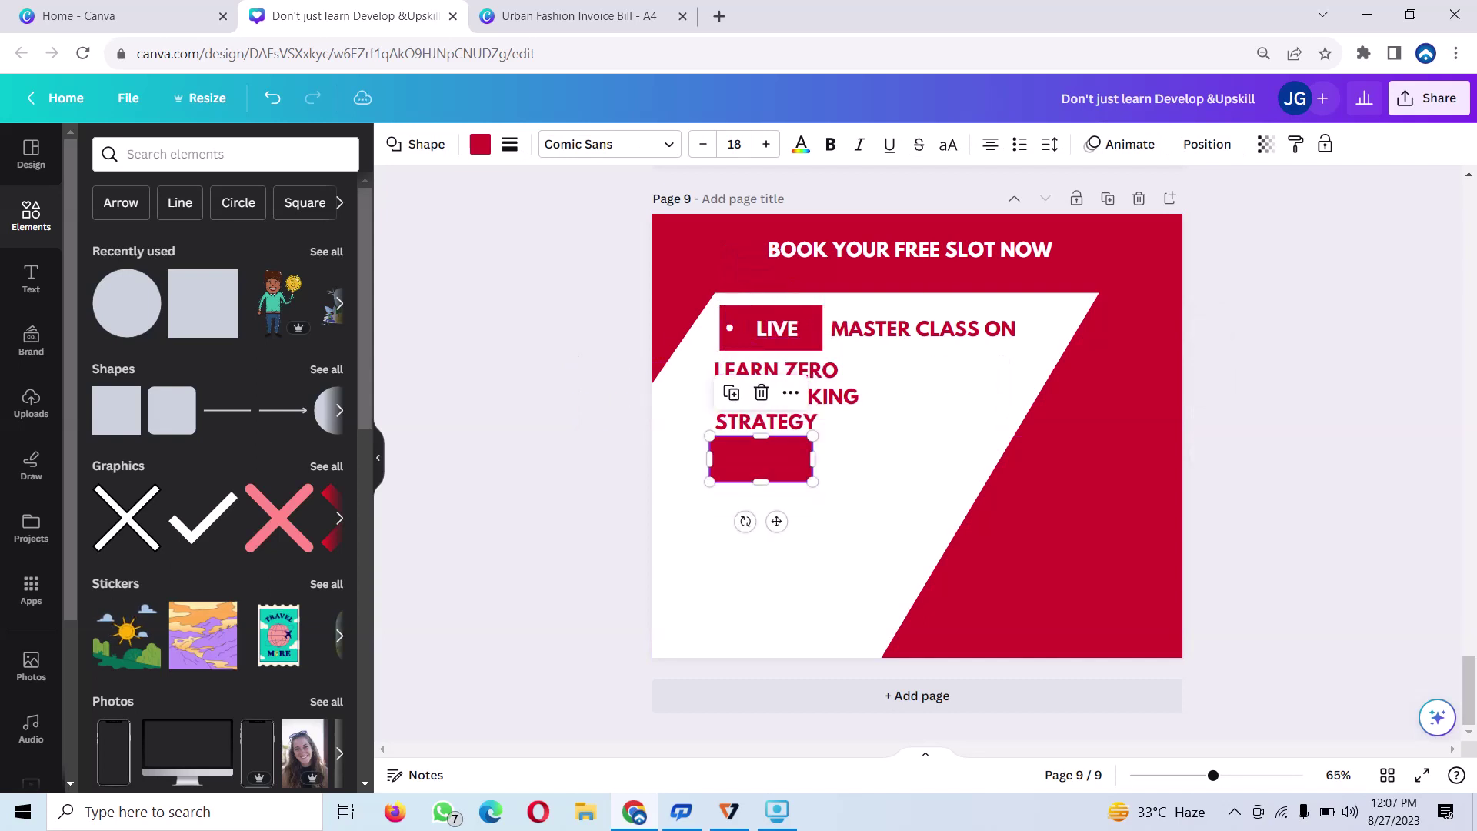
left_click_drag(761, 482, 760, 466)
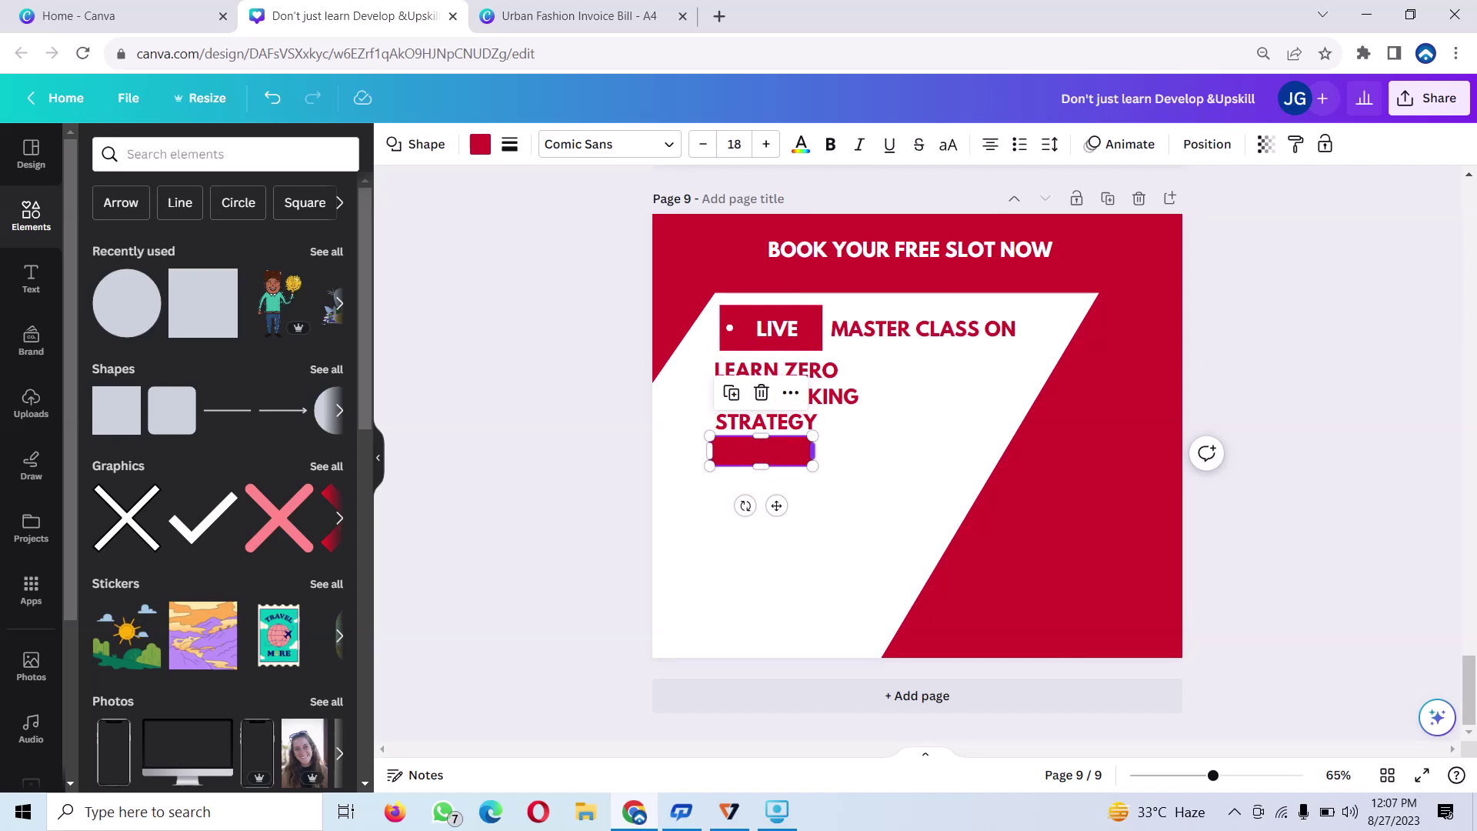
Paste a white, shrunken copy of the text onto the new bar and relabel it FOR WOMEN.
key("ctrl+v")
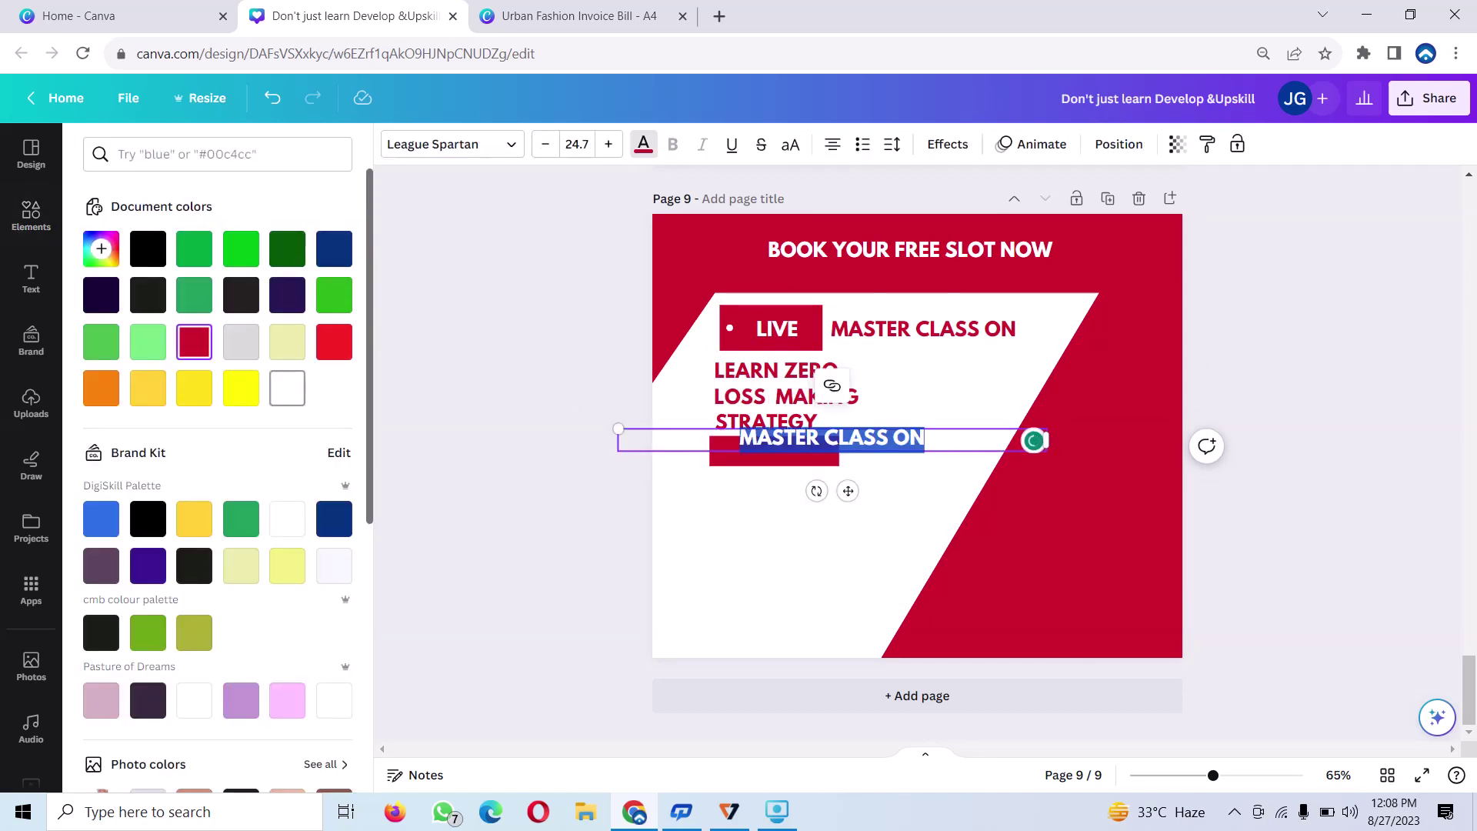
left_click(287, 388)
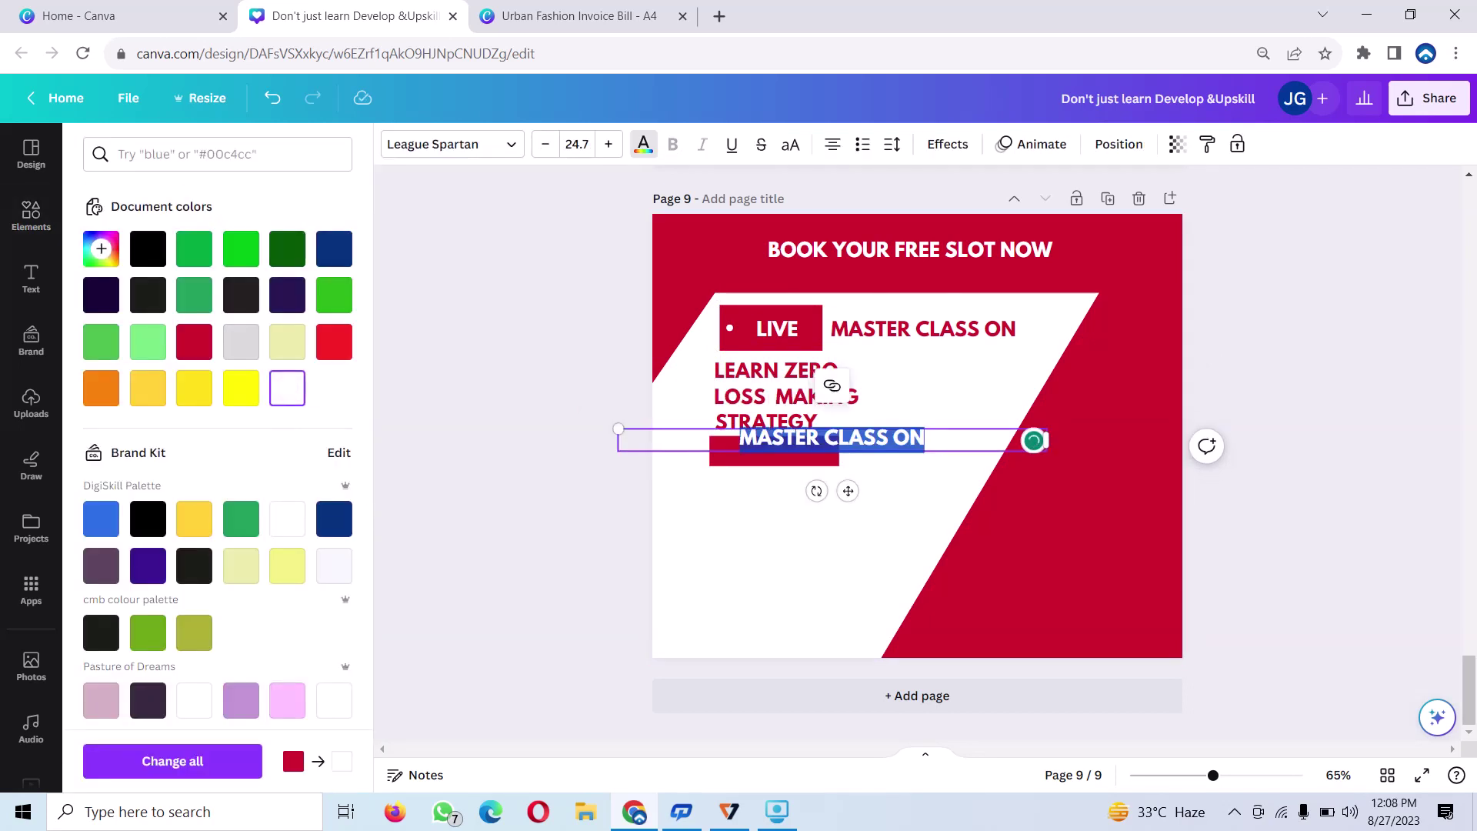
left_click_drag(618, 429, 813, 439)
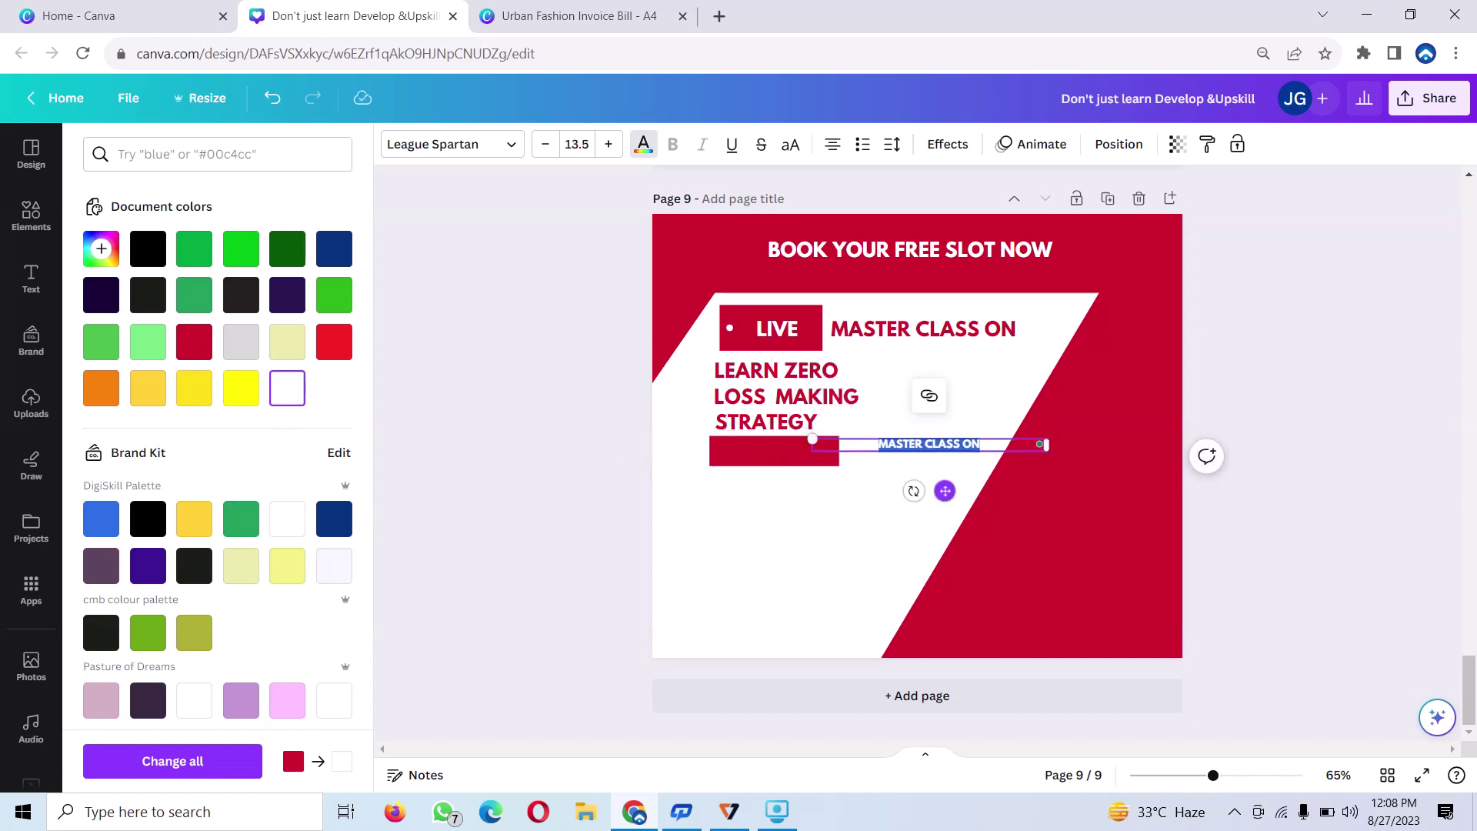
left_click_drag(944, 490, 815, 496)
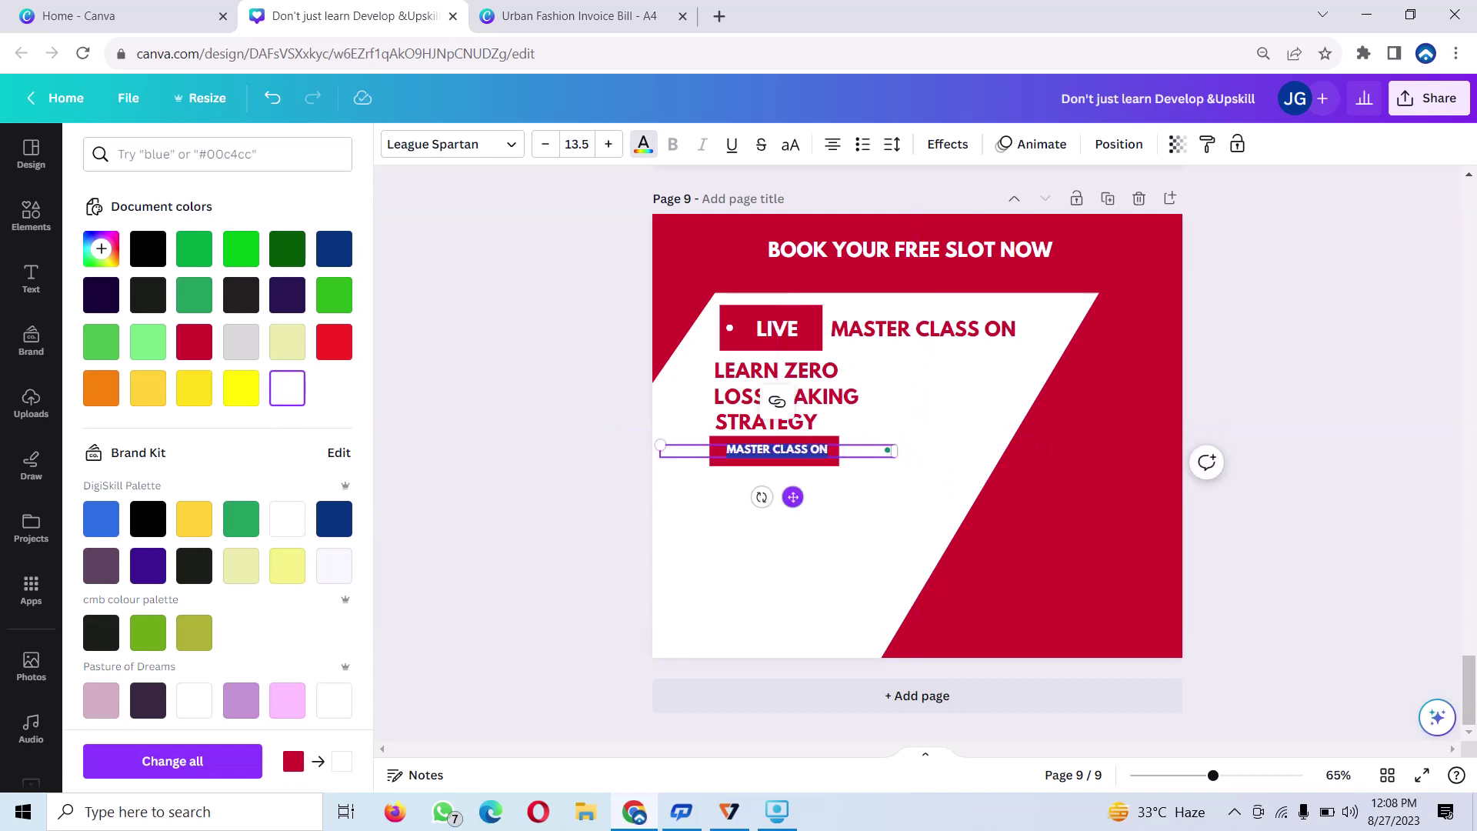
key("BackSpace")
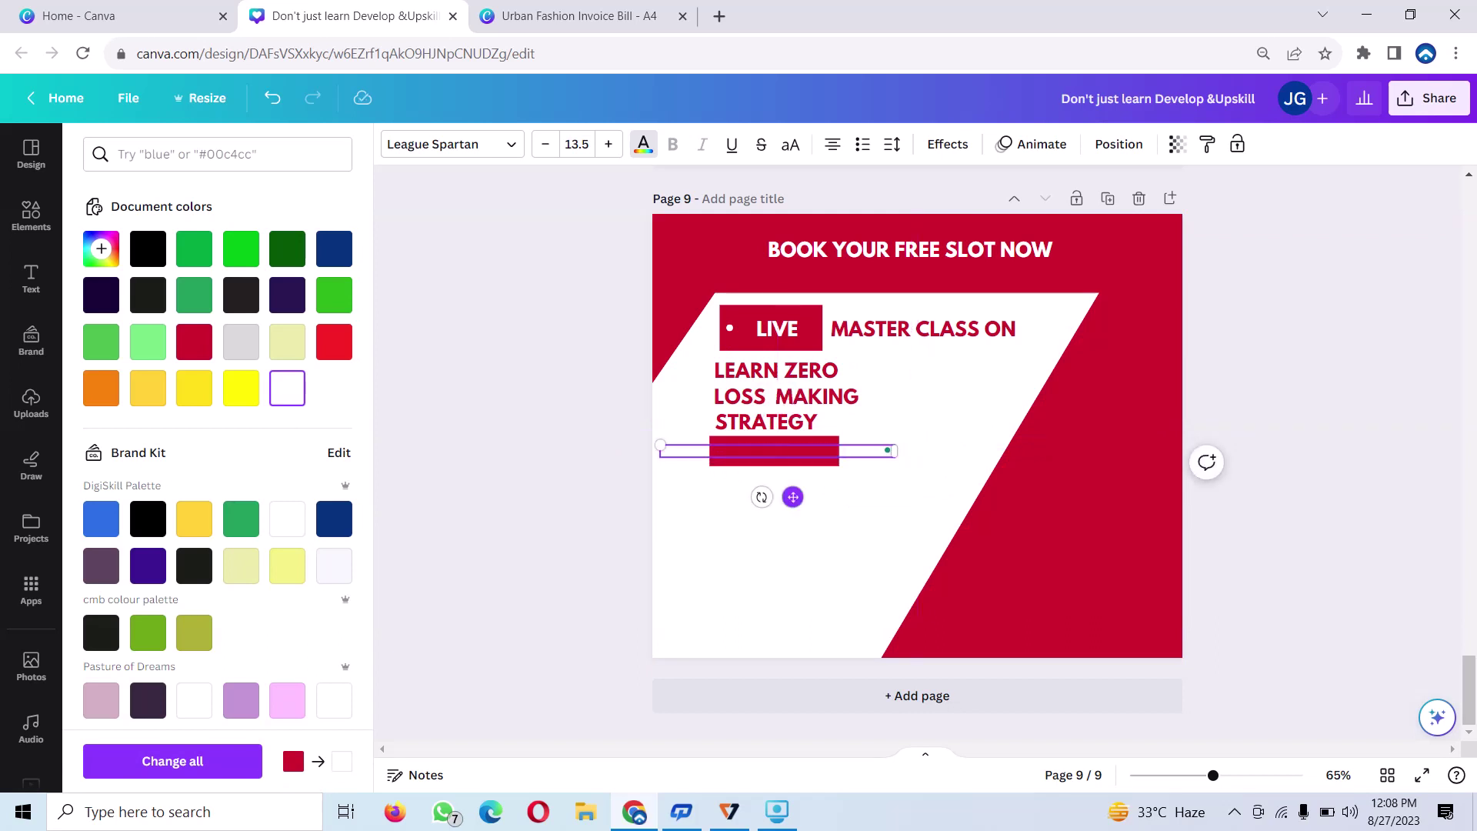
type("FOR ")
type("WOM")
type("AN")
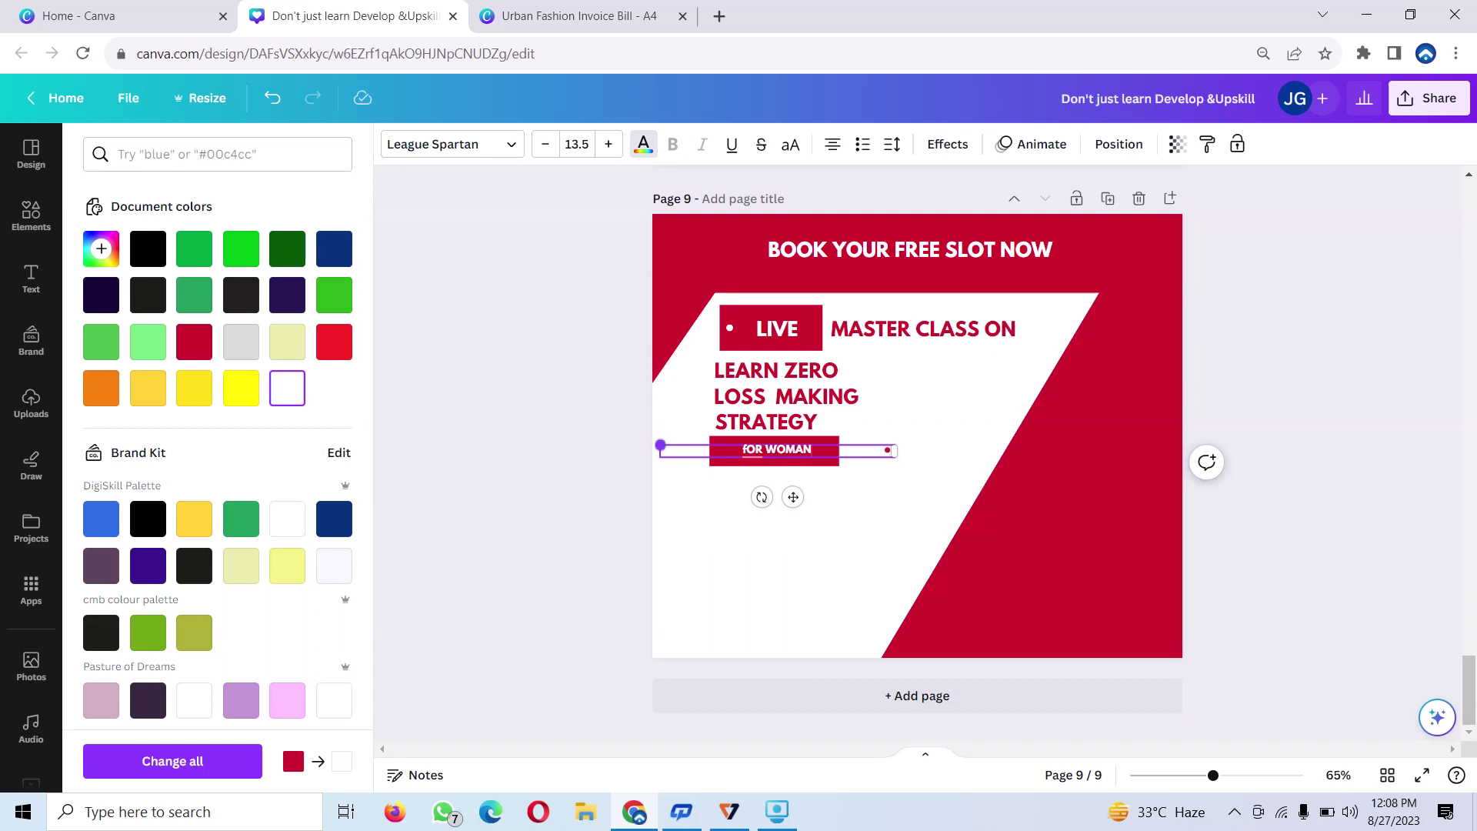
left_click_drag(660, 445, 653, 445)
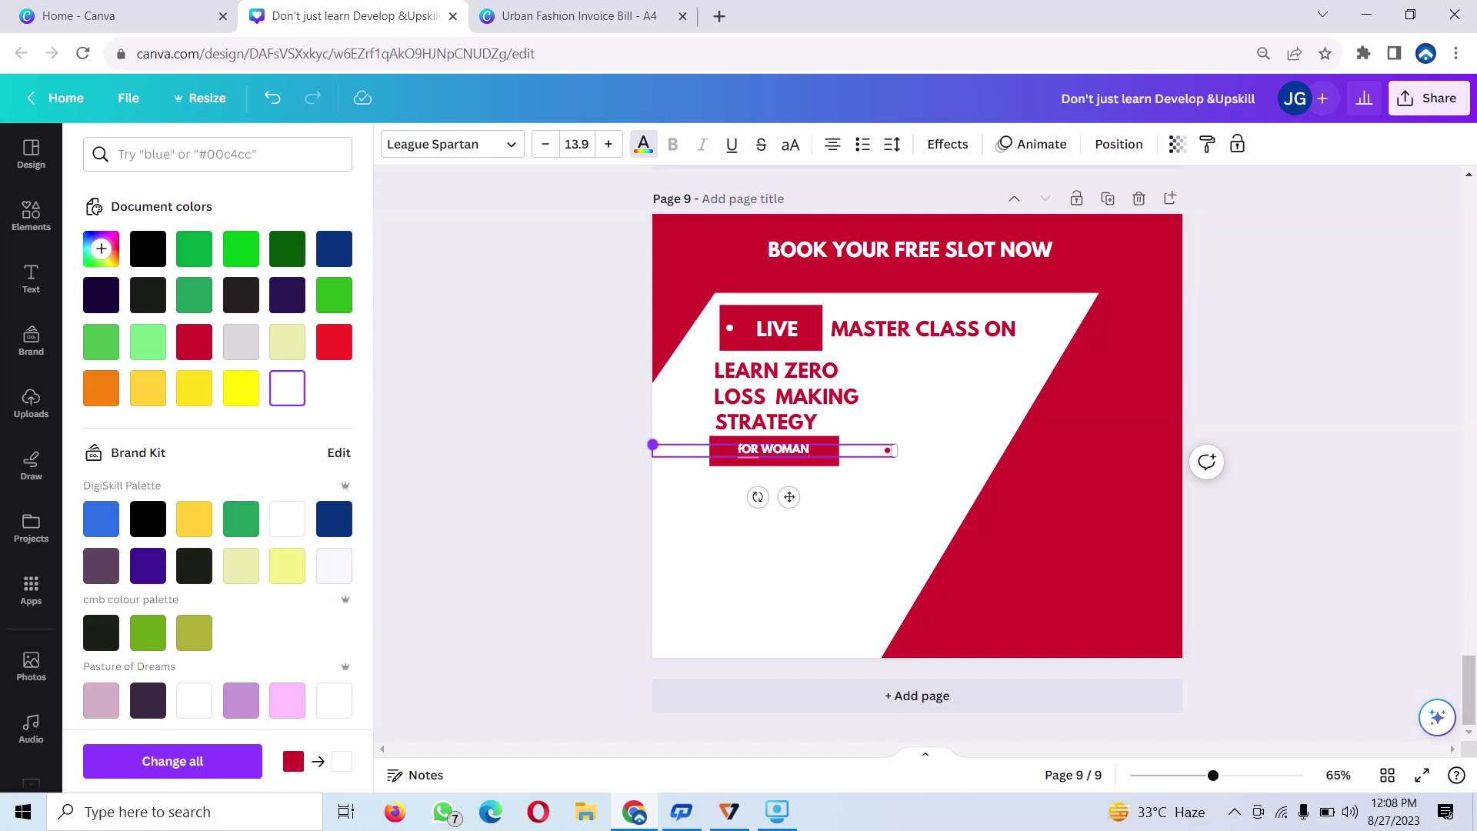
key("BackSpace")
key("BackSpace")
type("F")
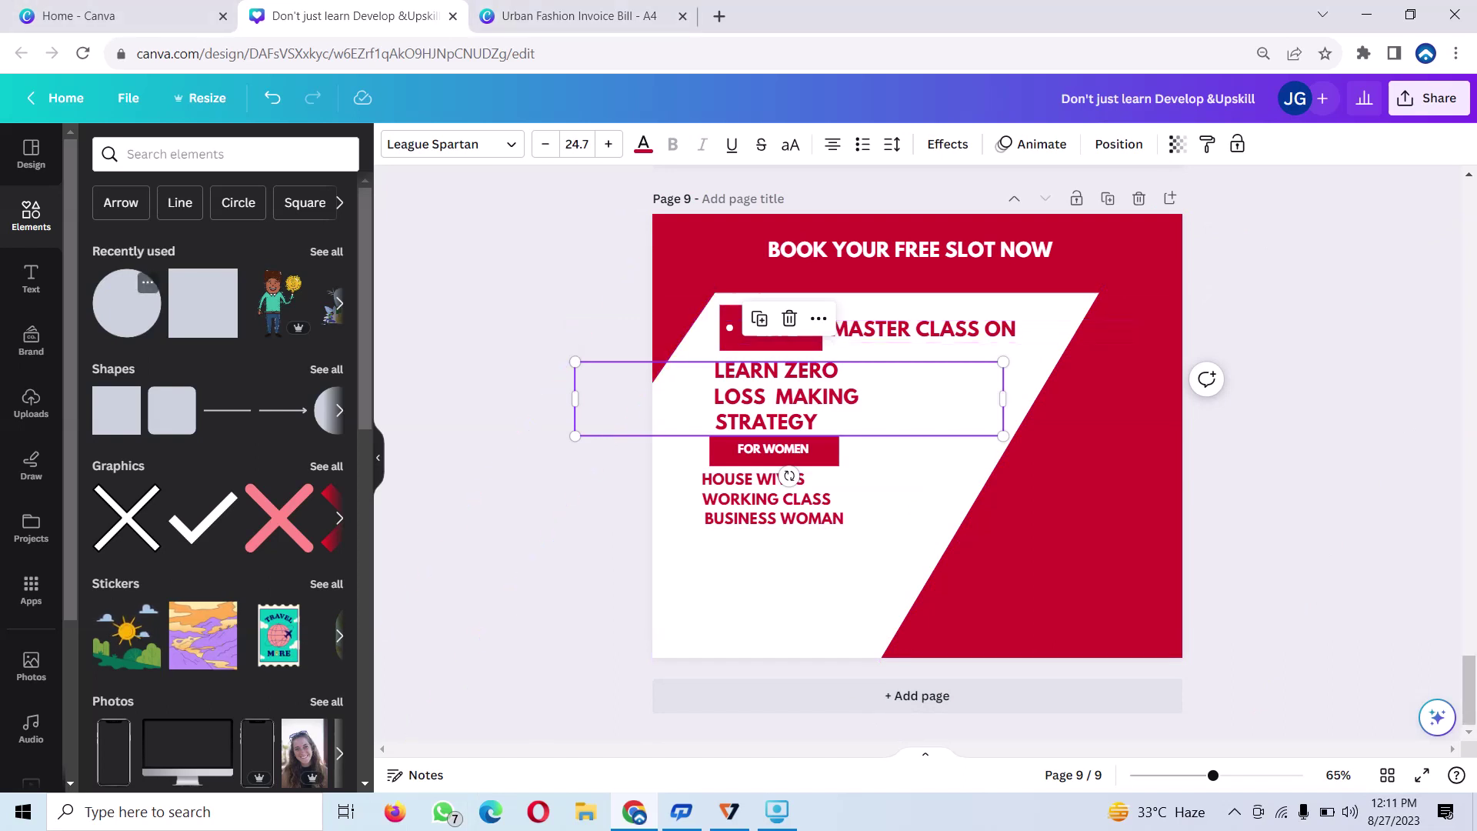
Add a circle shape to the page and colour it with the red swatch.
left_click(127, 302)
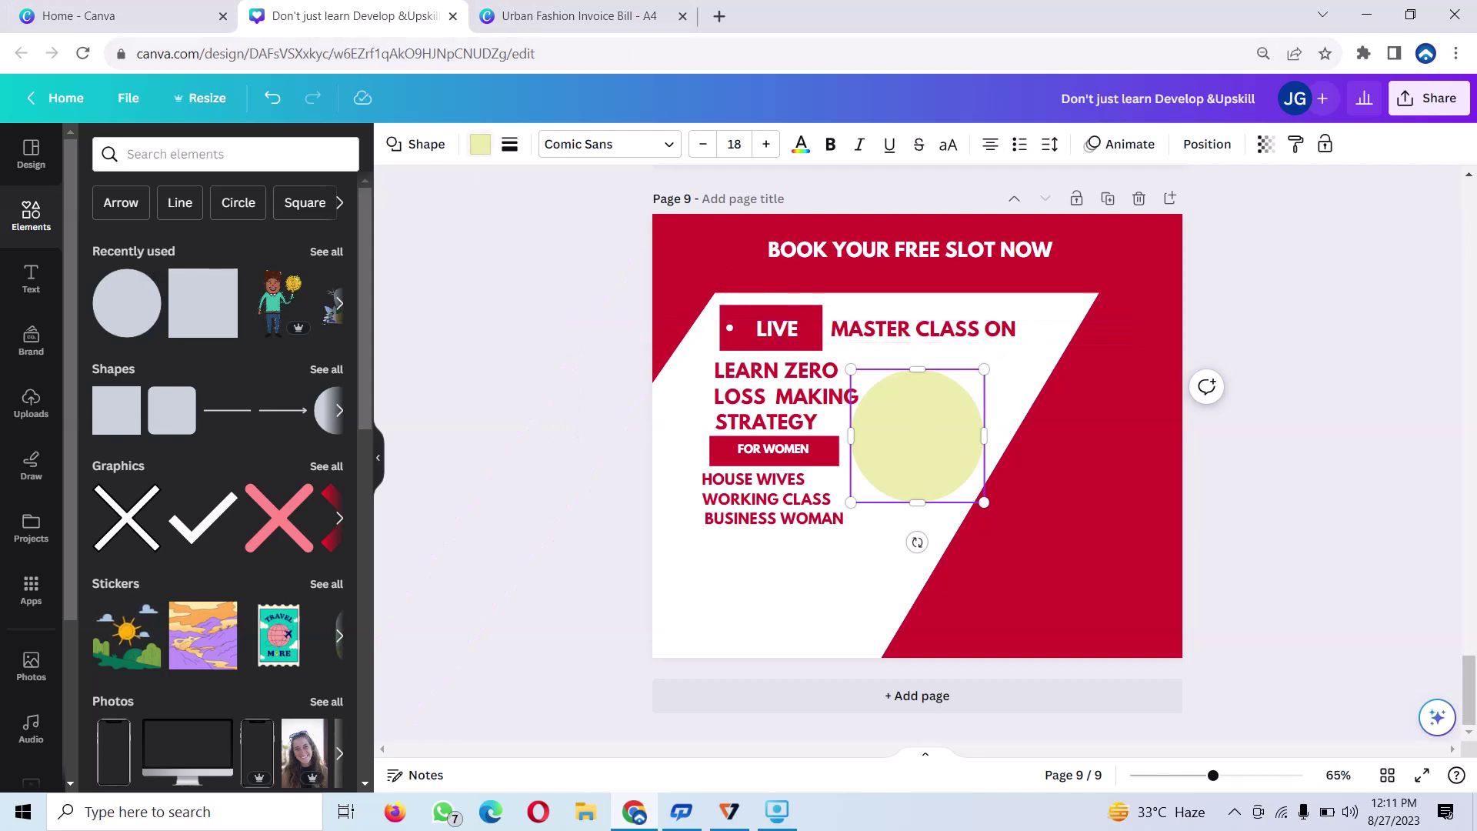
left_click(480, 144)
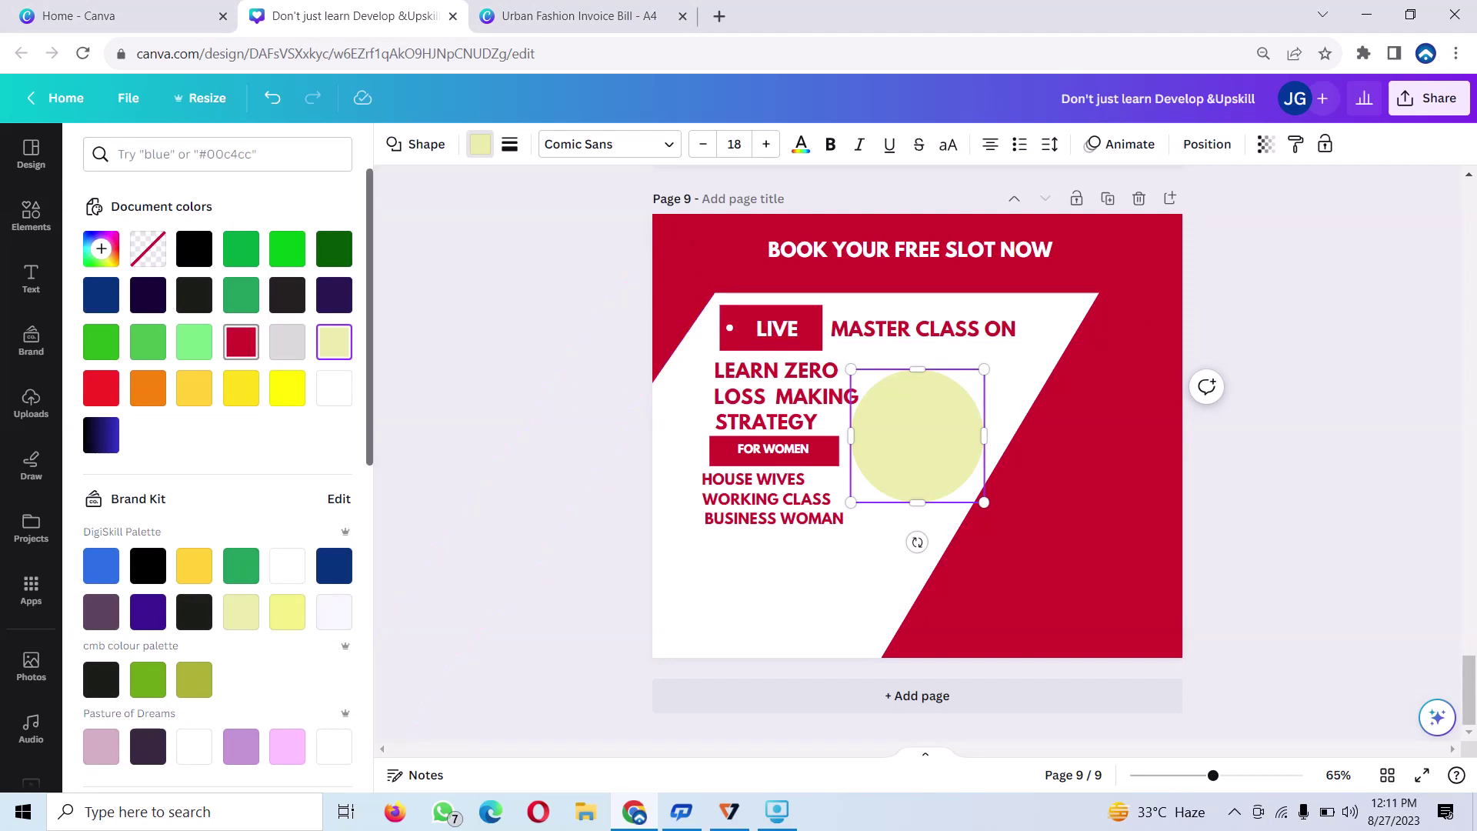
left_click(241, 342)
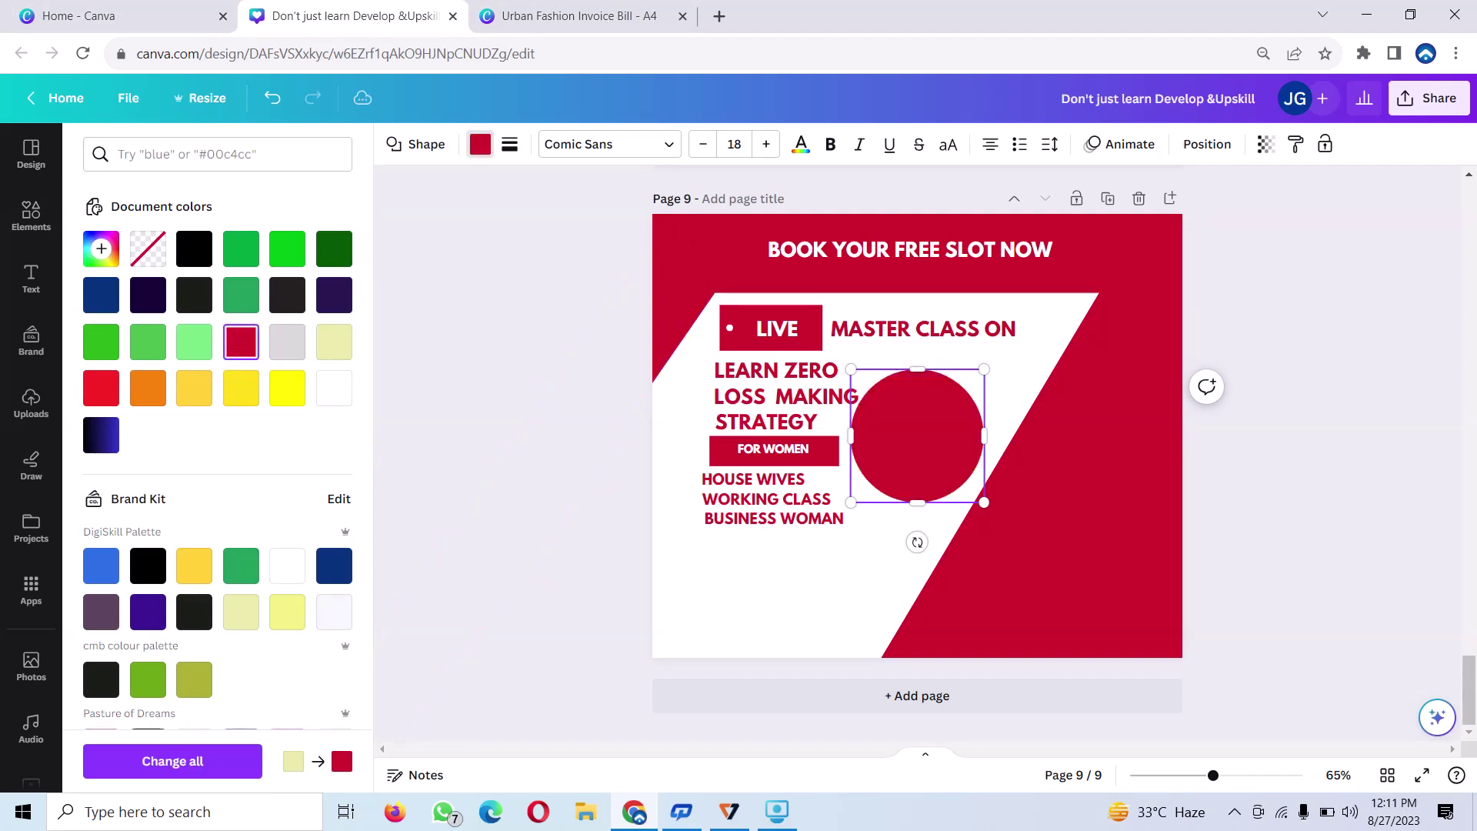
left_click(877, 451)
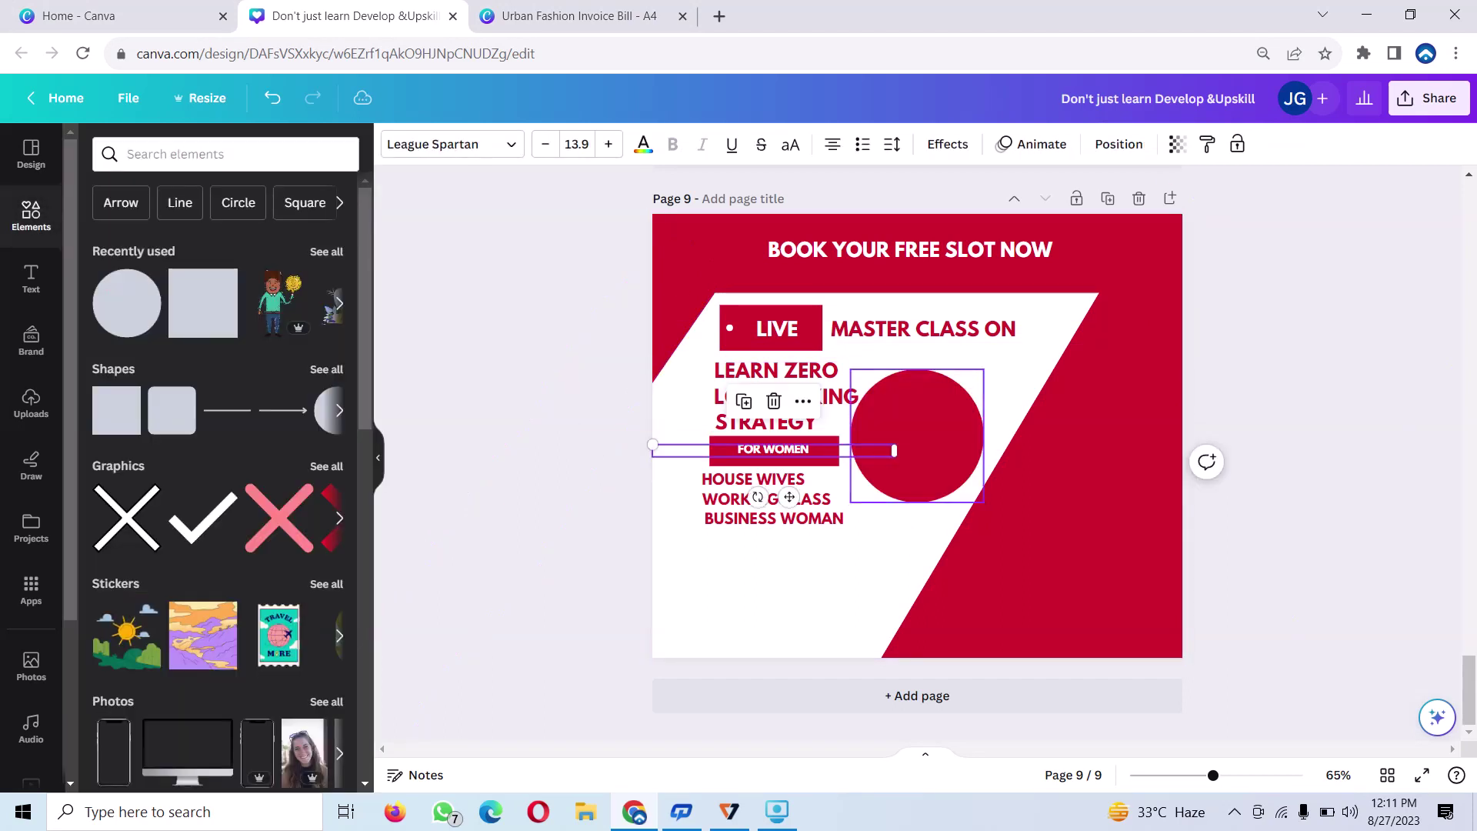
Shrink the red circle and position it below the BUSINESS WOMAN line.
left_click(946, 416)
left_click_drag(984, 369, 923, 429)
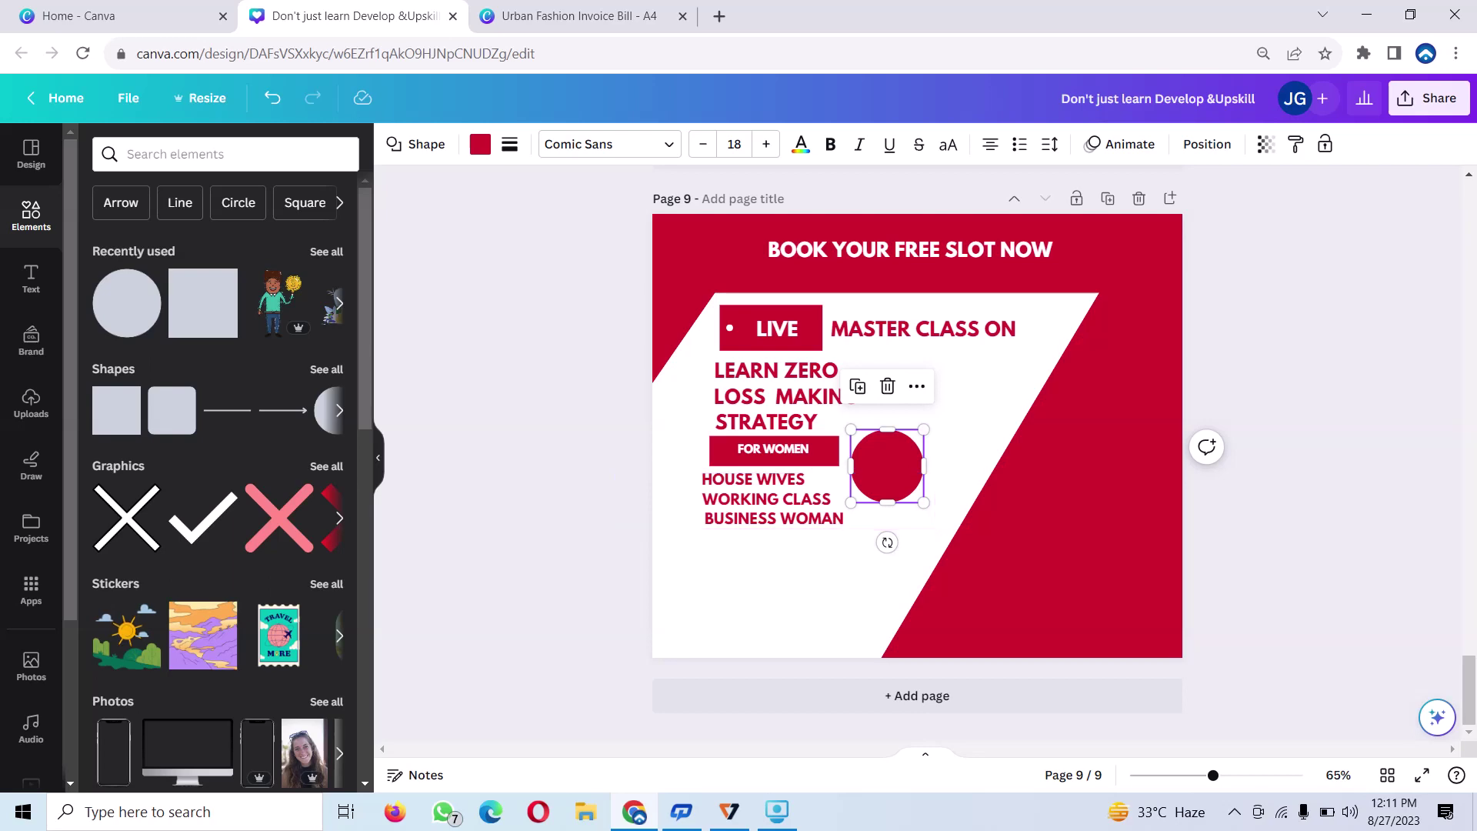
left_click_drag(887, 466, 777, 592)
left_click(777, 400)
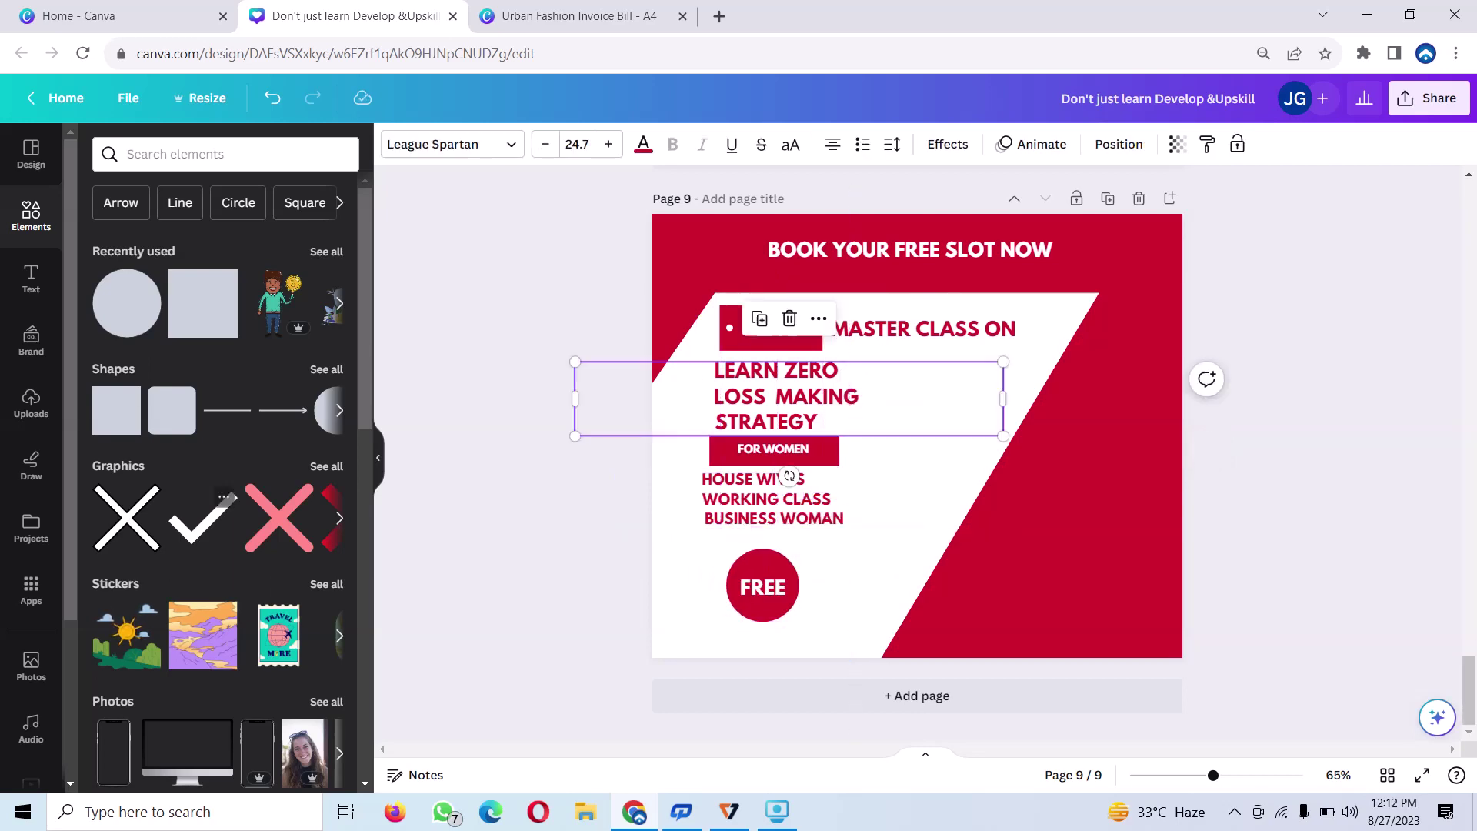
Add a circular photo frame and shrink it beside the heading.
scroll(217, 500, "down", 10)
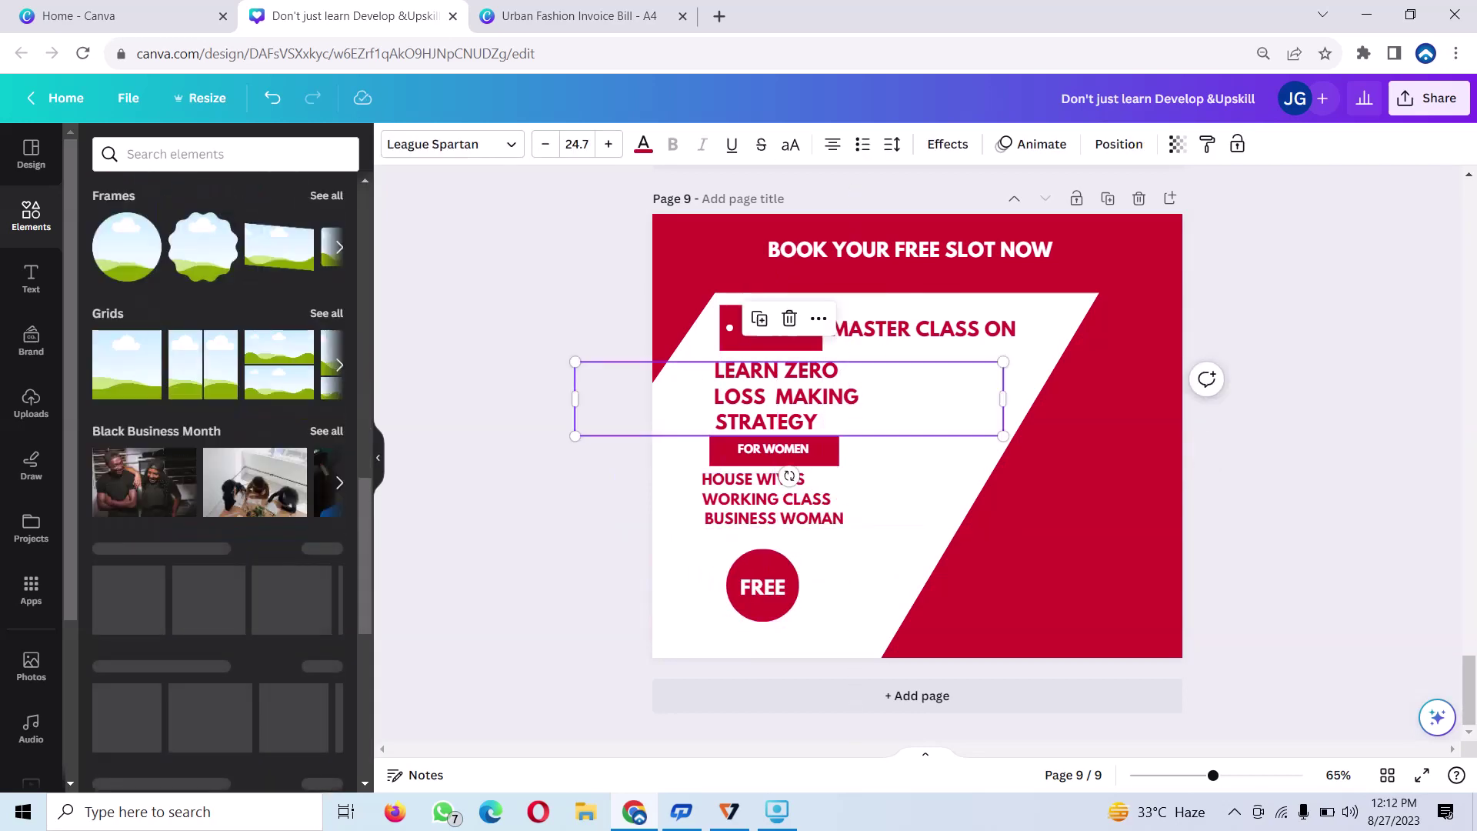
left_click(127, 246)
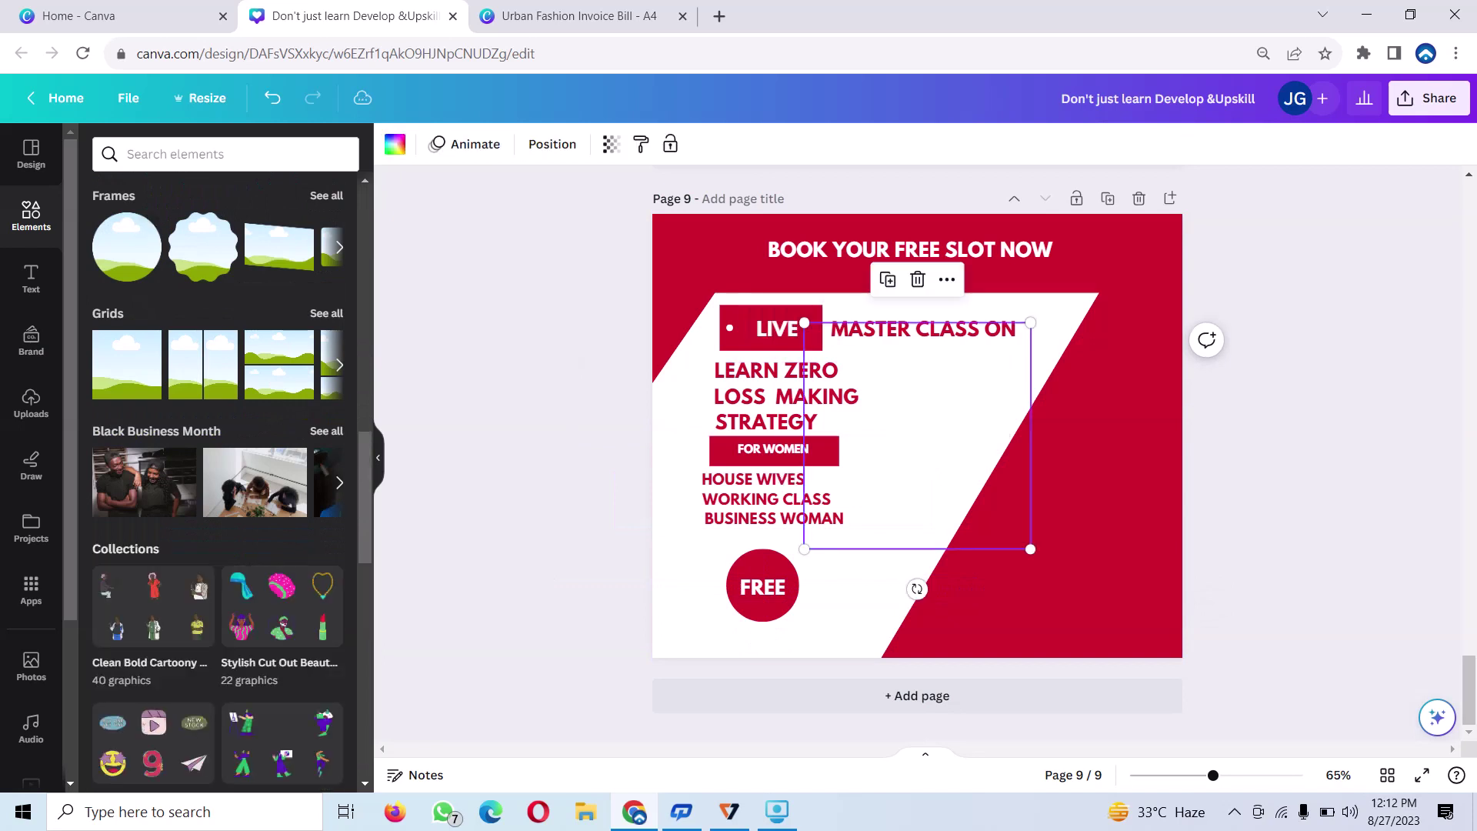
left_click_drag(1031, 322, 917, 436)
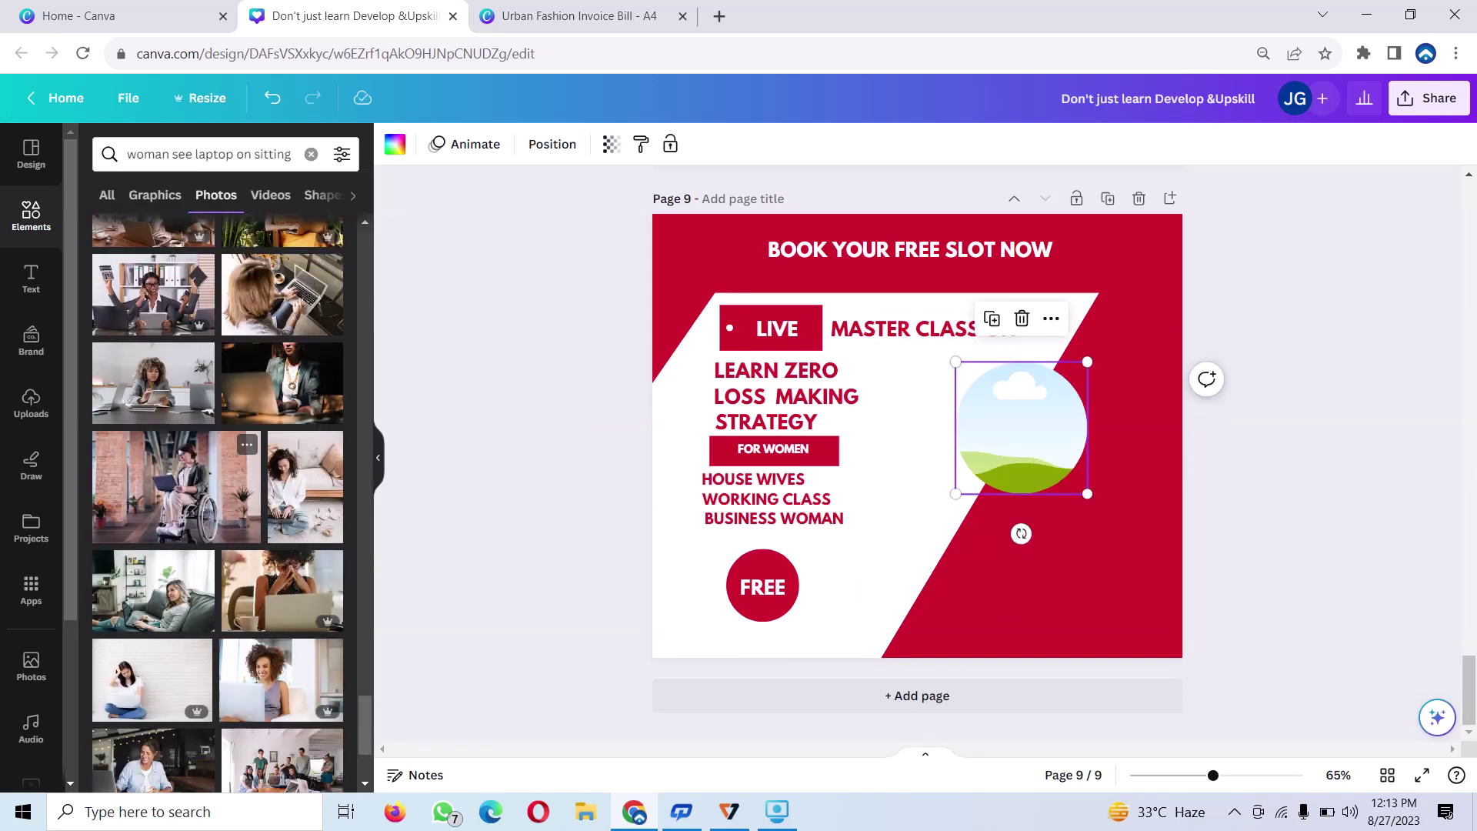
Add the woman-at-laptop photo, shrink it, and fit it into the round frame.
scroll(246, 523, "down", 2)
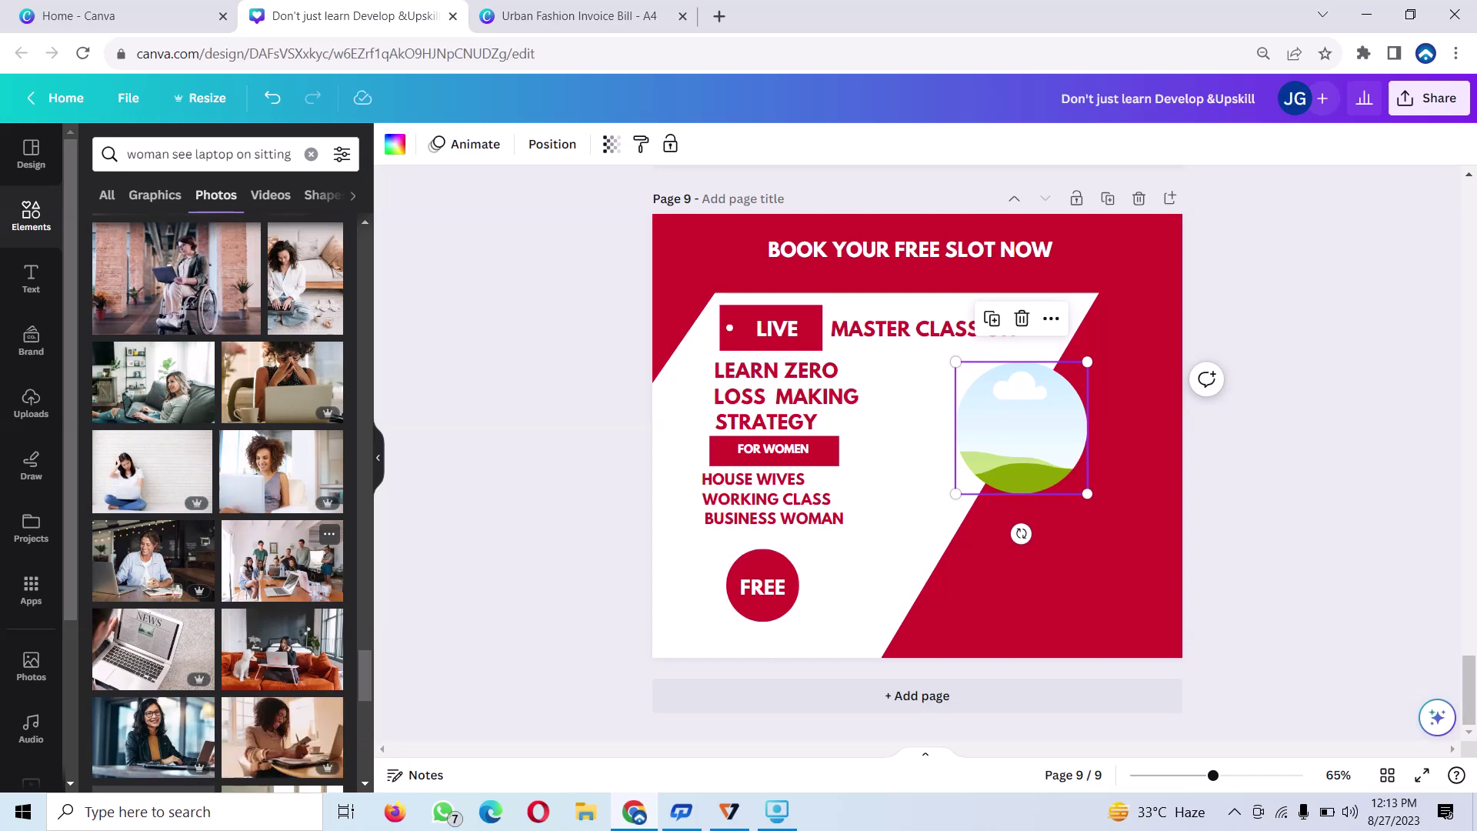
scroll(247, 523, "down", 1)
scroll(282, 543, "down", 5)
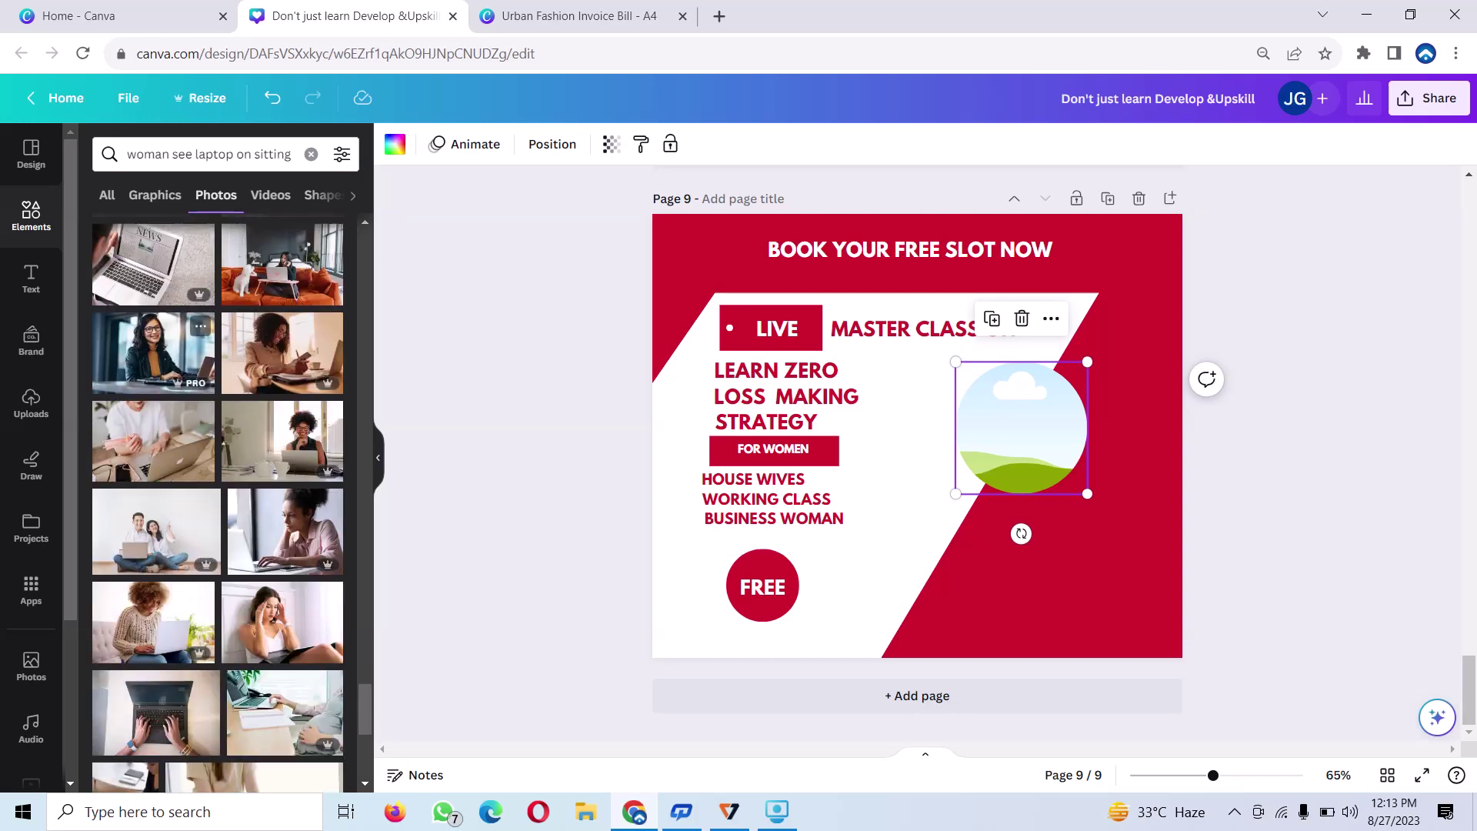
left_click(154, 350)
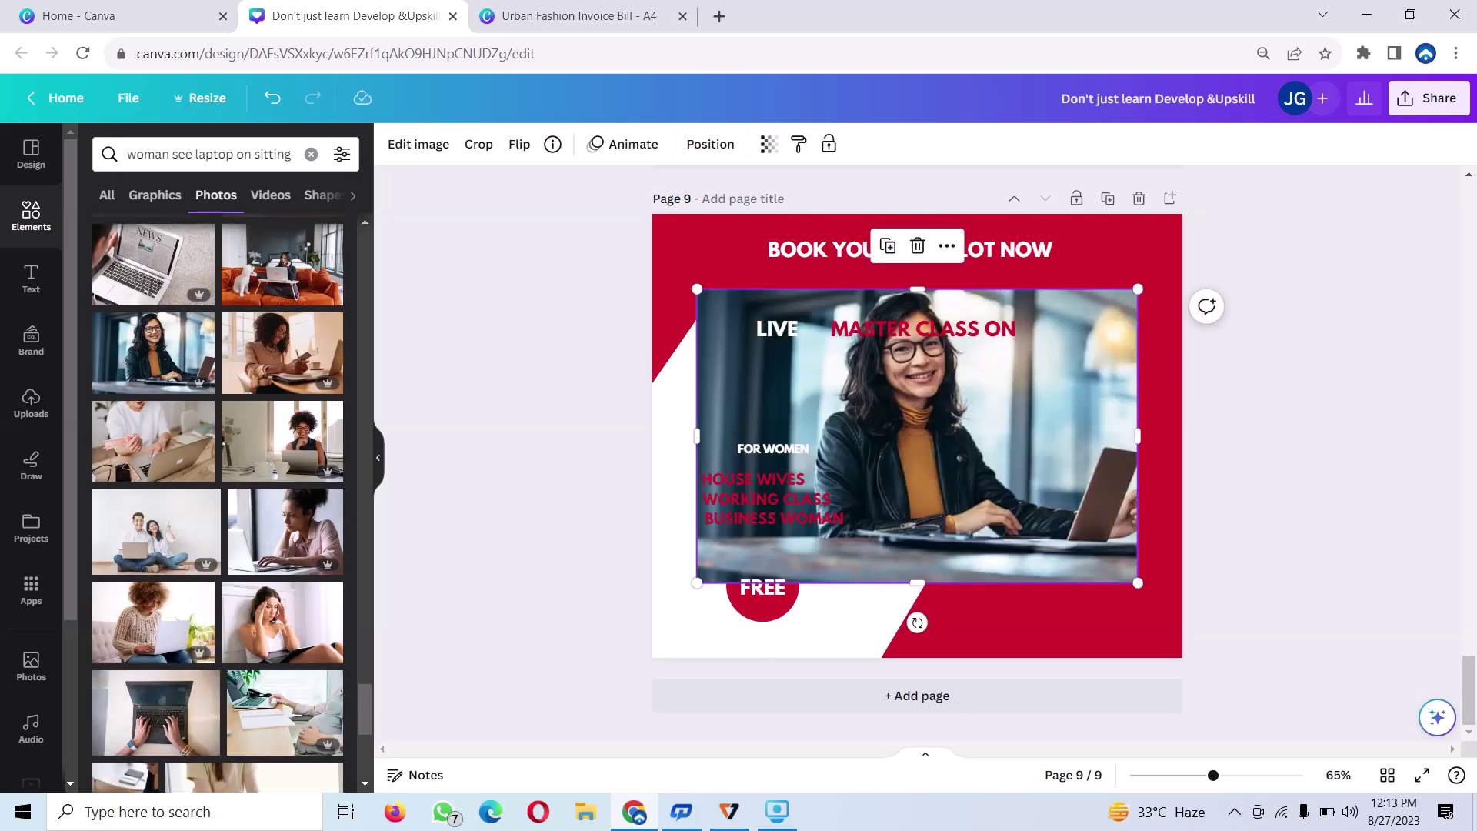
left_click_drag(1138, 289, 956, 409)
left_click_drag(770, 492, 1020, 427)
Enlarge the round framed photo slightly and shift it down and left.
left_click(1062, 584)
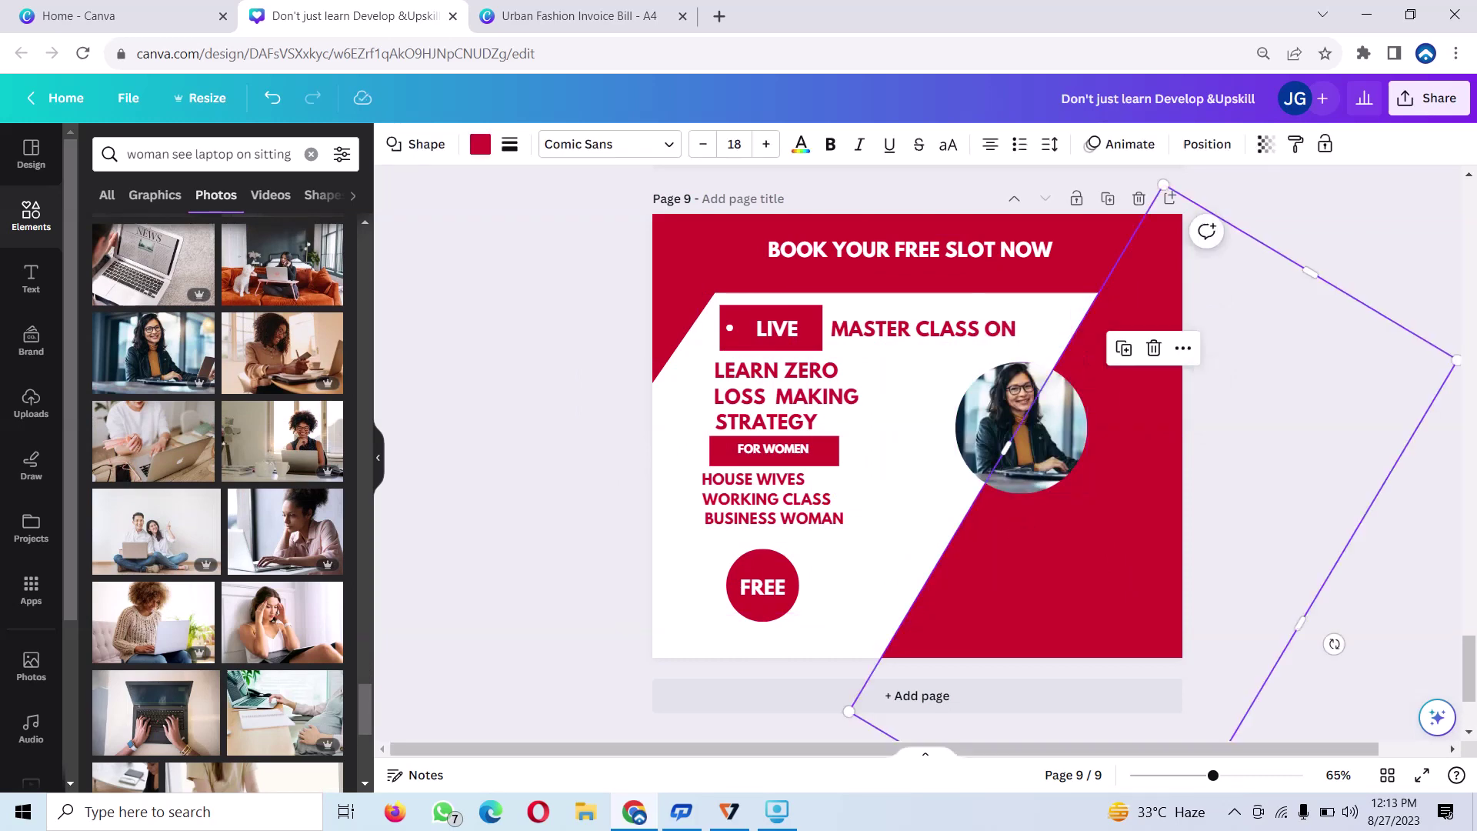
left_click(1021, 427)
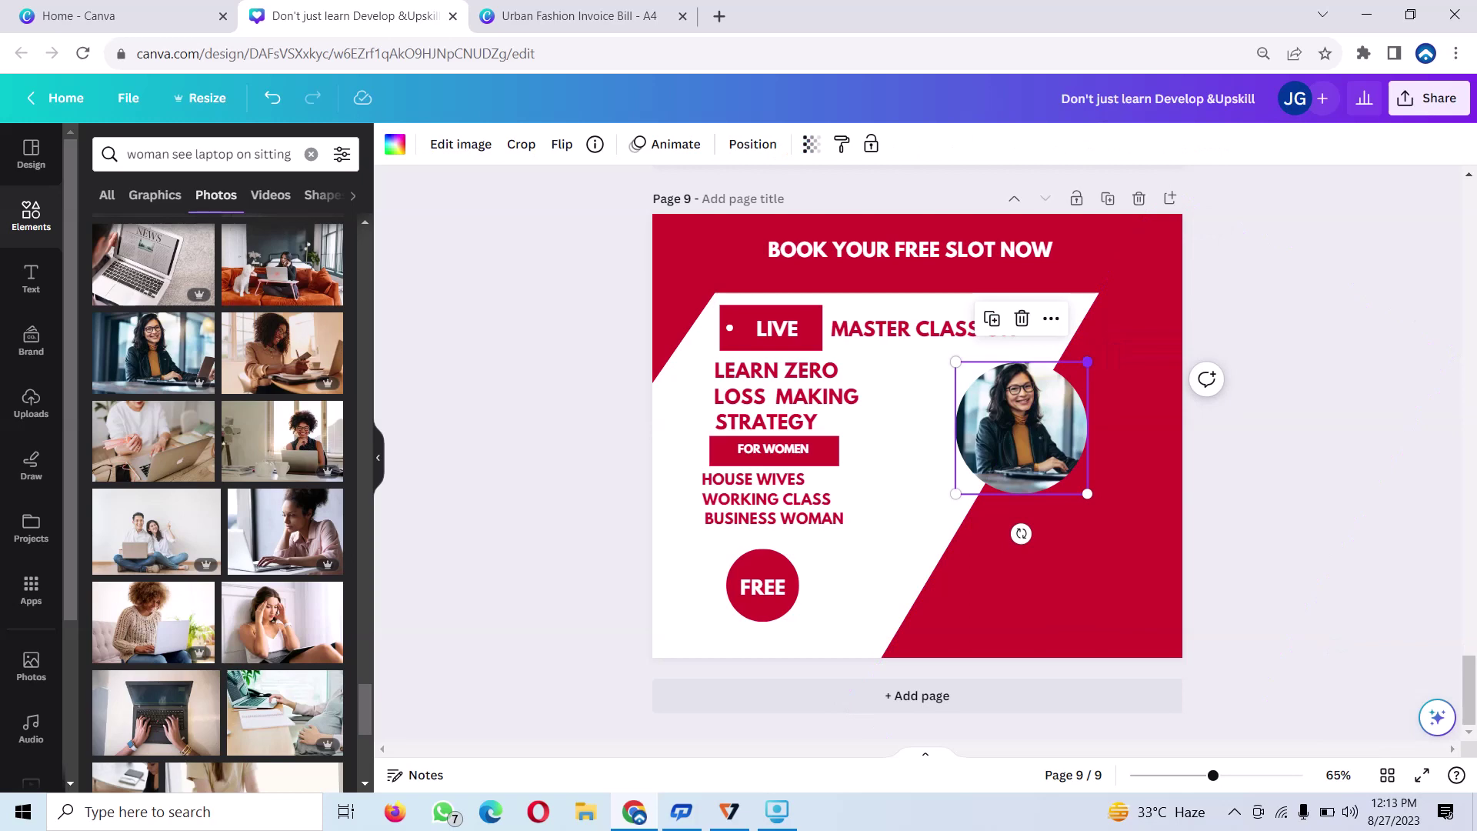
left_click_drag(1087, 362, 1105, 343)
left_click_drag(1031, 419, 1018, 452)
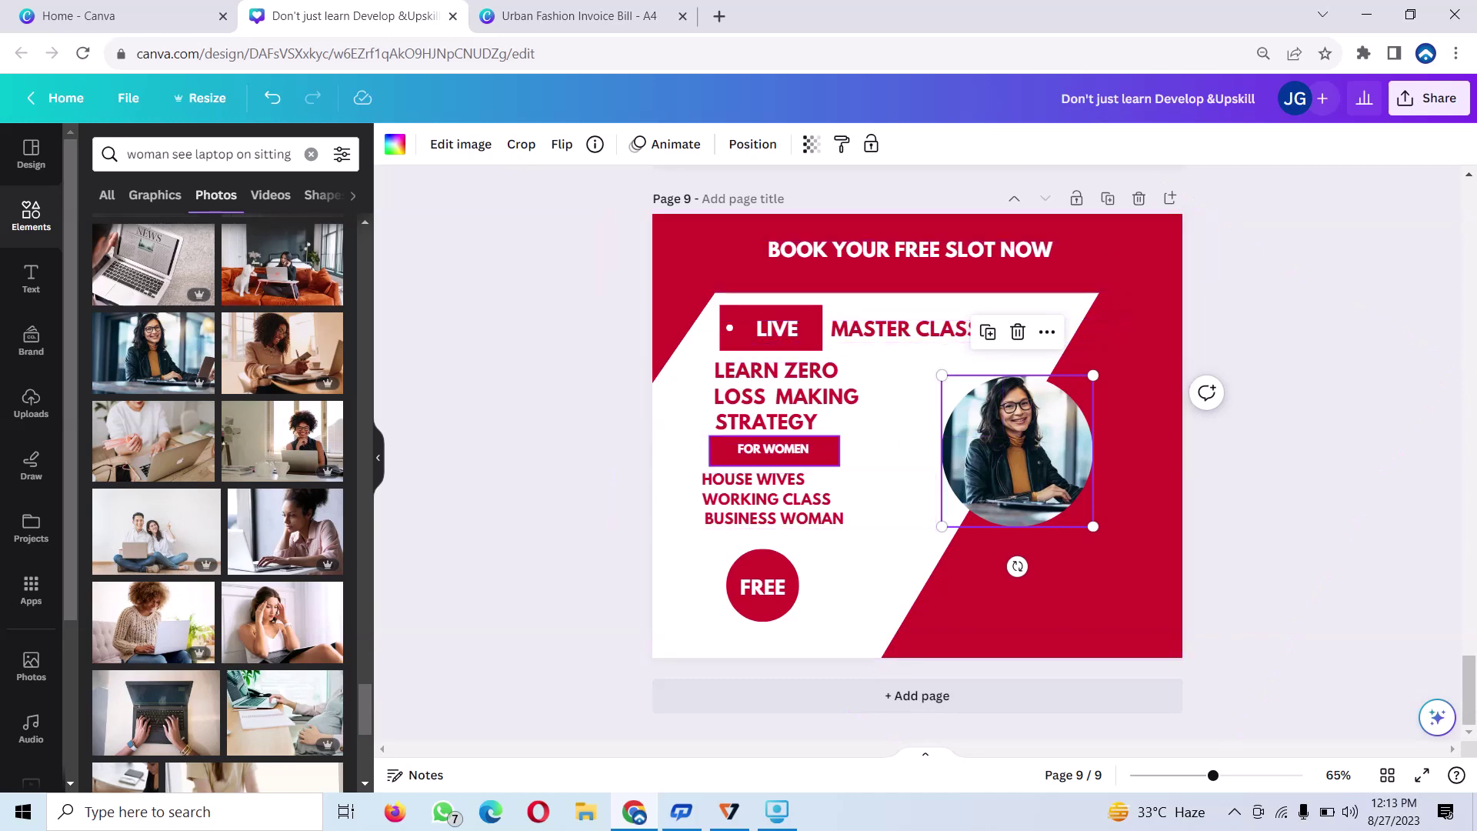
left_click(773, 450)
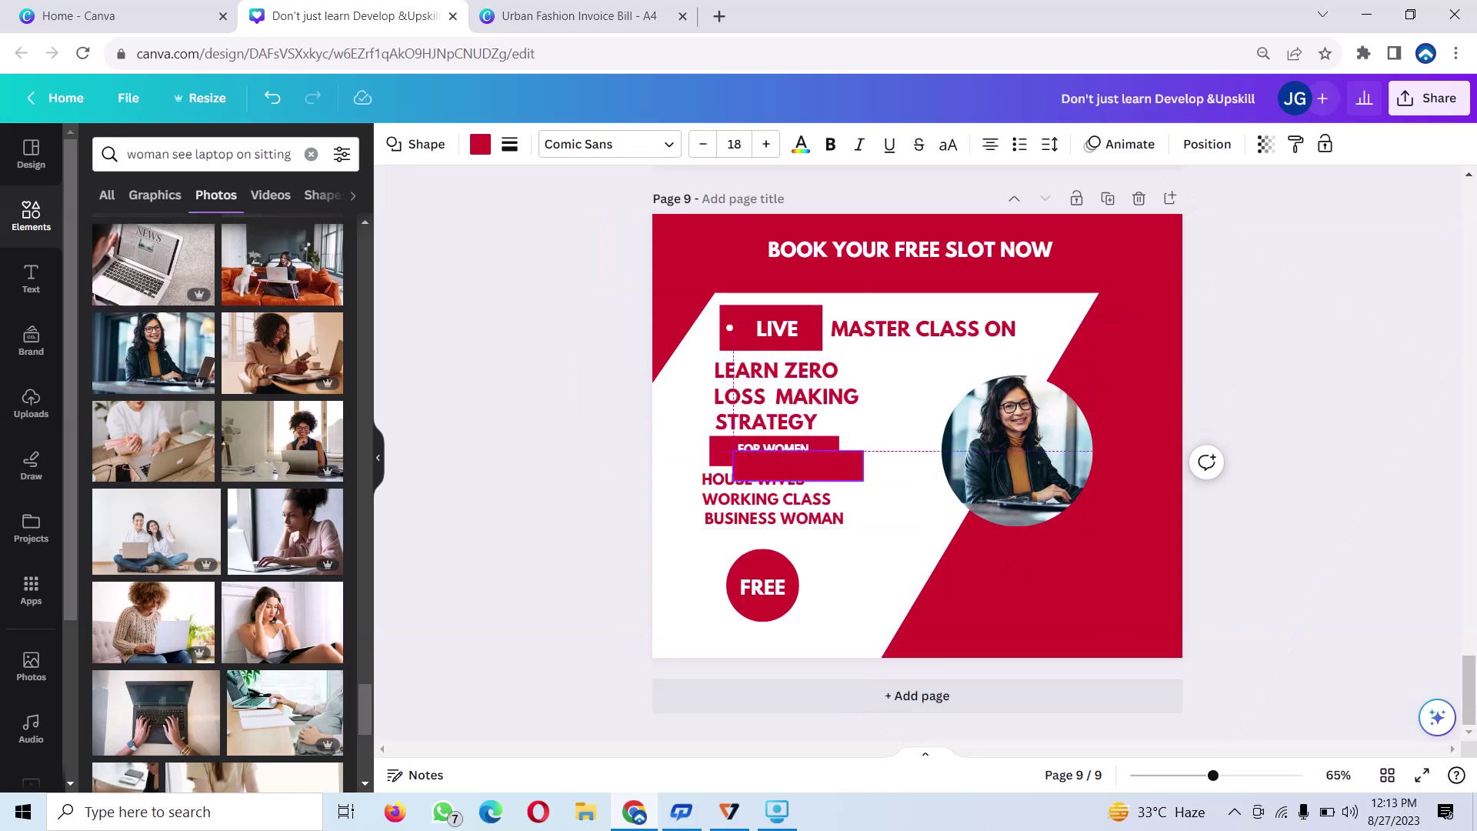
Place a copy of the red bar on the lower-right red area and make it white.
left_click_drag(790, 505, 944, 625)
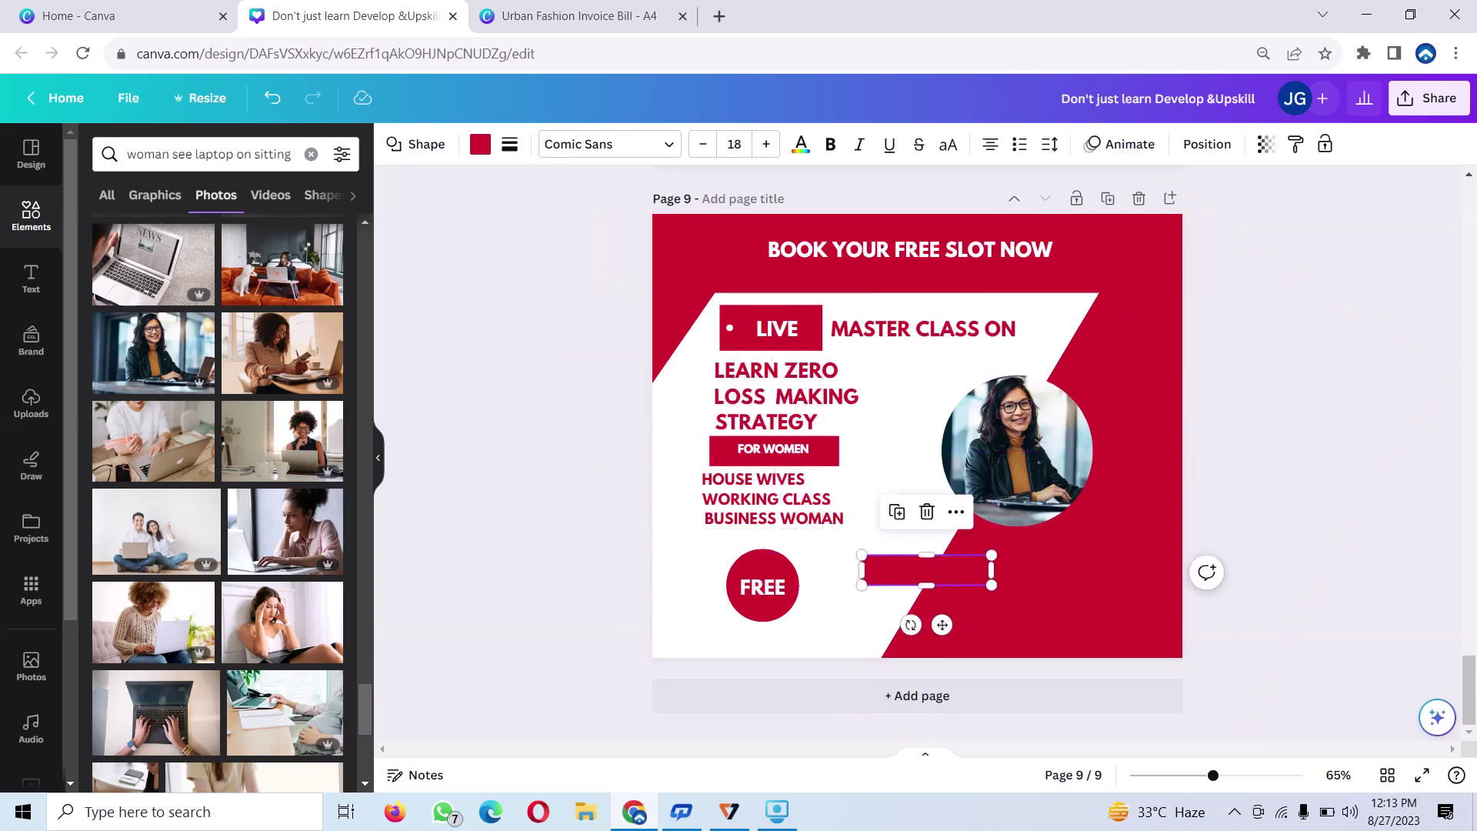
left_click(480, 144)
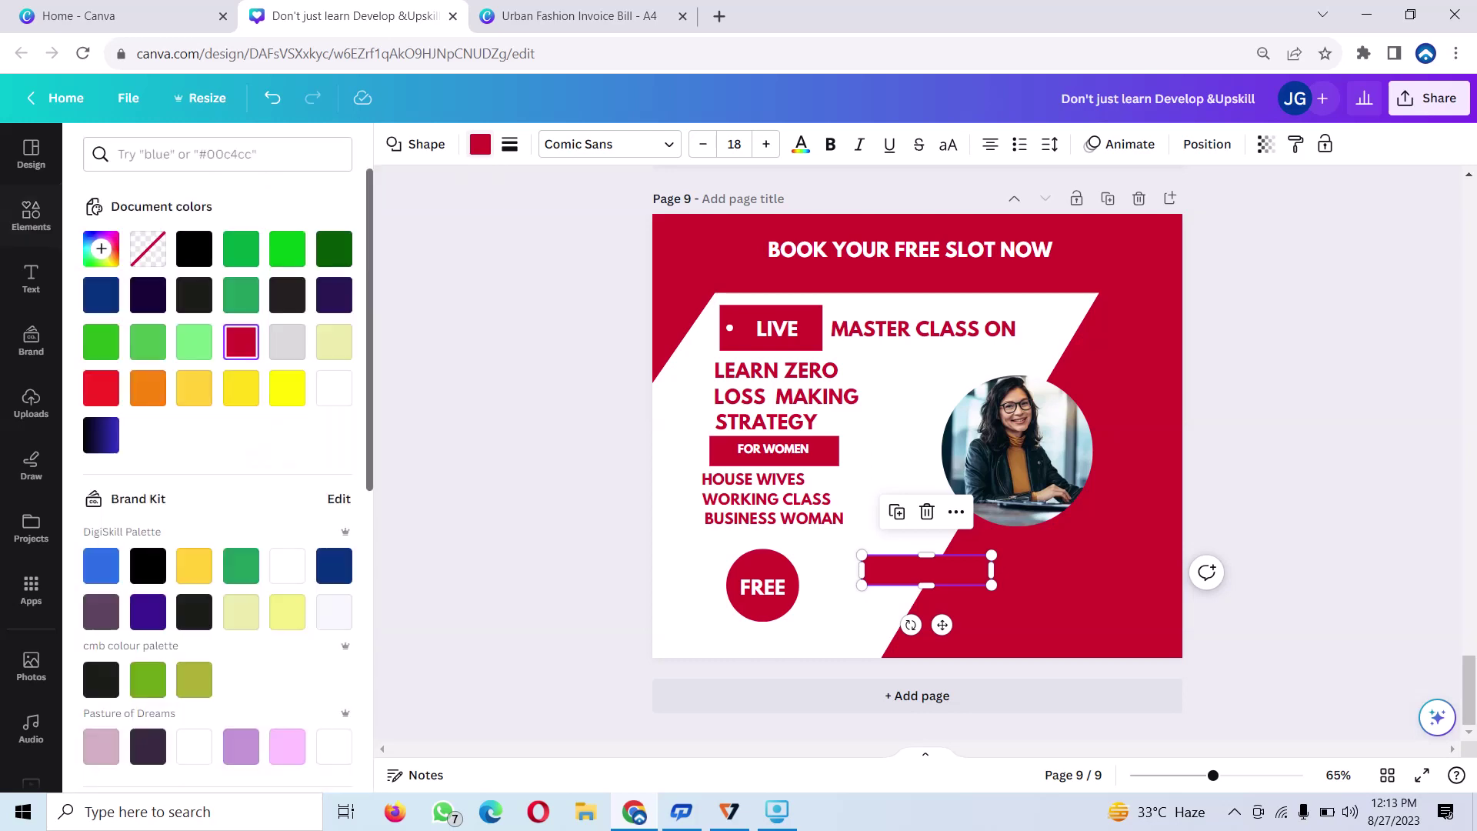
left_click(334, 388)
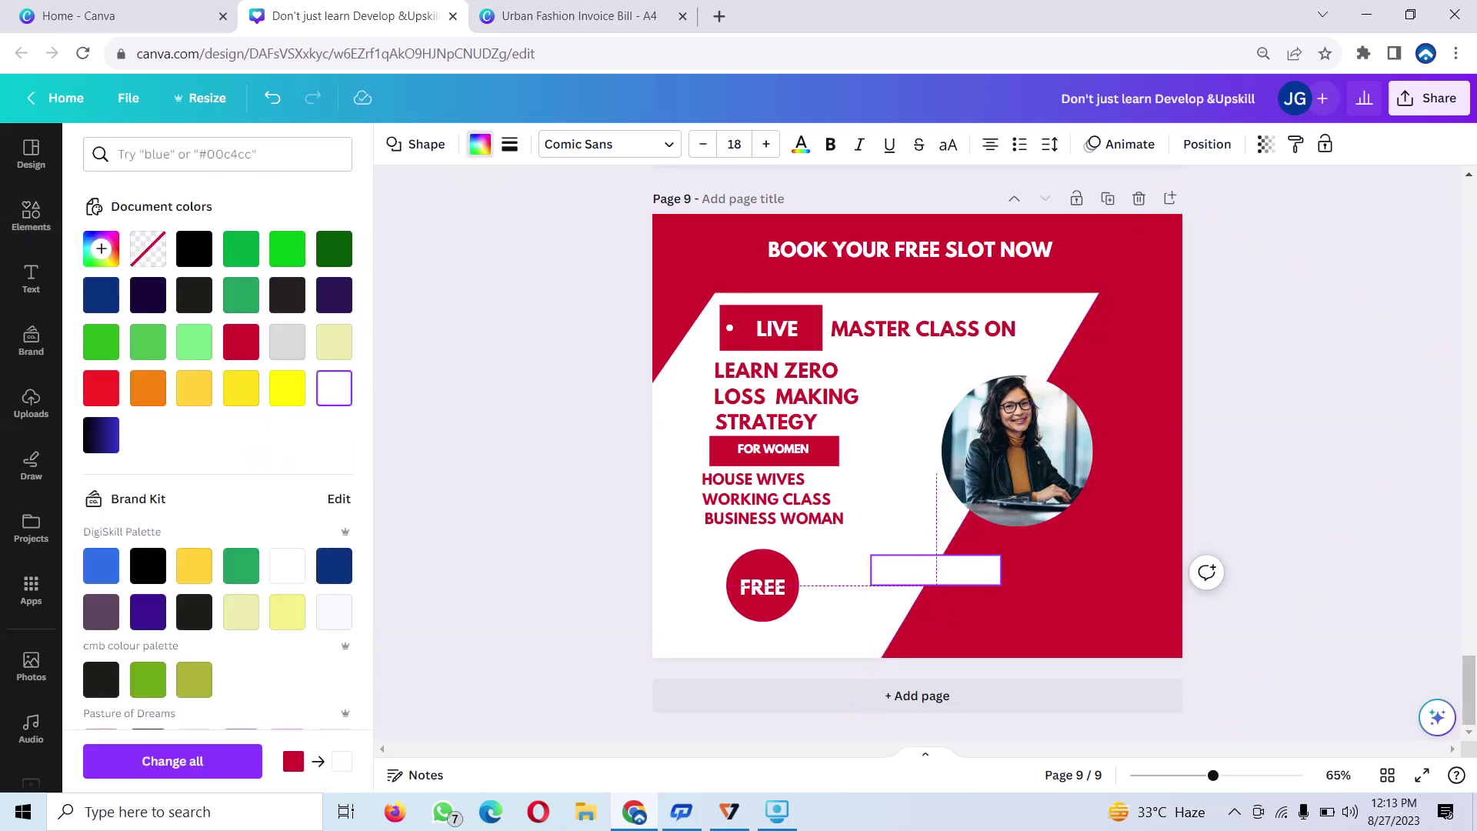
left_click_drag(926, 570, 1132, 586)
Undo two accidental changes with Ctrl+Z and bring back the photo search results.
left_click(769, 508)
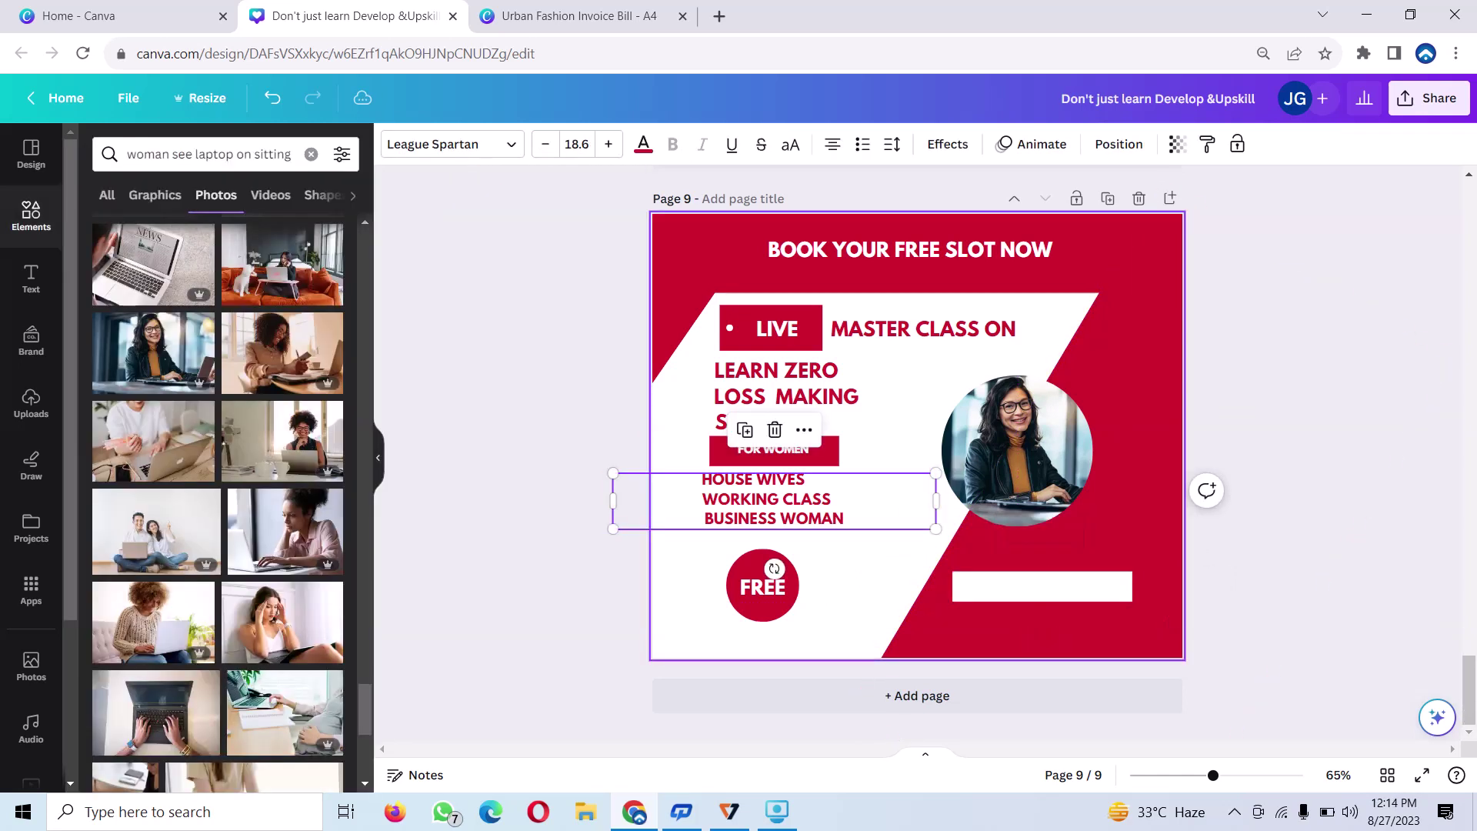
key("ctrl+z")
key("ctrl+z")
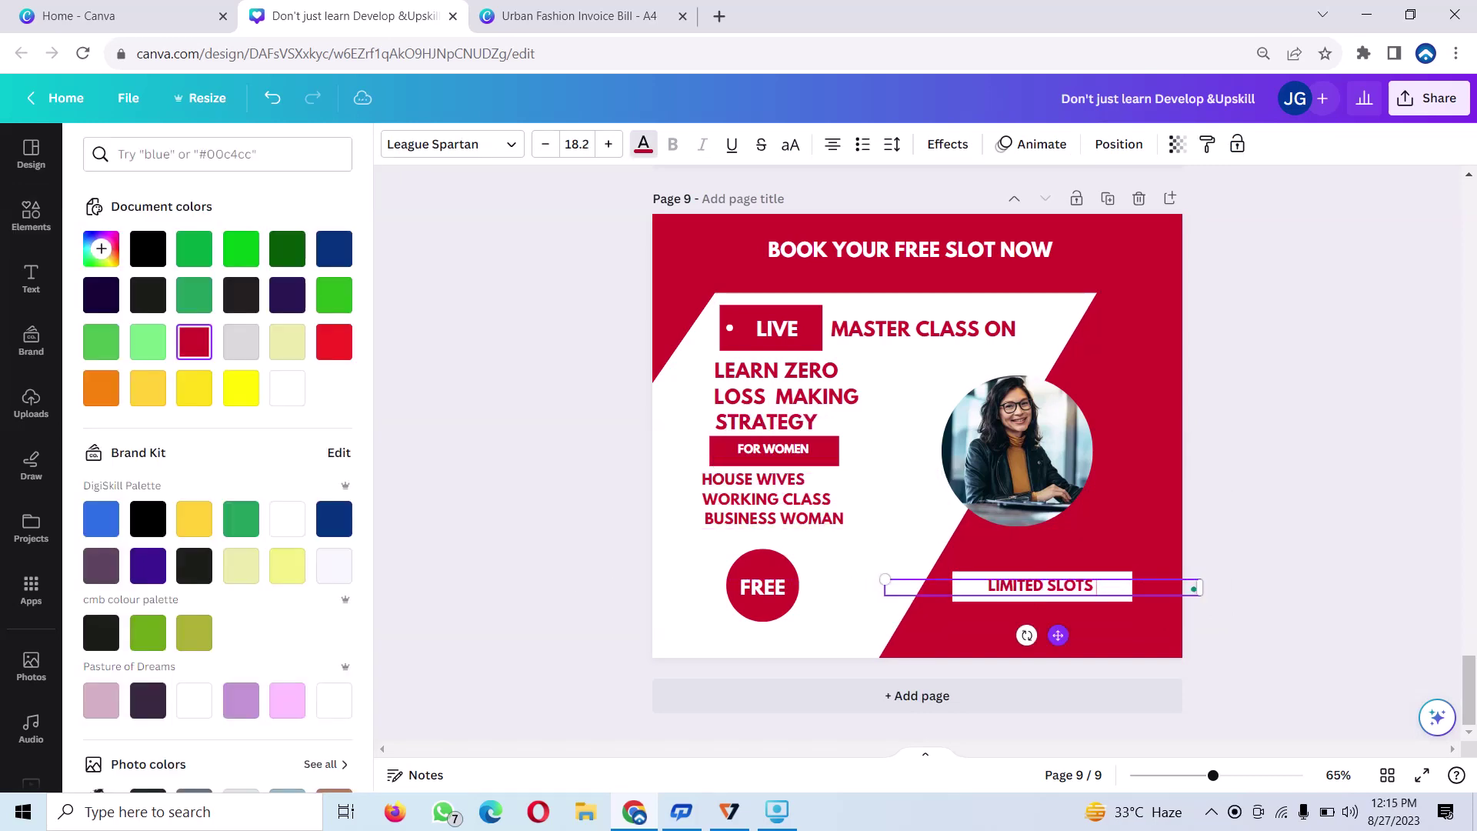
key("ctrl+z")
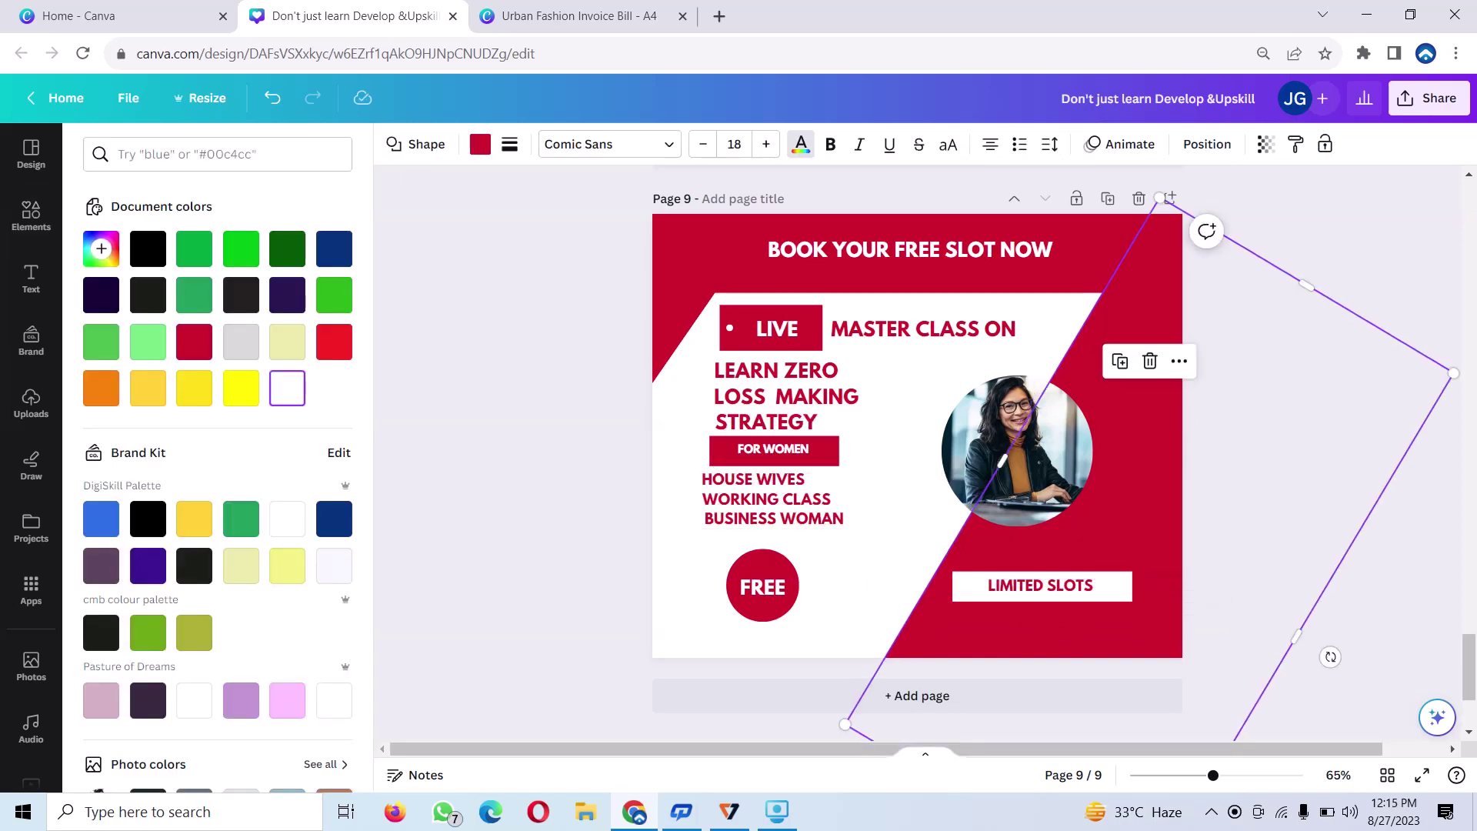
left_click(31, 216)
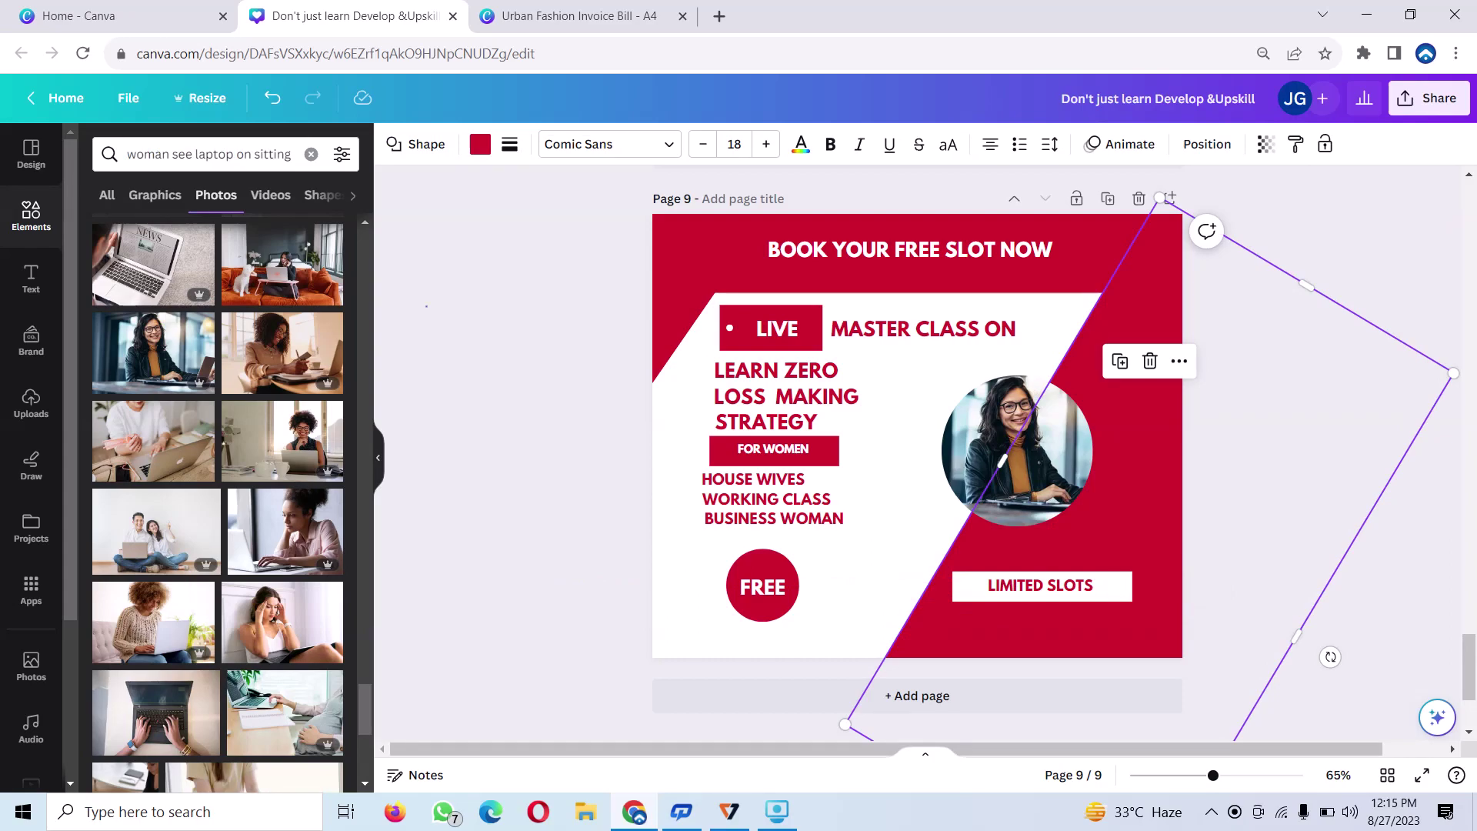